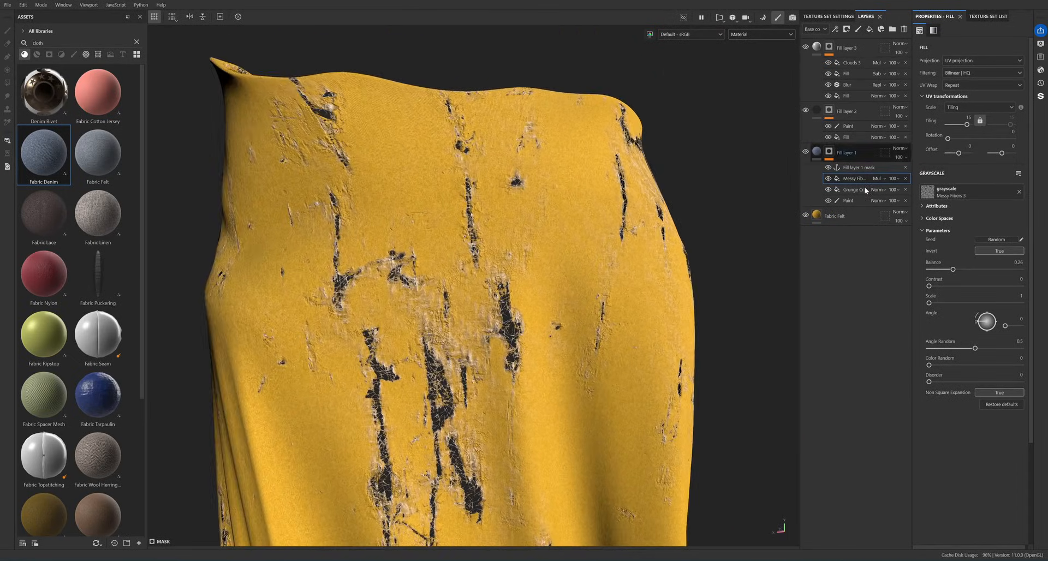
- Delete every existing layer from the stack, from Fill layer 3 down to Fabric Felt
left_click(845, 155)
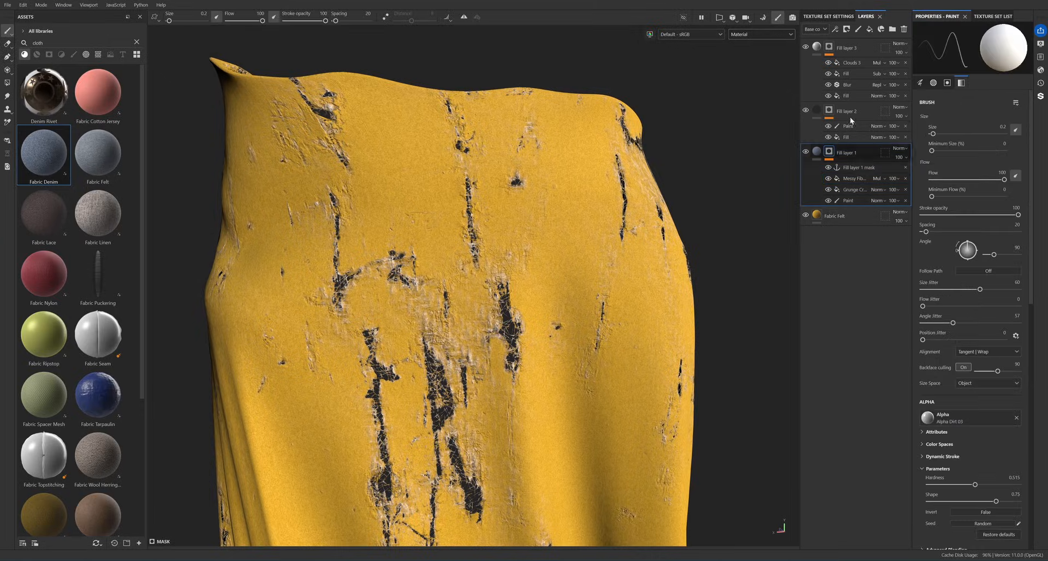
left_click(844, 50, "shift")
left_click(848, 216)
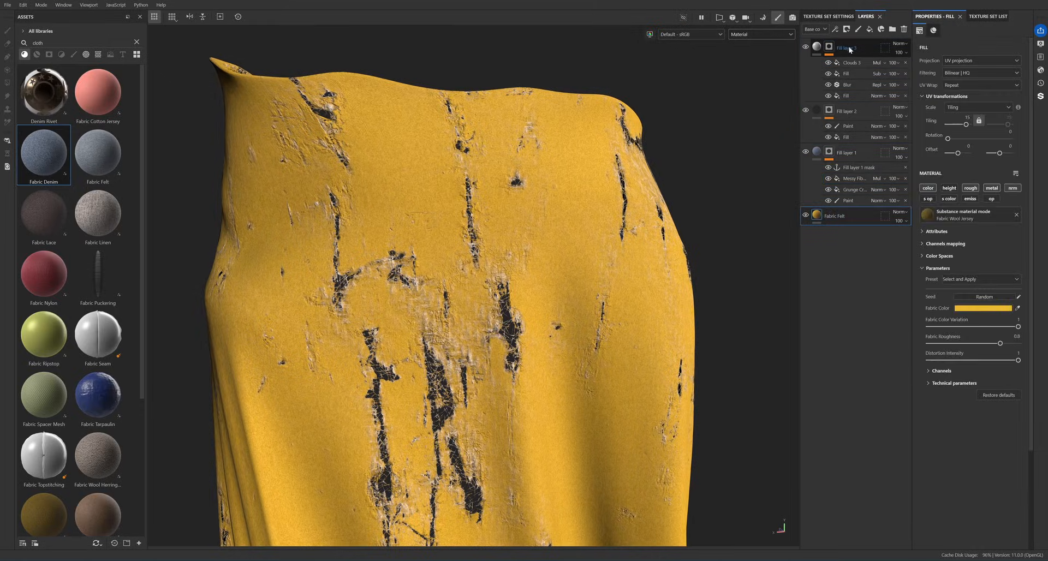
left_click(847, 49, "shift")
key("Delete")
- Add the Fabric Wool Jersey material from the cloth assets as a new layer in the empty layer stack
scroll(517, 245, "down", 3)
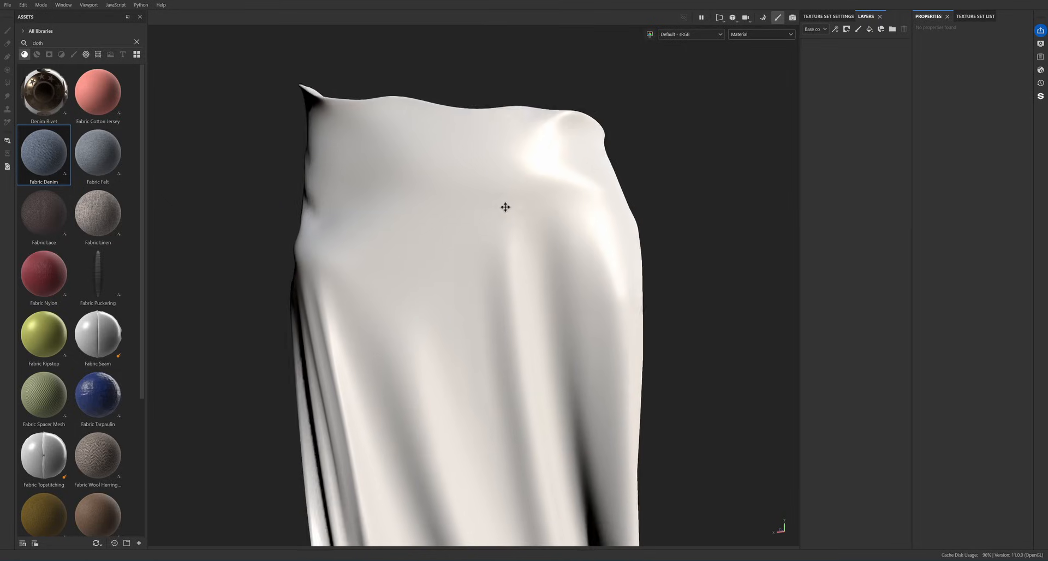
left_click_drag(506, 205, 522, 257, "alt")
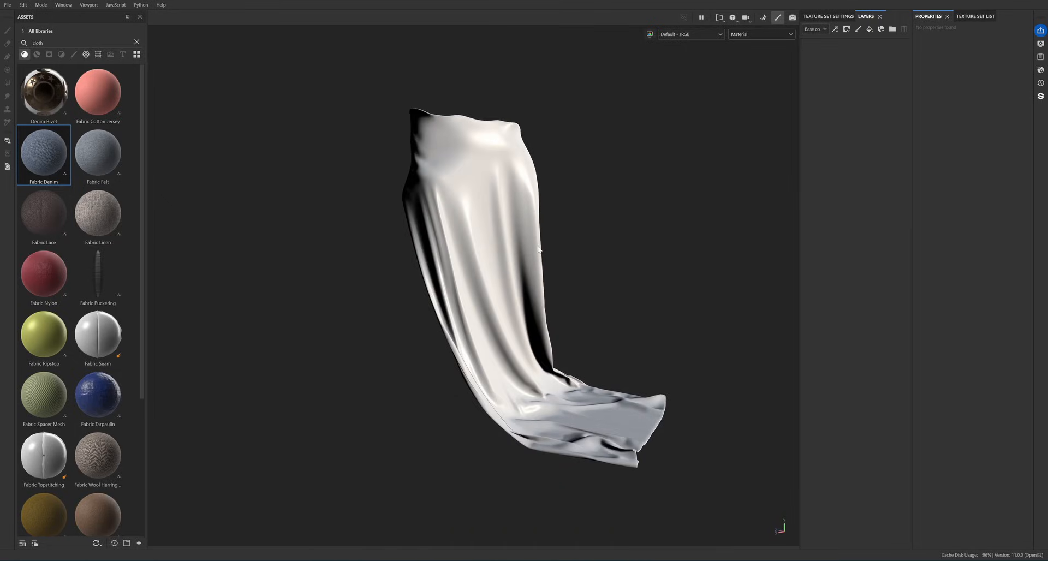
scroll(480, 235, "up", 3)
left_click_drag(440, 209, 415, 223, "alt")
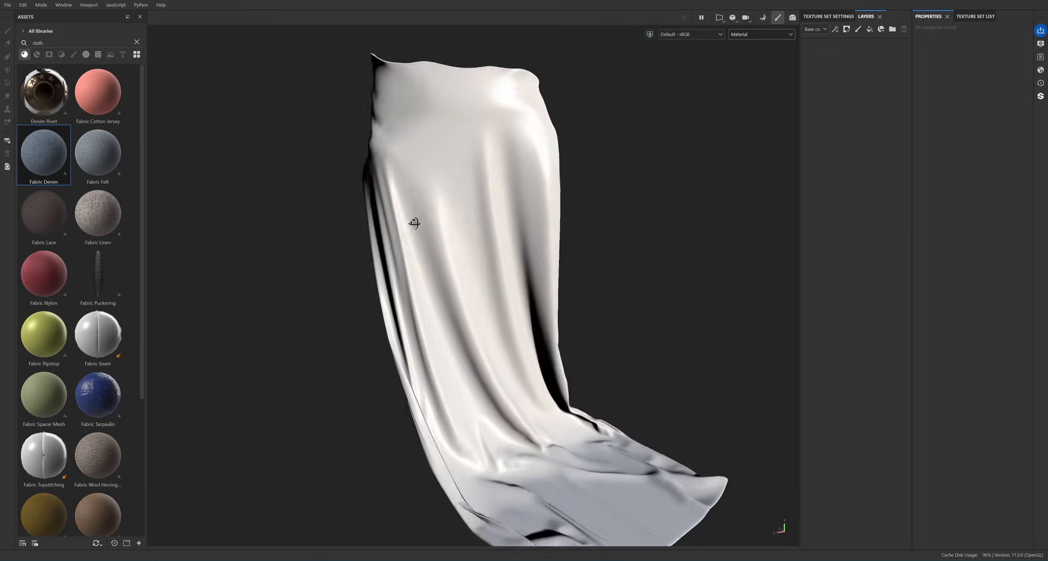
scroll(415, 223, "down", 2)
scroll(429, 175, "up", 3)
middle_click_drag(432, 165, 385, 155, "alt")
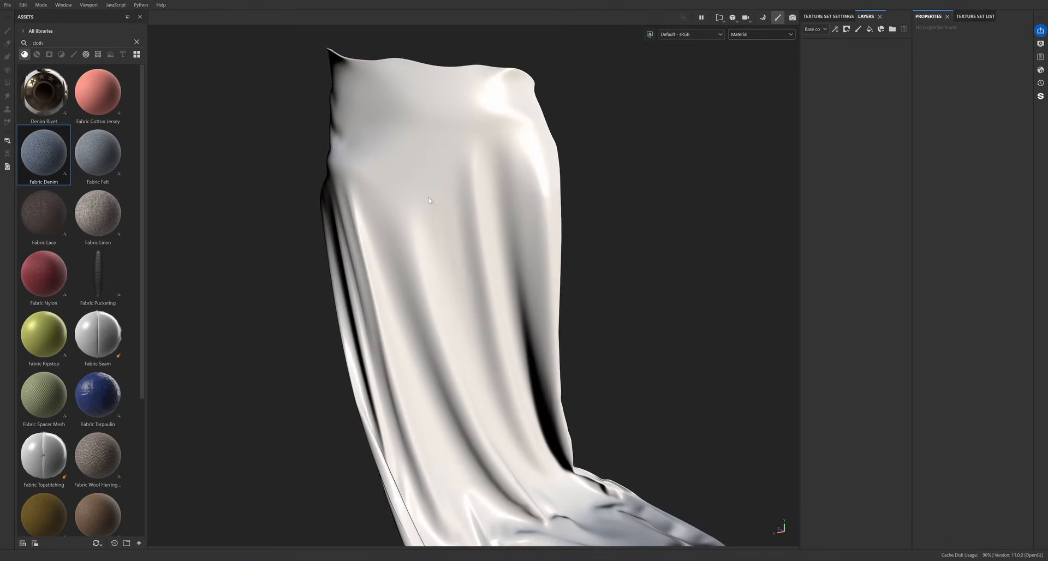
middle_click_drag(434, 214, 430, 195, "alt")
scroll(91, 296, "down", 3)
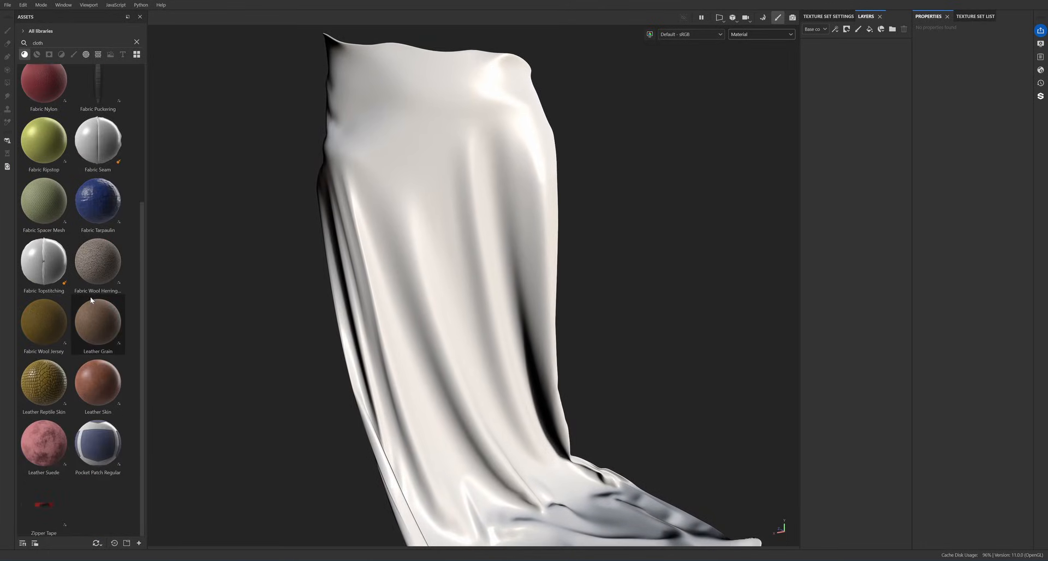
scroll(90, 296, "up", 3)
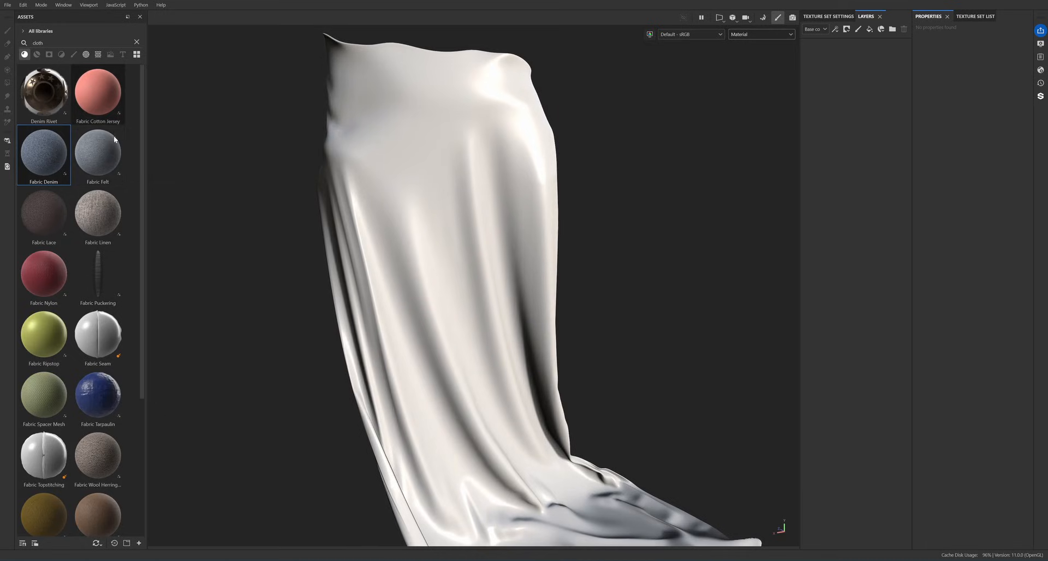
left_click_drag(143, 277, 160, 422)
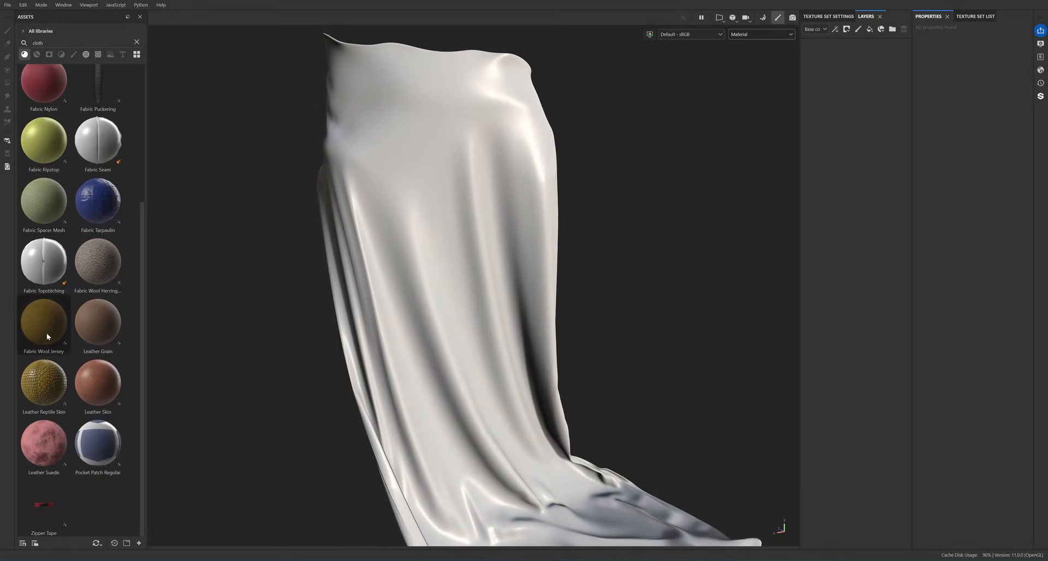
left_click_drag(44, 330, 869, 93)
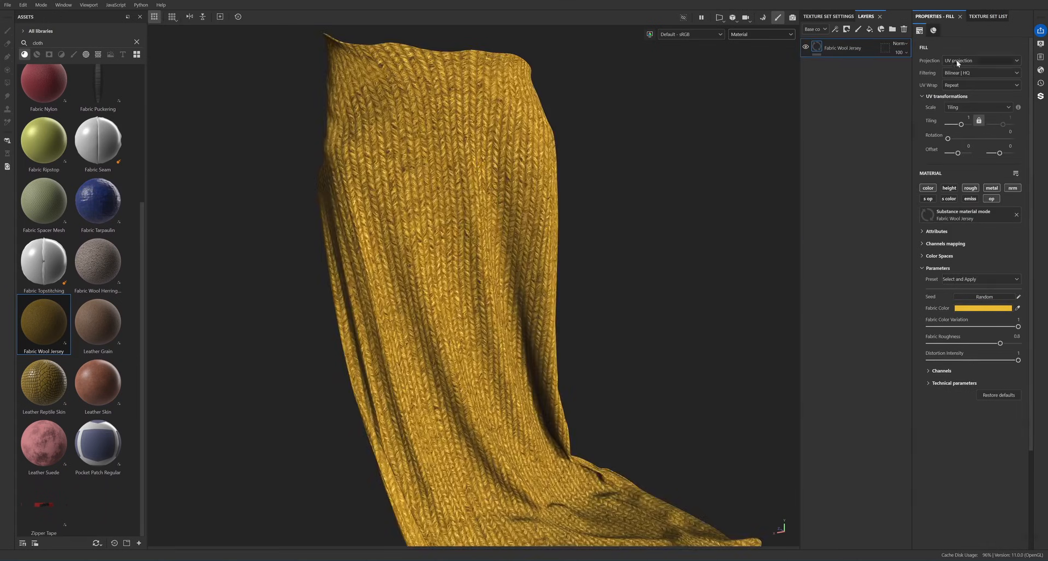
- Set the Fabric Wool Jersey layer's tiling to 5 and turn off its opacity channel
left_click_drag(961, 124, 963, 124)
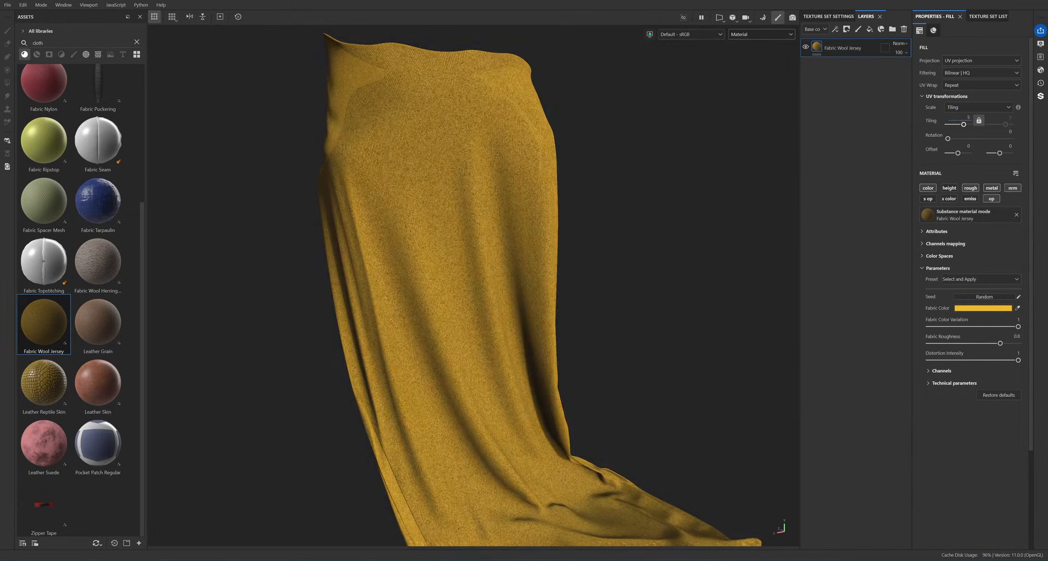
mouse_move(503, 141)
left_mouse_down("alt")
mouse_move(467, 166)
mouse_move(478, 195)
mouse_move(484, 176)
mouse_move(455, 182)
left_mouse_up("alt")
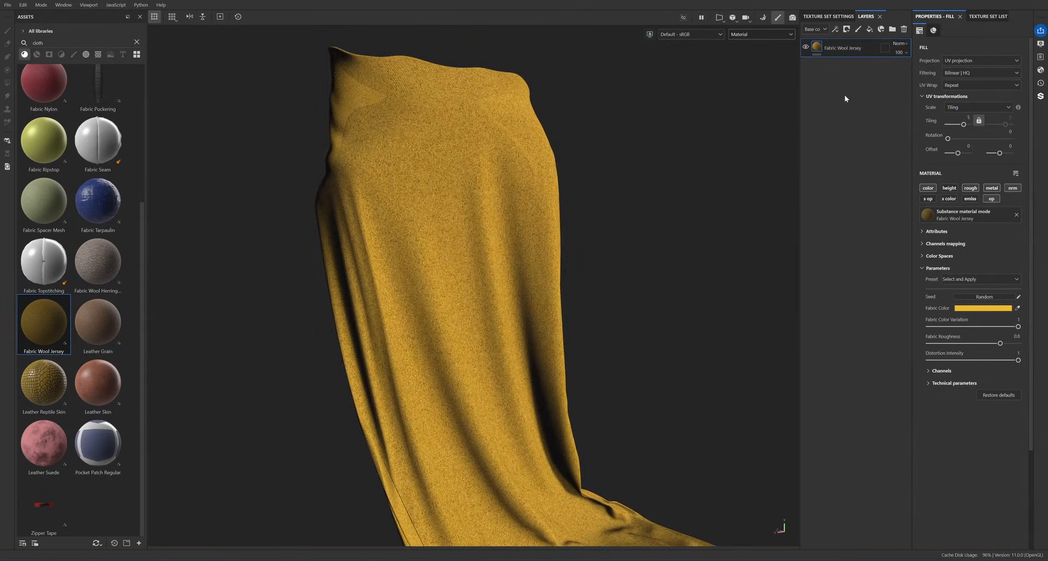
middle_click_drag(481, 163, 466, 156, "alt")
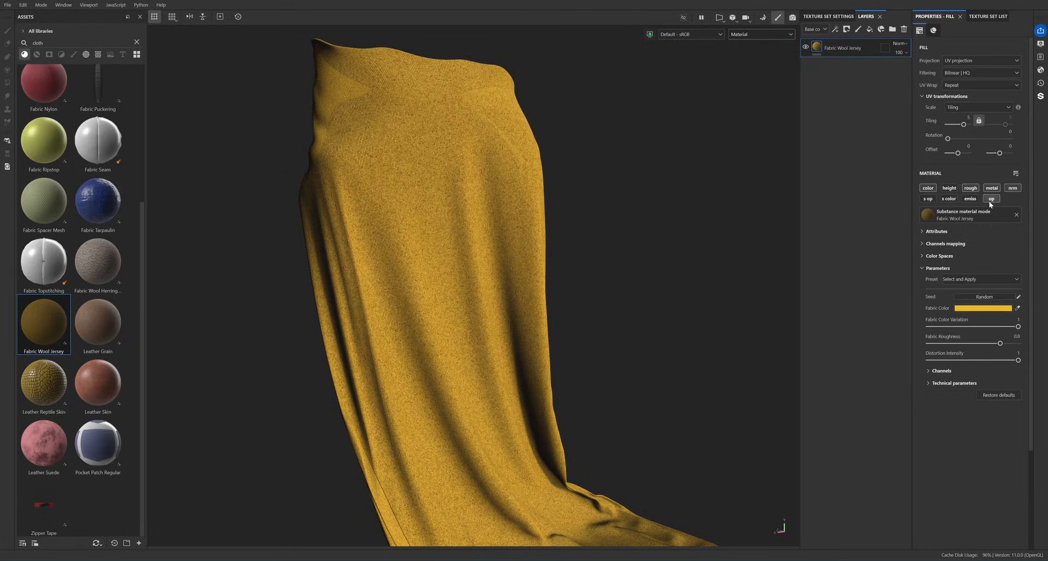
scroll(430, 225, "up", 8)
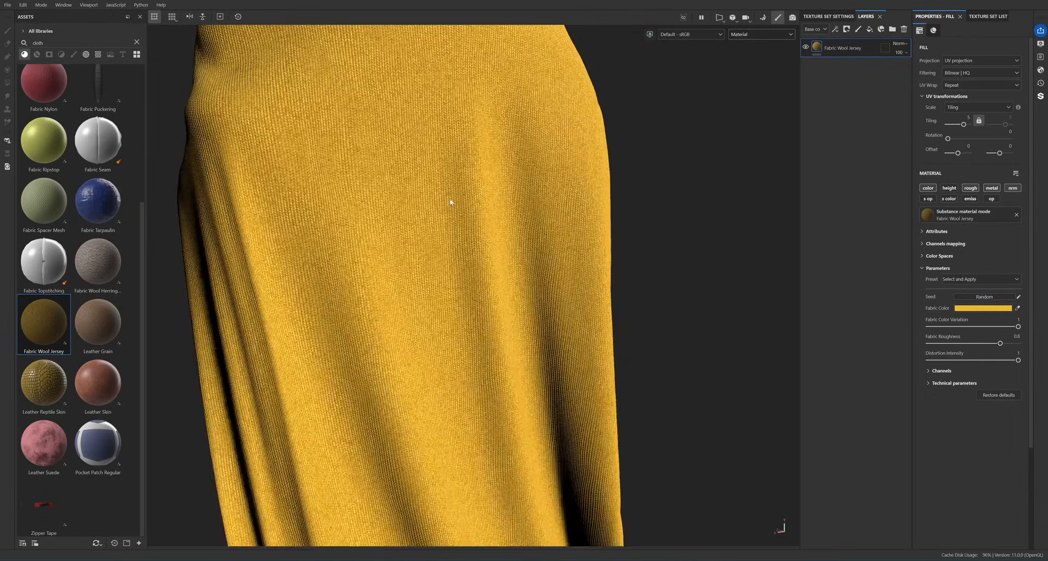
left_click_drag(364, 208, 477, 242, "alt")
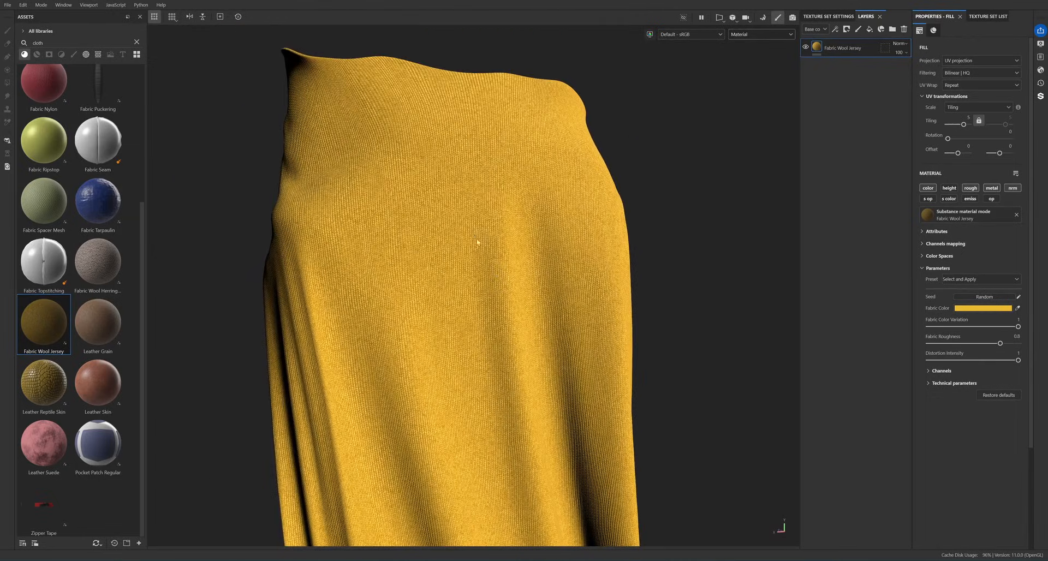
scroll(467, 240, "down", 6)
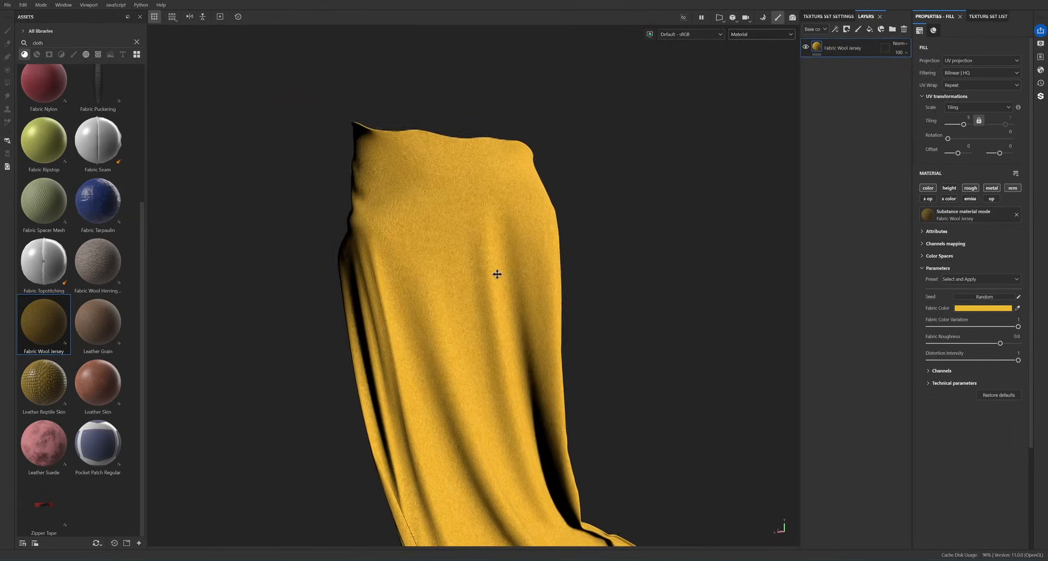
scroll(439, 219, "up", 2)
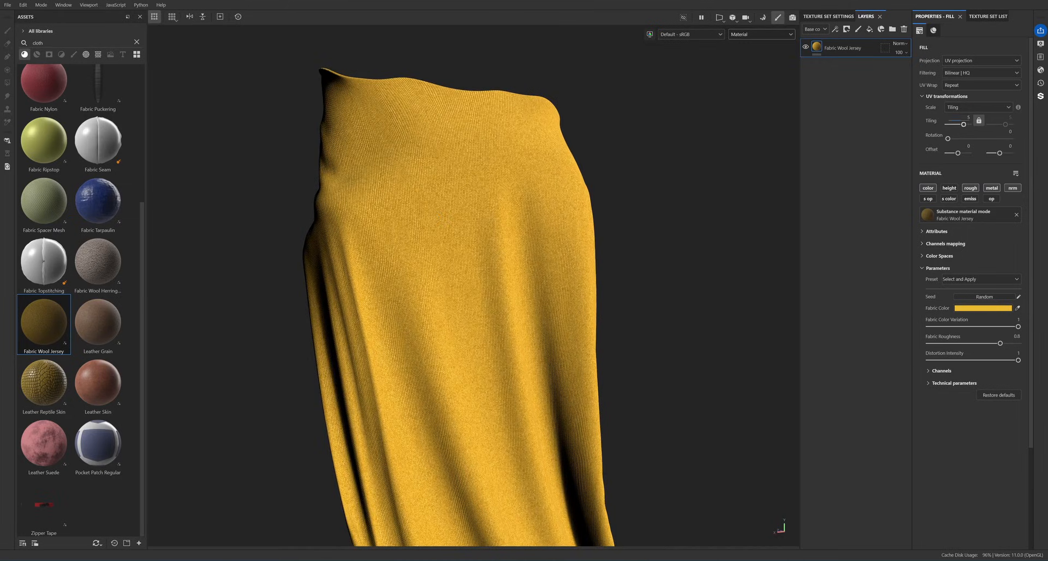
- Raise the Fabric Wool Jersey layer's tiling to 6
type("6")
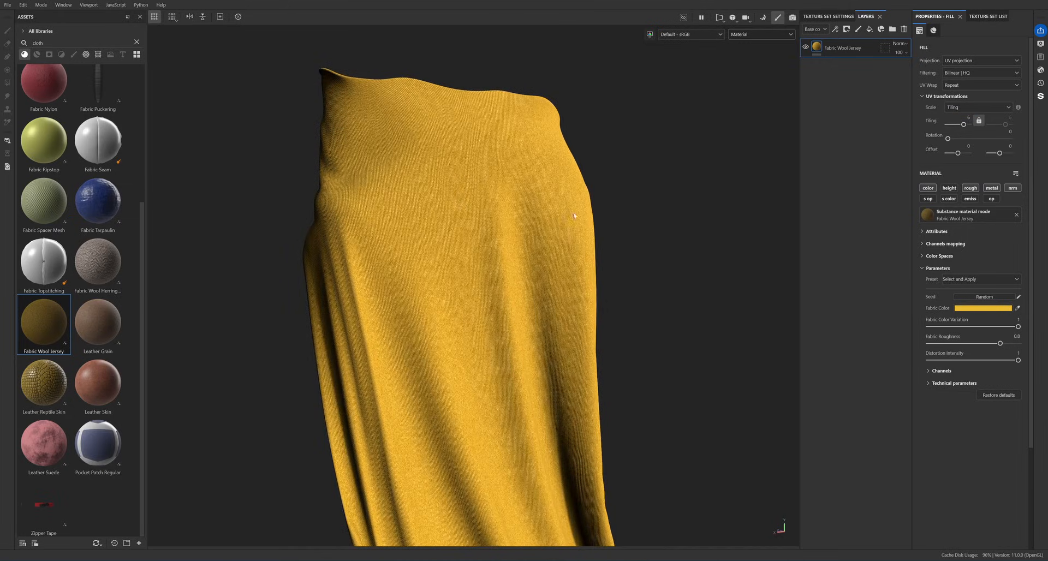
mouse_move(444, 194)
left_mouse_down("alt")
mouse_move(465, 200)
mouse_move(444, 222)
mouse_move(468, 223)
left_mouse_up("alt")
scroll(422, 171, "up", 1)
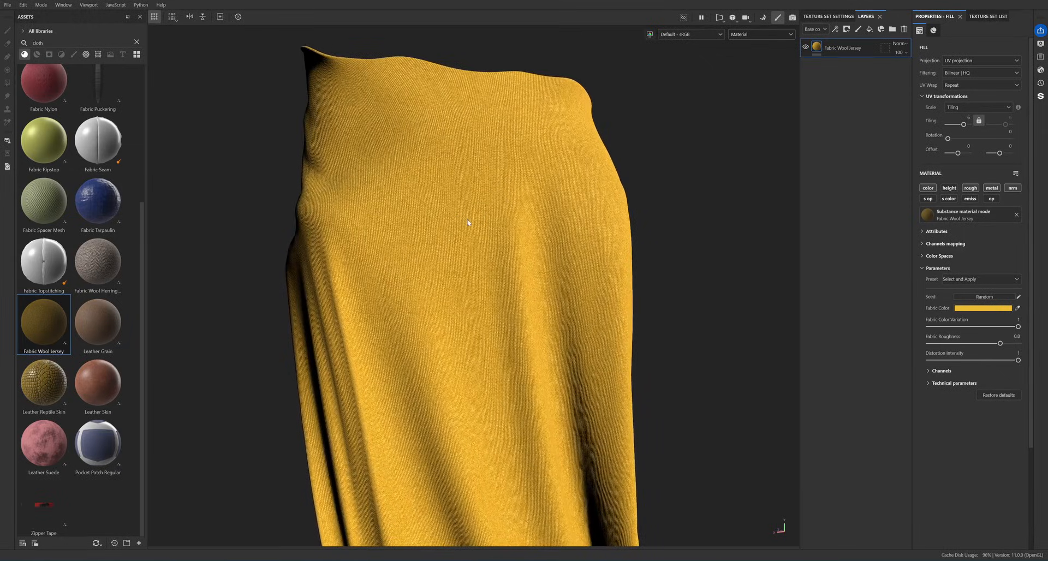
- Add a fill layer above Fabric Wool Jersey and keep only its color channel active
left_click(870, 30)
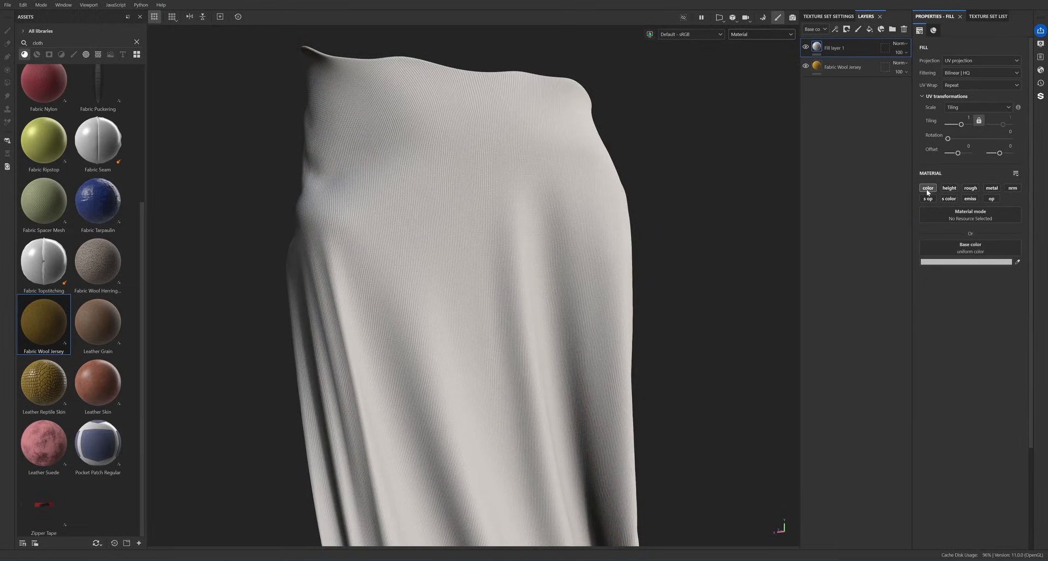
left_click_drag(508, 221, 495, 213, "alt")
right_click_drag(496, 213, 484, 231, "alt")
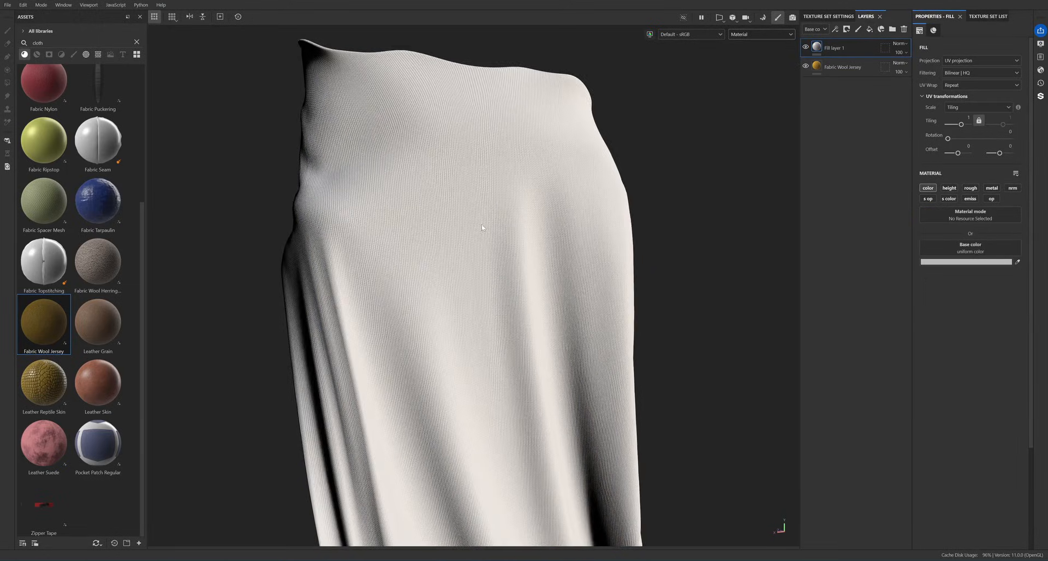
left_click_drag(484, 230, 491, 222, "alt")
right_click_drag(491, 223, 496, 225, "alt")
mouse_move(496, 224)
left_mouse_down("alt")
mouse_move(471, 224)
mouse_move(481, 221)
left_mouse_up("alt")
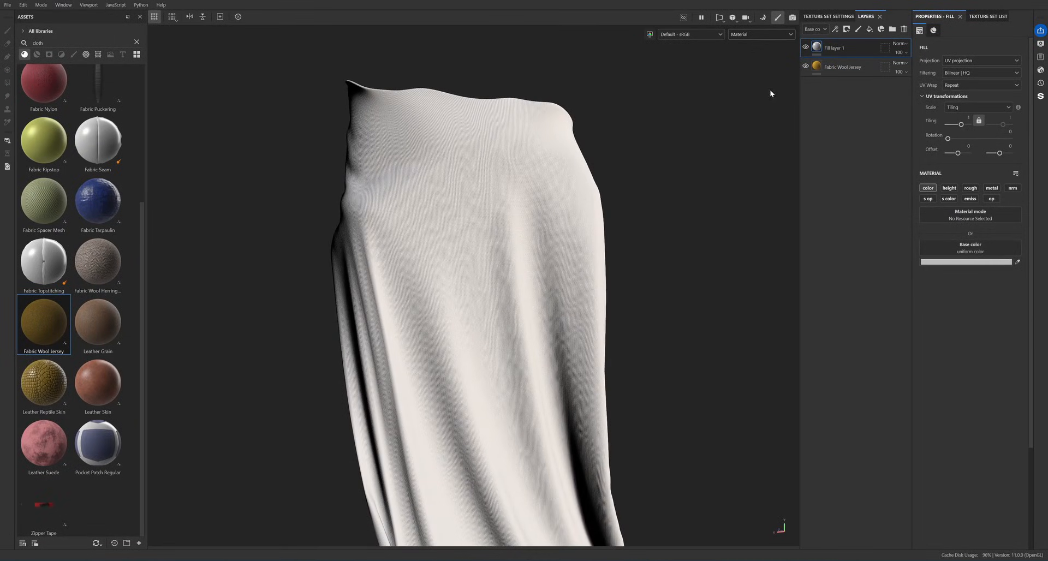
scroll(501, 204, "up", 3)
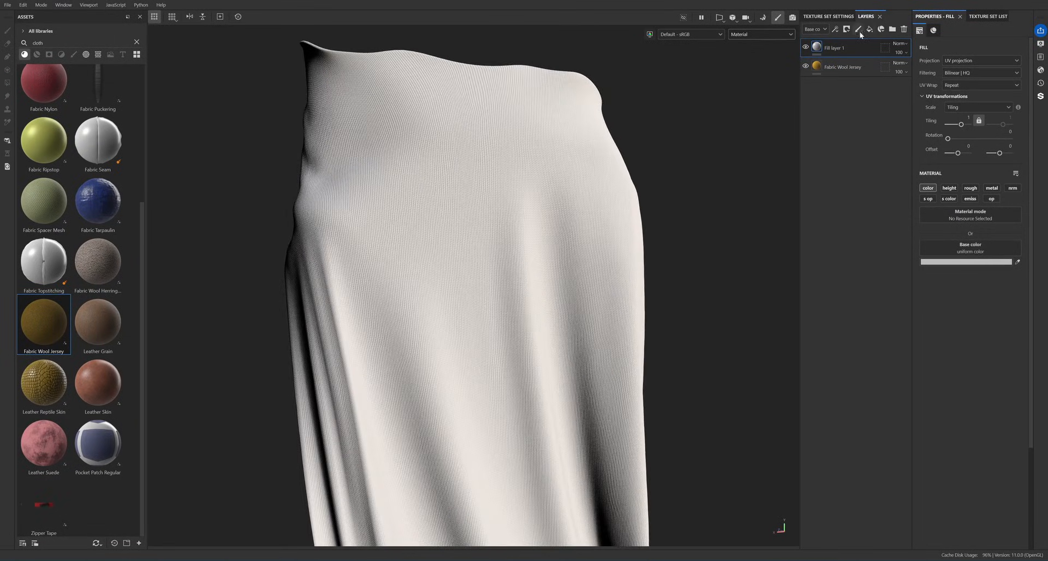
- Add a black mask with a fill effect to Fill layer 1 and open the effect's grayscale resource choices
left_click(848, 31)
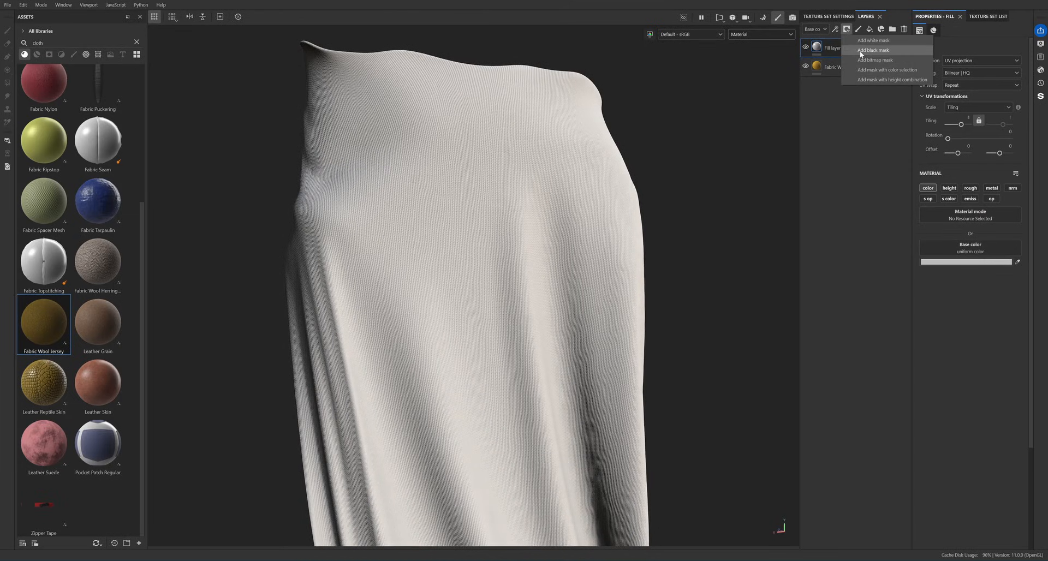
left_click(860, 50)
left_click(835, 29)
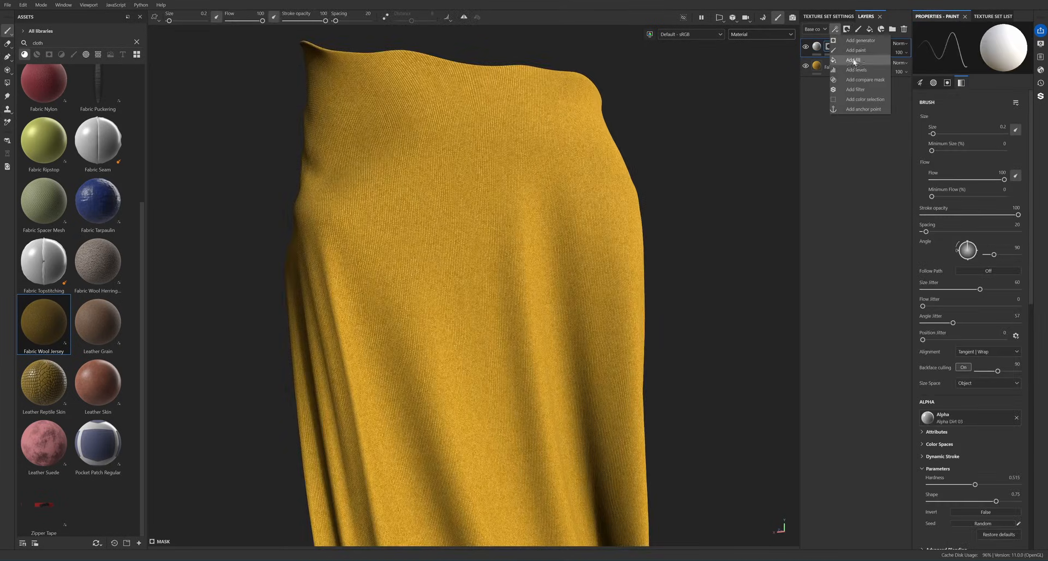
left_click(827, 61)
left_click(996, 197)
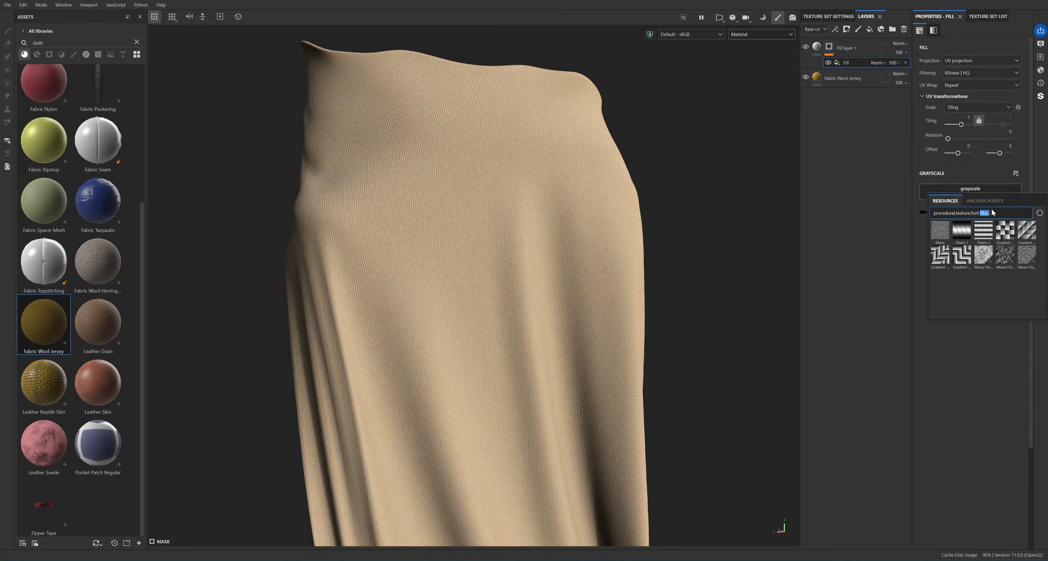
type("scra")
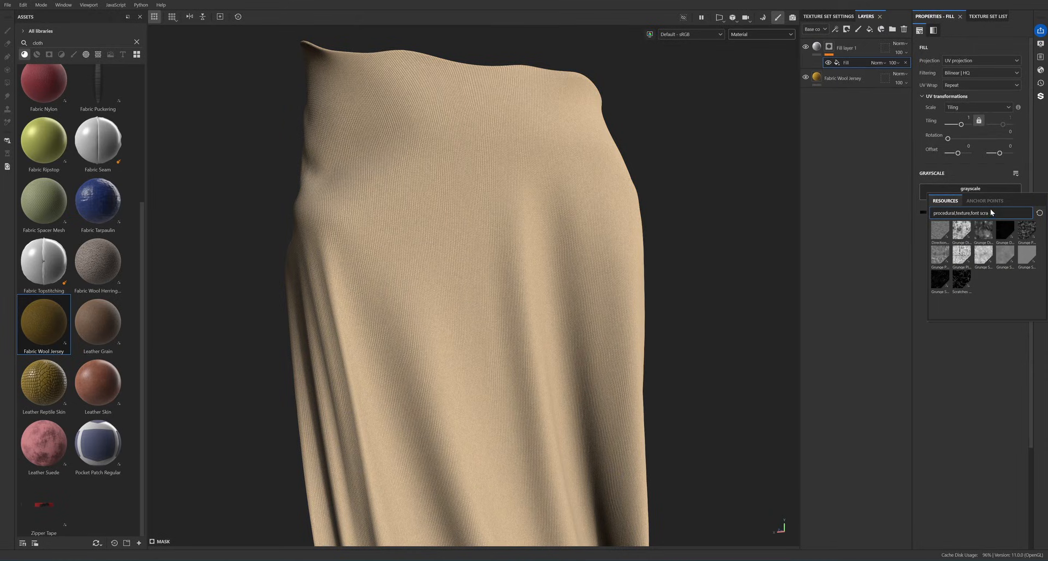
key("BackSpace")
key("BackSpace")
key("BackSpace")
key("BackSpace")
- Search the grayscale resources for "crack" and assign Grunge Cracked Deep to the mask's fill effect
type("crack")
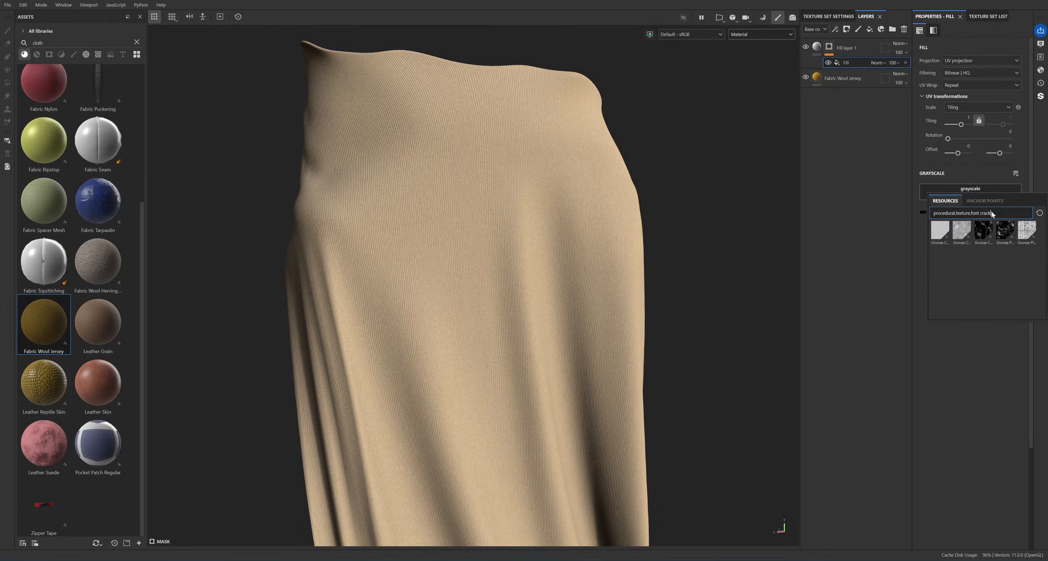
mouse_move(990, 232)
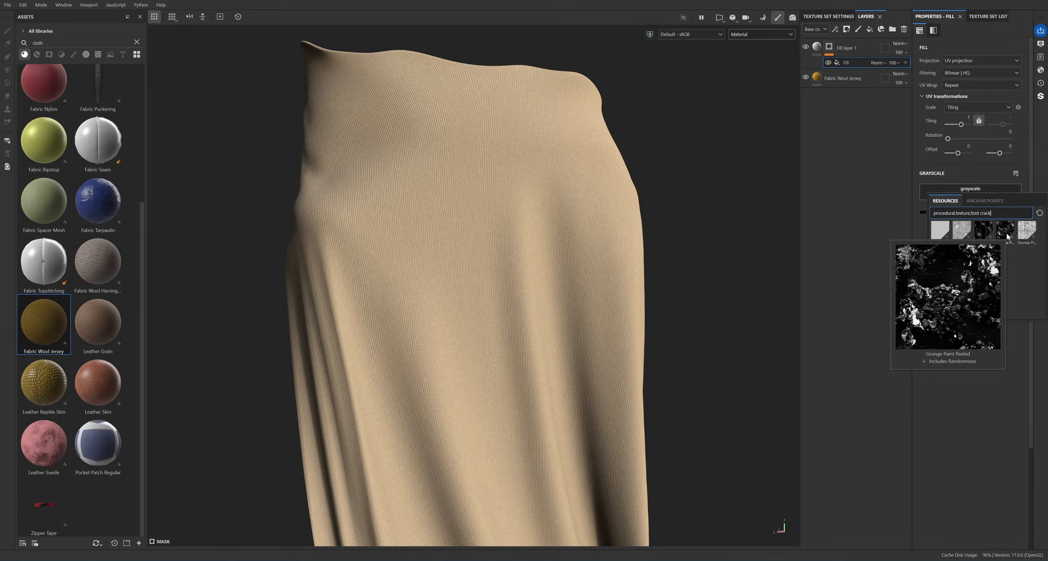
left_click(984, 235)
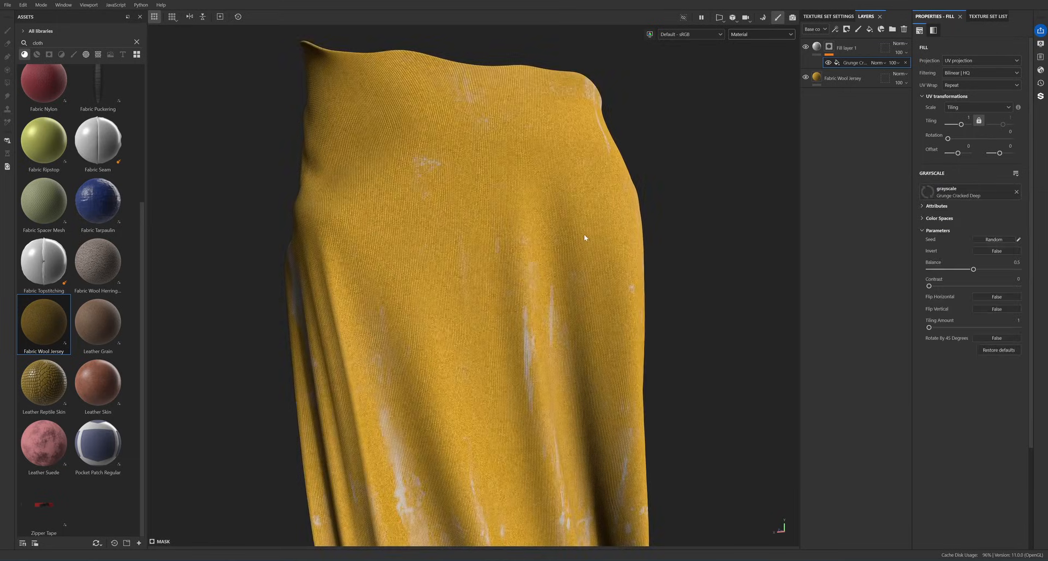
- Set the tiling of the Grunge Cracked Deep mask fill to 2
left_click_drag(584, 234, 564, 261, "alt")
middle_click_drag(565, 261, 533, 230, "alt")
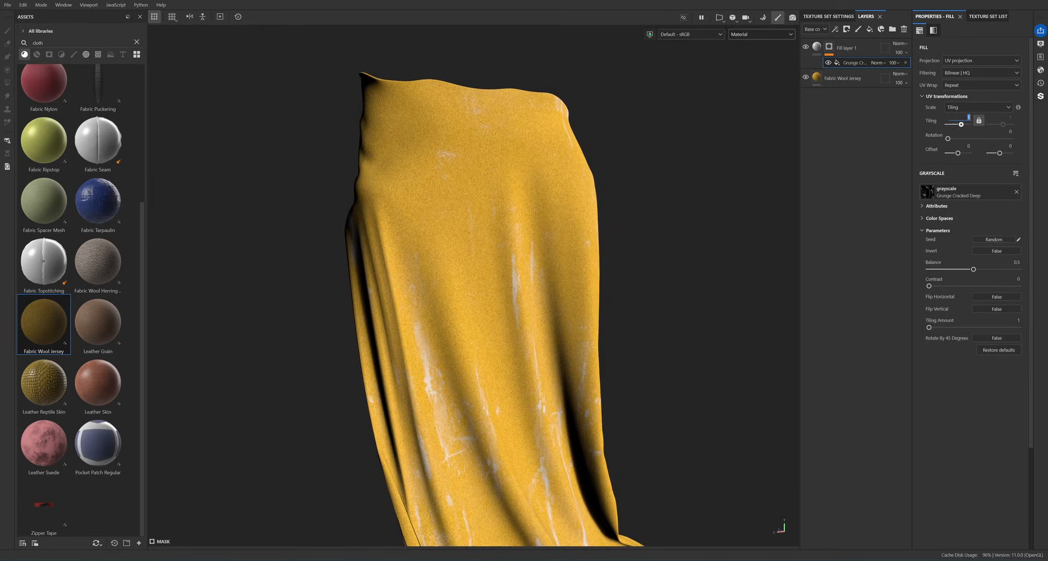
type("2")
key("Return")
- Increase the contrast of the Grunge Cracked Deep mask fill to 0.34
left_click_drag(564, 227, 462, 246, "alt")
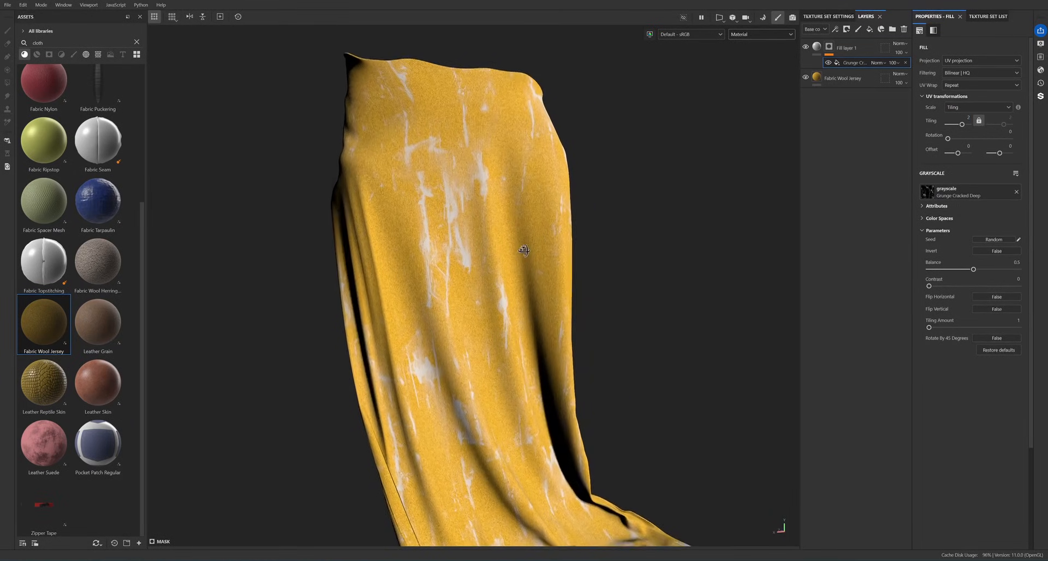
right_click_drag(461, 246, 492, 160, "alt")
middle_click_drag(493, 160, 503, 192, "alt")
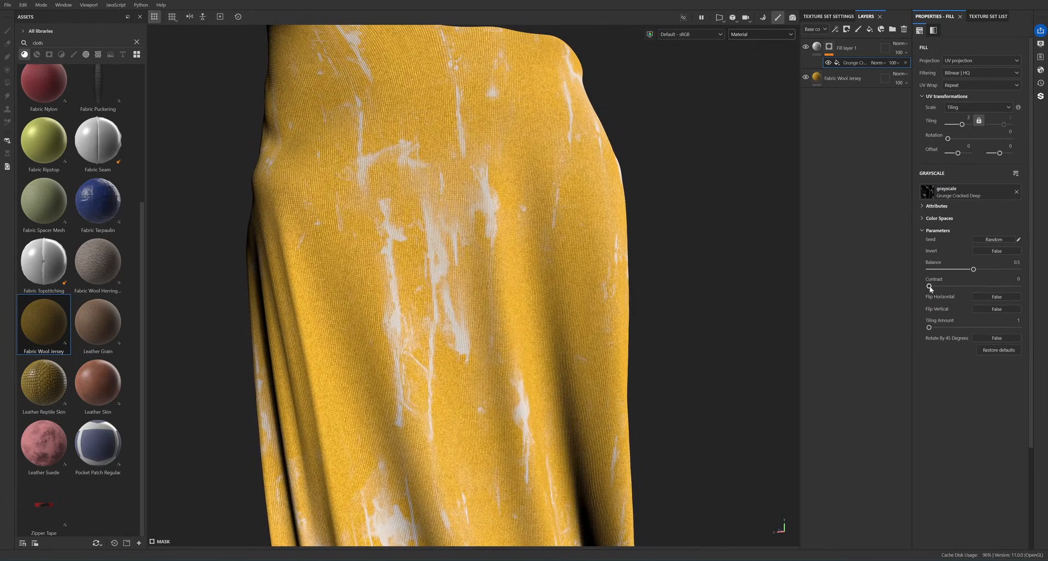
left_click_drag(929, 287, 979, 279)
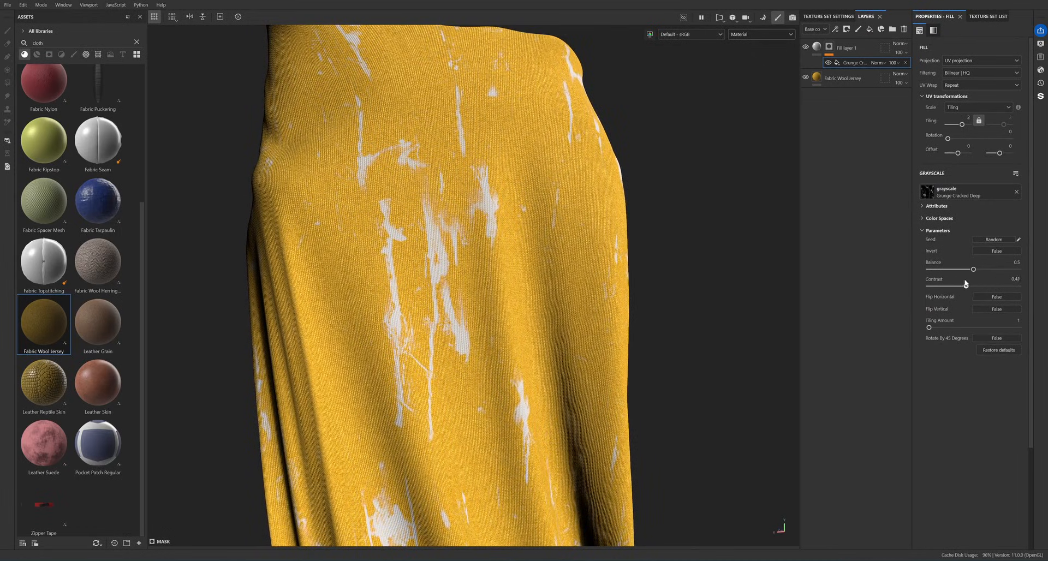
right_click_drag(431, 229, 388, 346, "alt")
left_click_drag(356, 274, 341, 277, "alt")
scroll(379, 228, "up", 5)
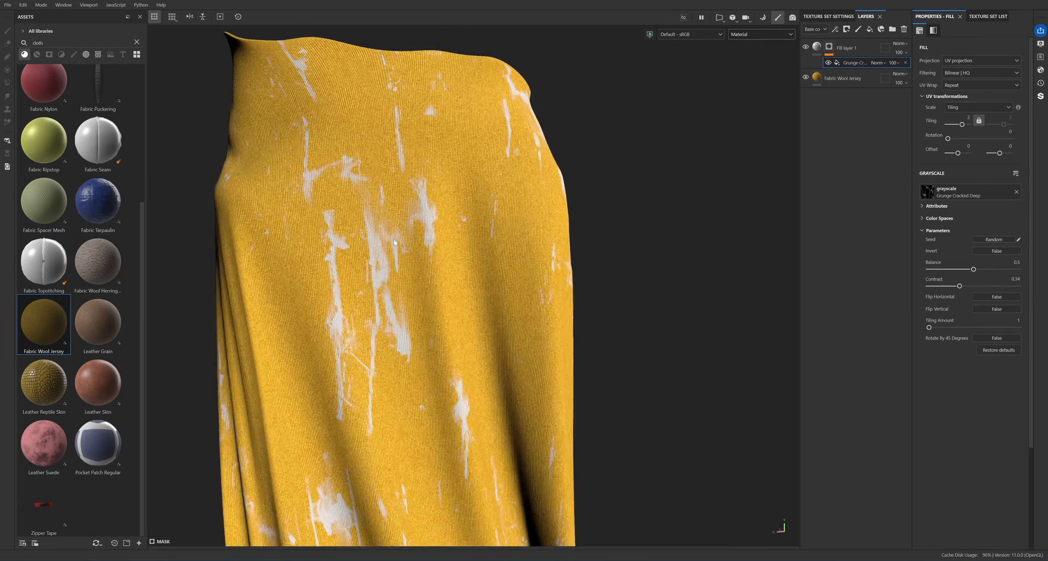
- Inspect the cracked grunge pattern across the draped cloth from several angles
left_click_drag(389, 238, 435, 241, "alt")
scroll(407, 240, "up", 2)
scroll(429, 245, "down", 3)
scroll(436, 240, "up", 2)
mouse_move(409, 254)
right_mouse_down("shift")
mouse_move(423, 253)
mouse_move(401, 252)
right_mouse_up("shift")
left_click_drag(401, 252, 412, 243, "alt")
middle_click_drag(475, 193, 483, 195, "alt")
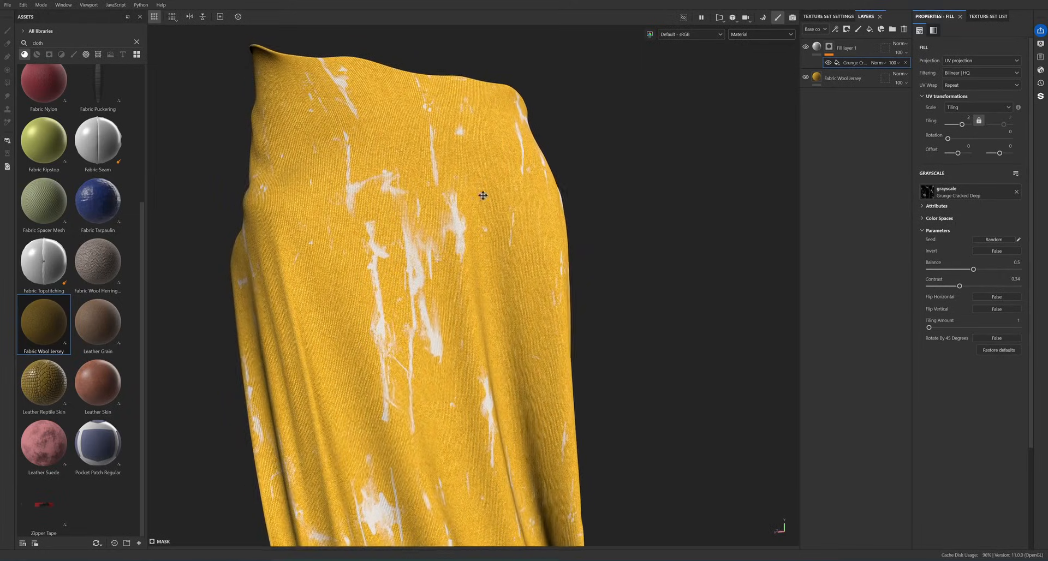
- Rename Fill layer 1 to "Base Tearing Mask" and add an anchor point to its mask
double_click(847, 48)
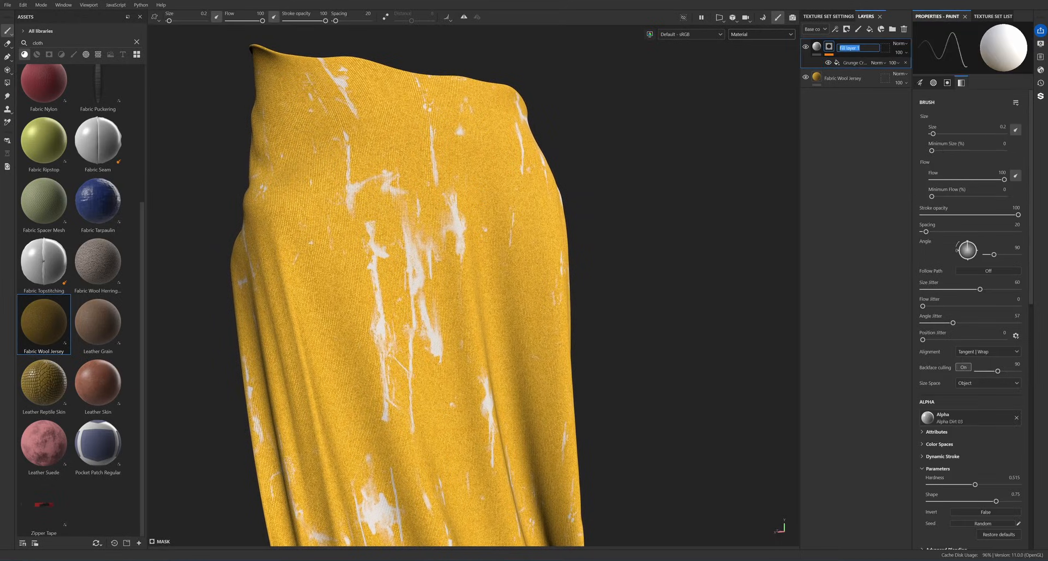
type("Base Tearing Mask")
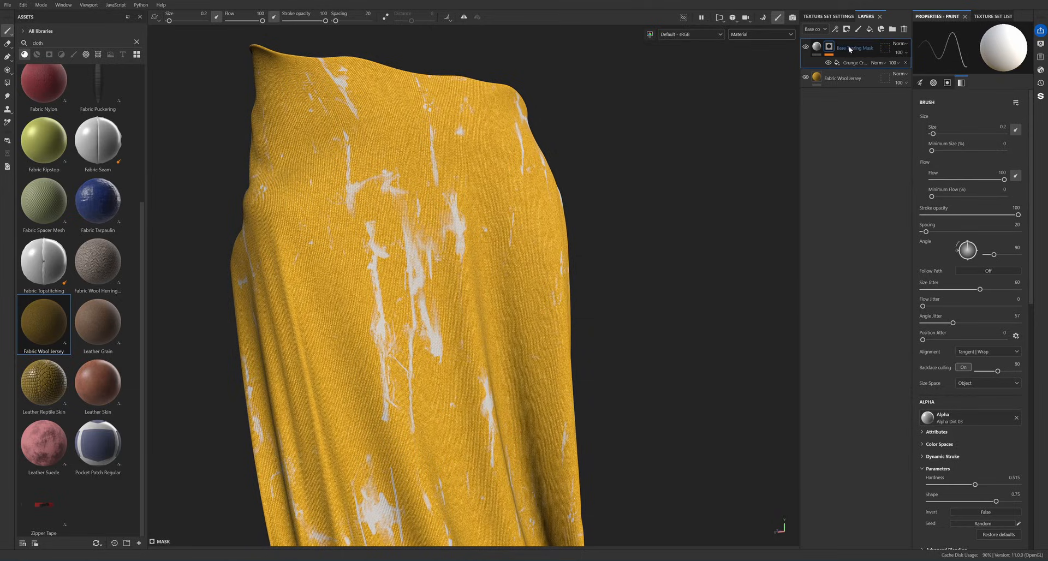
left_click(835, 29)
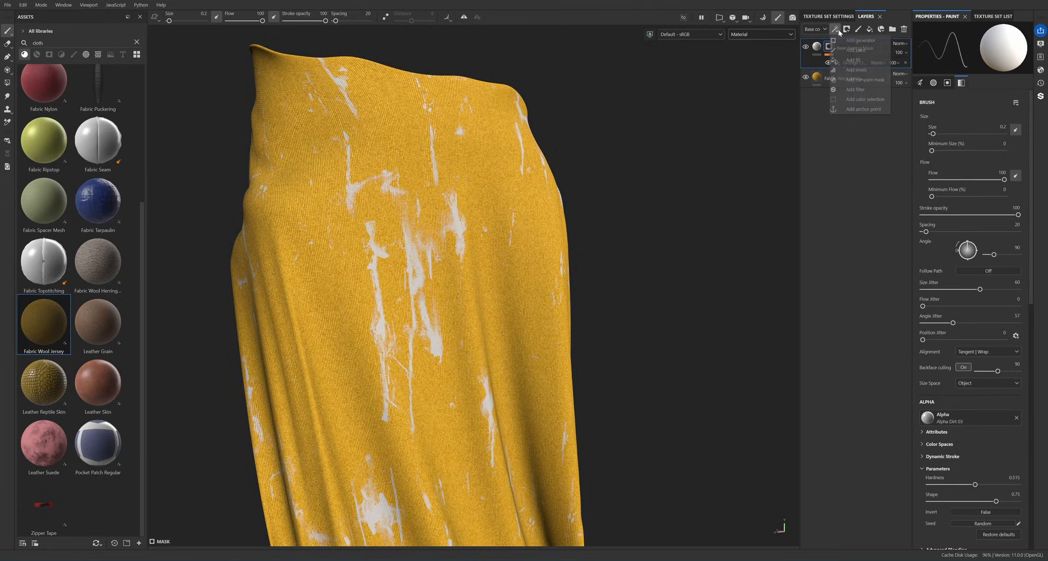
left_click(858, 110)
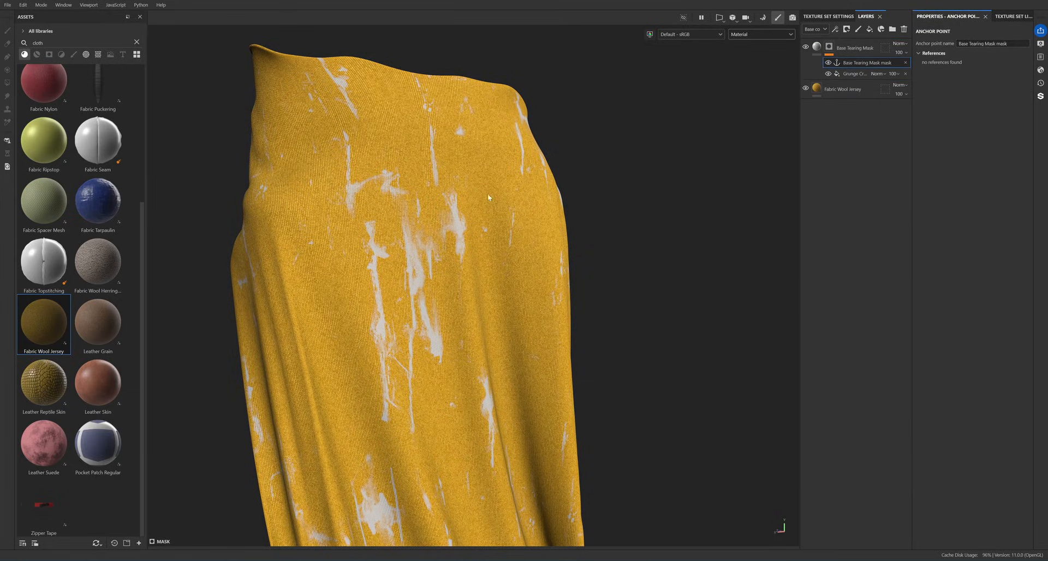
- Add a fill layer above Base Tearing Mask with only the opacity channel enabled, and set its opacity value to 0
left_click_drag(489, 198, 460, 228, "alt")
left_click_drag(462, 185, 457, 194, "alt")
left_click(846, 50)
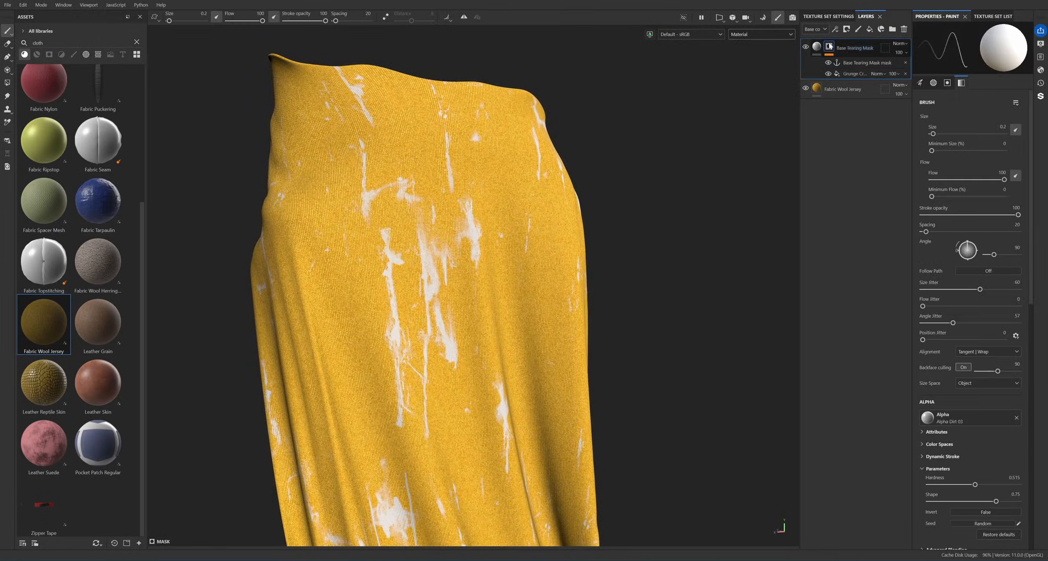
left_click(869, 30)
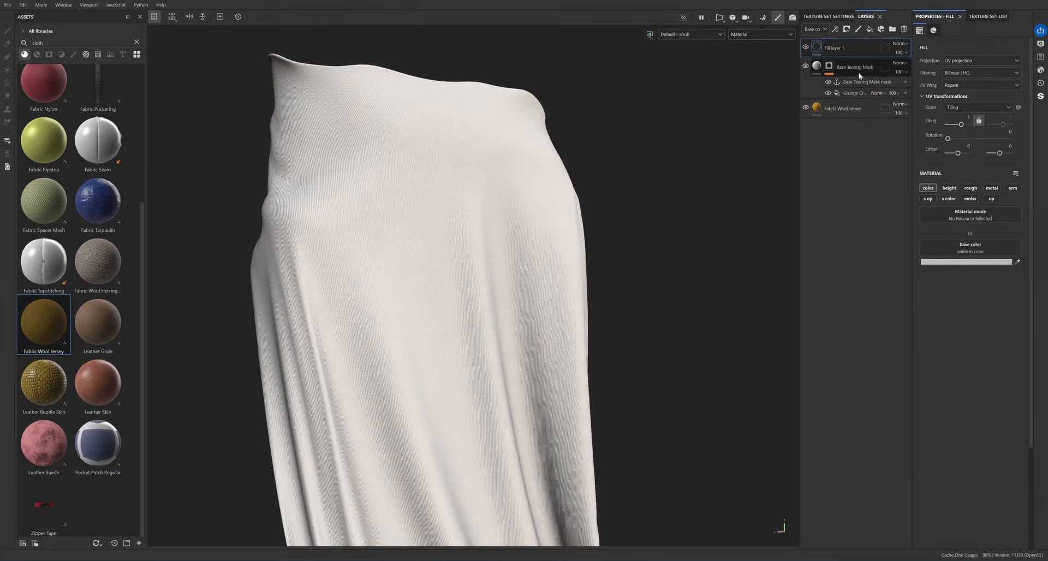
left_click(930, 189)
left_click(990, 199)
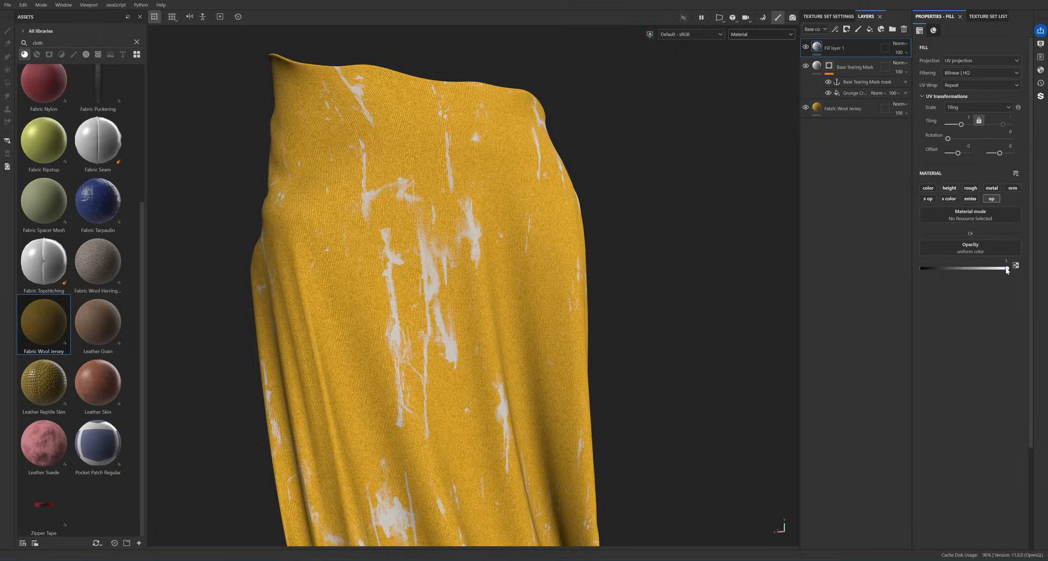
left_click_drag(1007, 269, 913, 277)
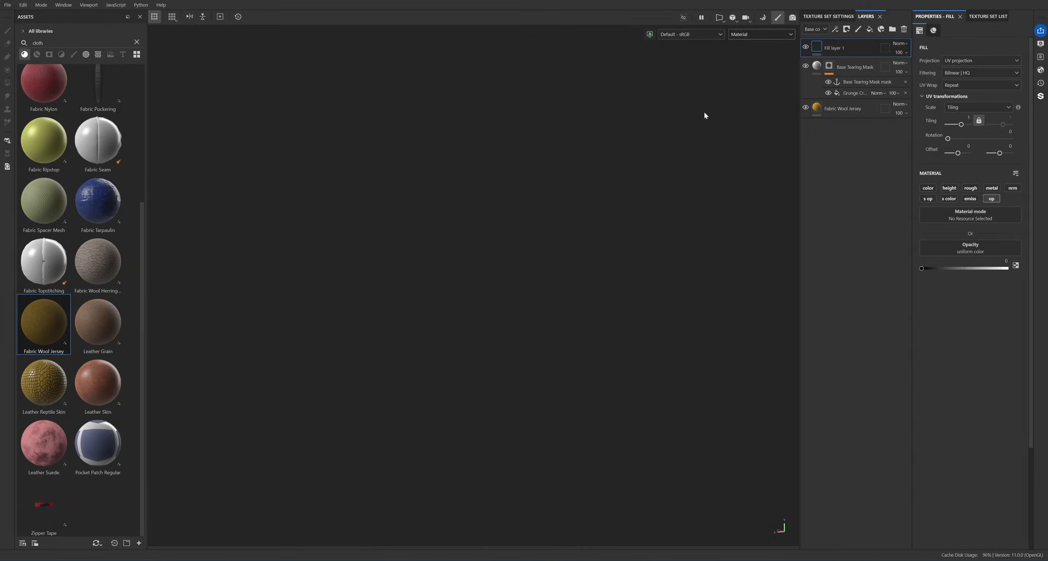
- Add a black mask to the new opacity-only fill layer and rename the layer "Opacity"
left_click(847, 29)
left_click(873, 51)
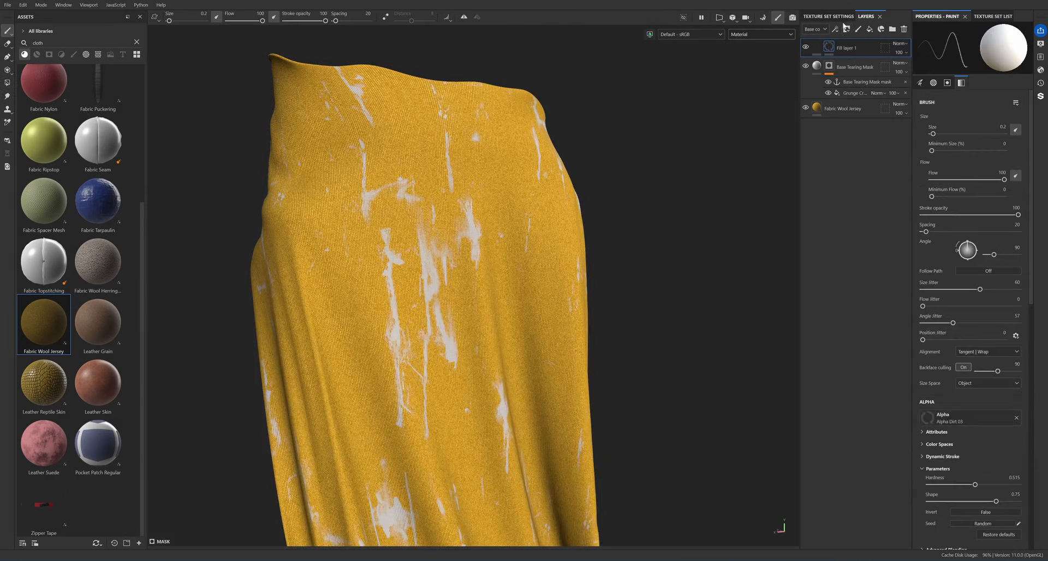
scroll(581, 186, "down", 3)
scroll(570, 210, "up", 3)
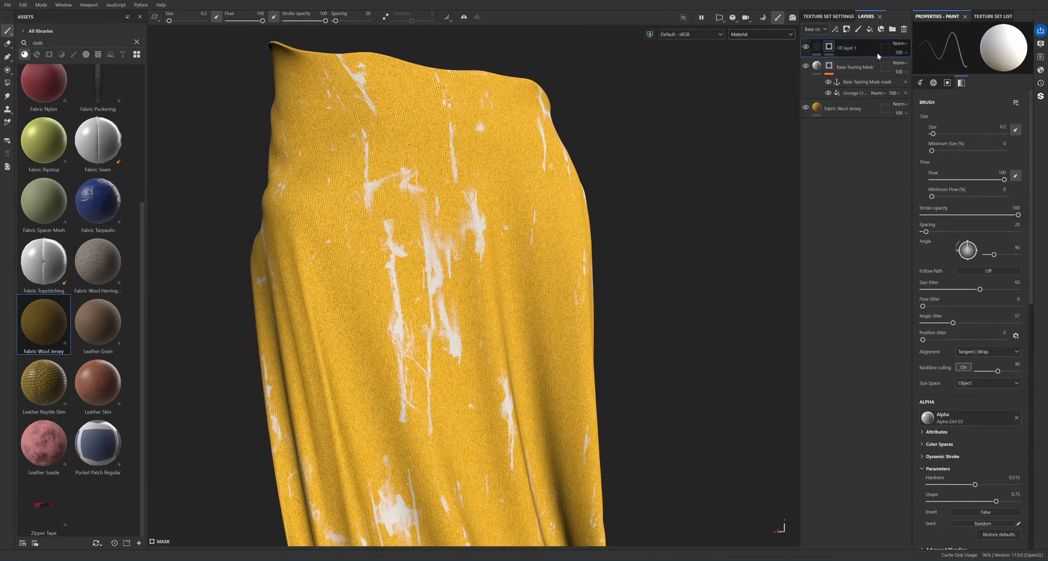
double_click(847, 48)
type("opacity")
key("Return")
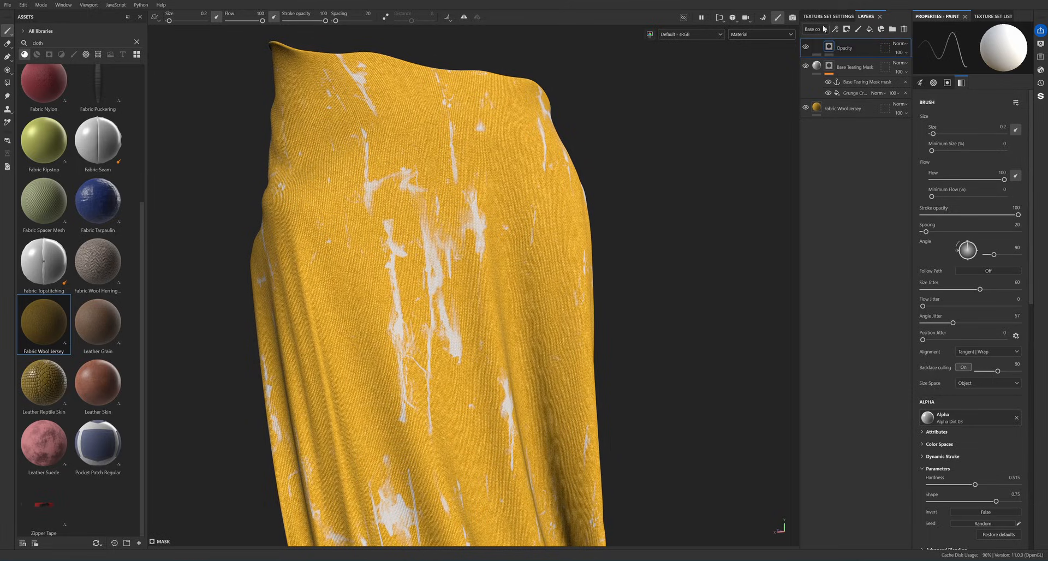
- Add a fill effect to the Opacity layer's mask and assign the Base Tearing Mask mask anchor point as its grayscale source
left_click(835, 29)
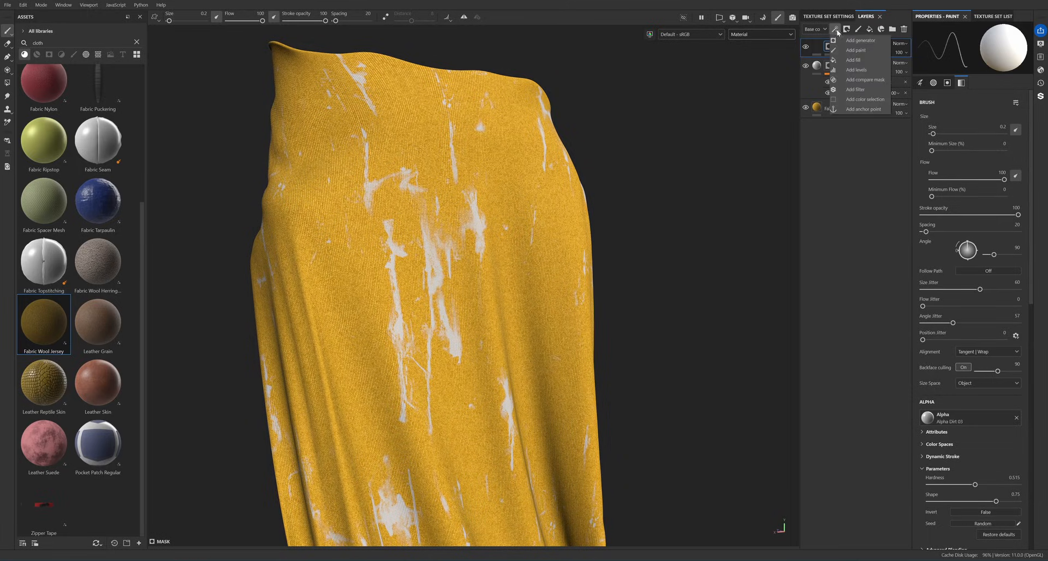
left_click(860, 58)
left_click(1009, 191)
left_click(986, 207)
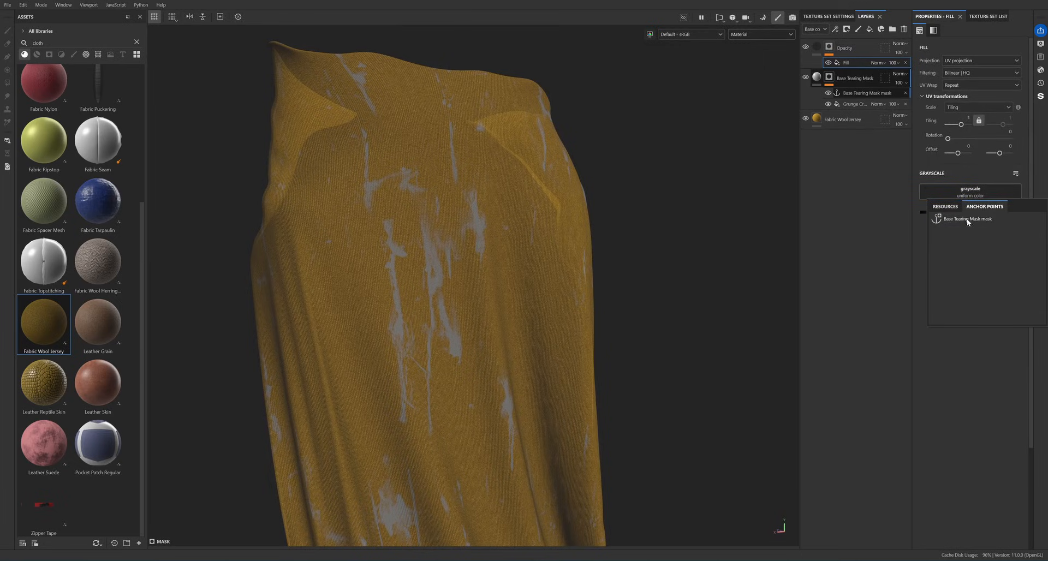
left_click(966, 219)
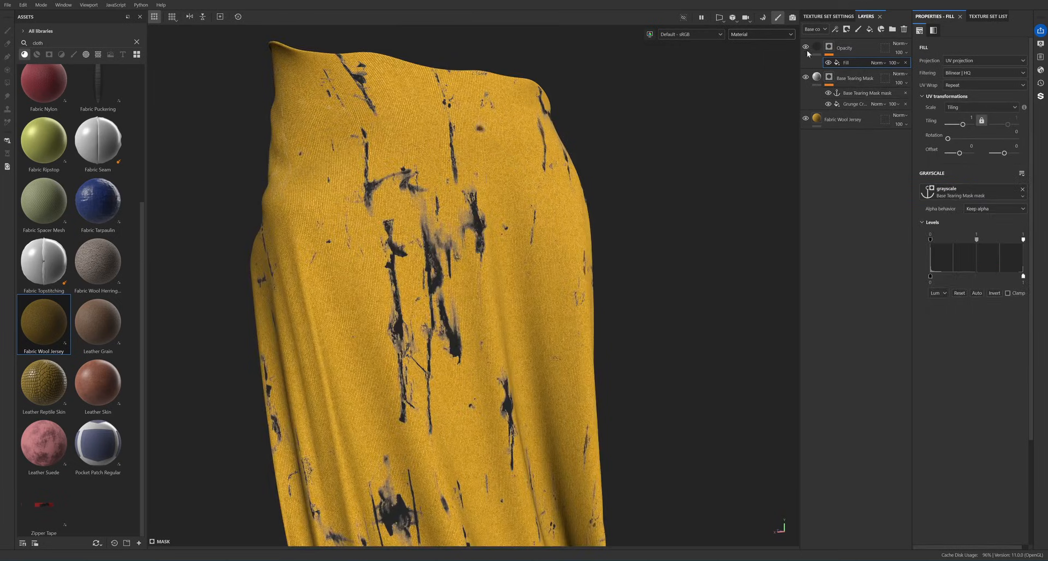
- Tighten the anchor fill's levels, setting the black input to about 0.64 and the white input to 0.93
left_click_drag(500, 191, 499, 234, "alt")
right_click_drag(498, 233, 478, 245, "shift")
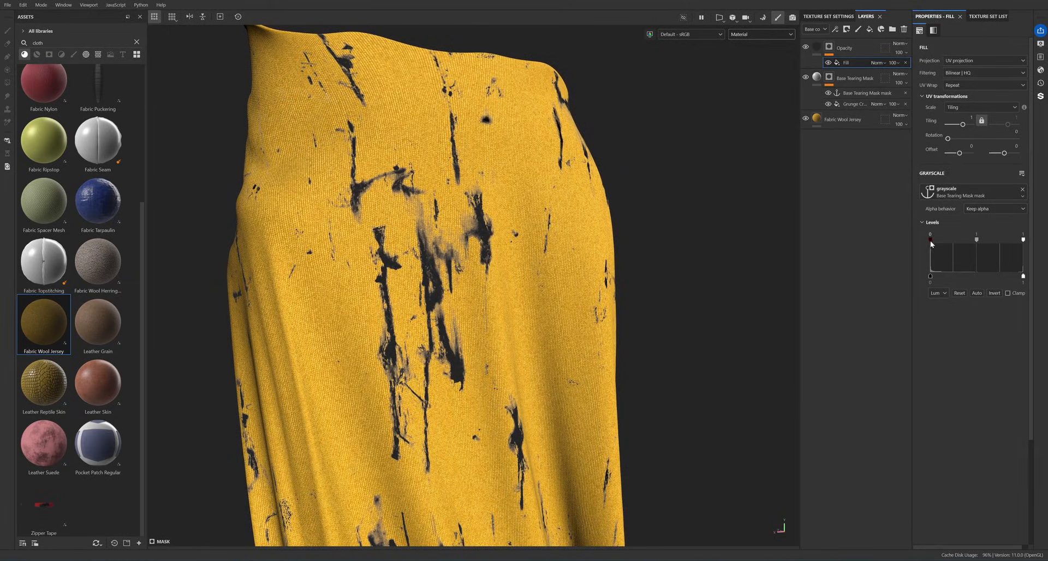
left_click_drag(930, 239, 1020, 242)
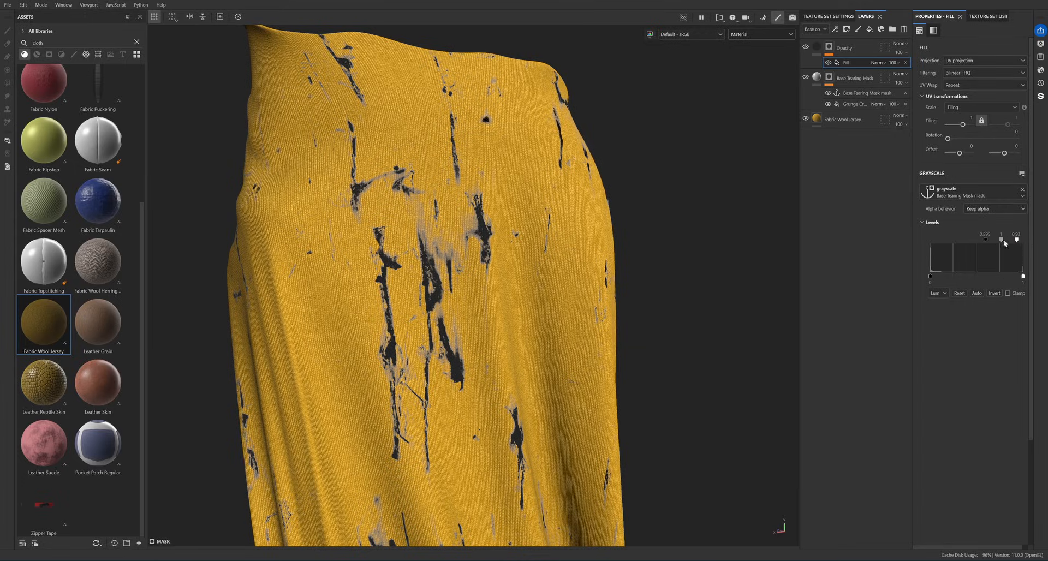
- Examine the torn holes and their frayed edges over the whole cloth, up close and from a distance
scroll(489, 253, "down", 5)
middle_click_drag(488, 253, 471, 173, "alt")
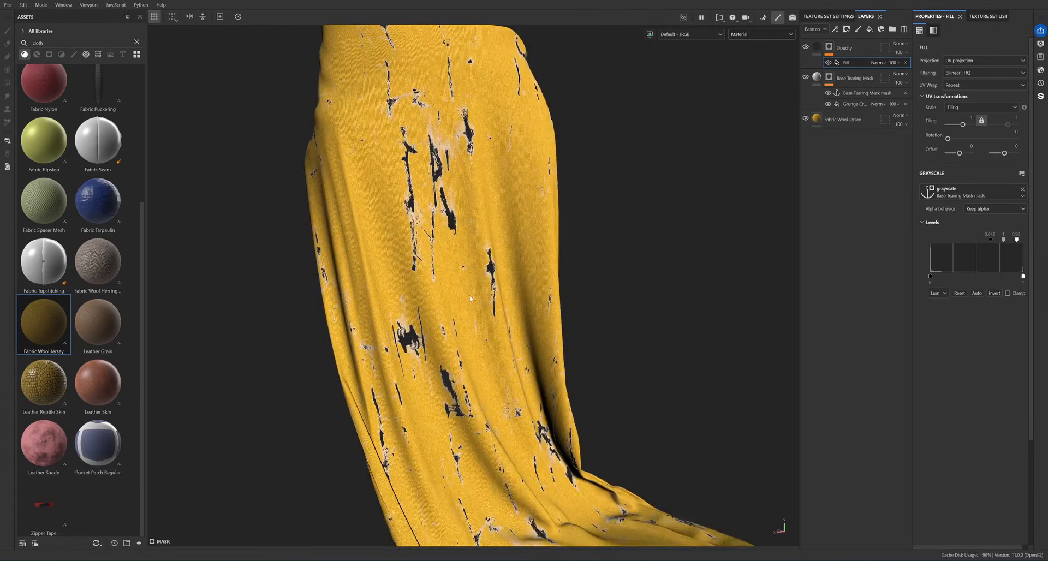
scroll(361, 341, "up", 6)
scroll(361, 341, "up", 3)
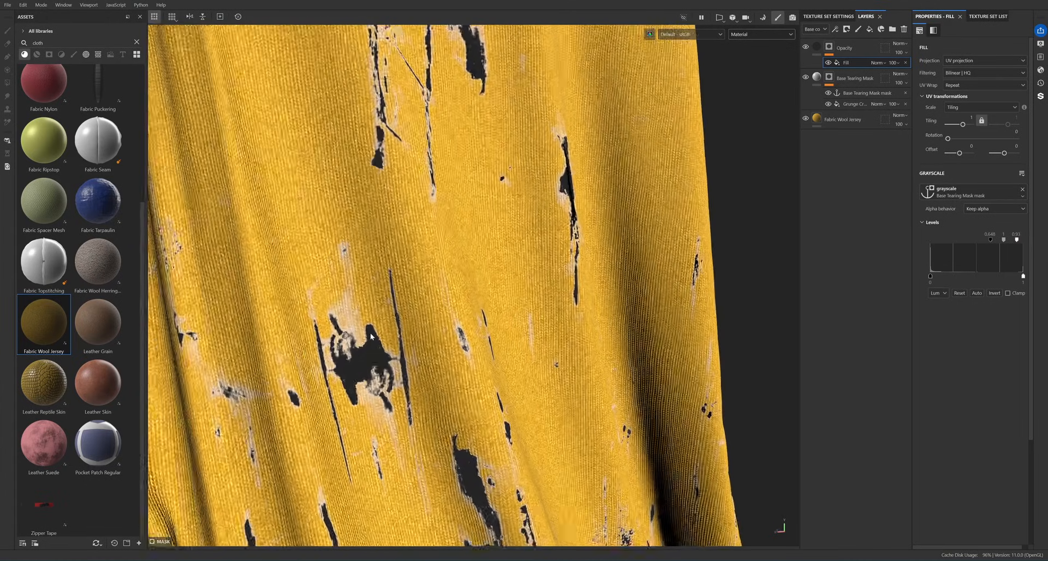
scroll(438, 341, "down", 2)
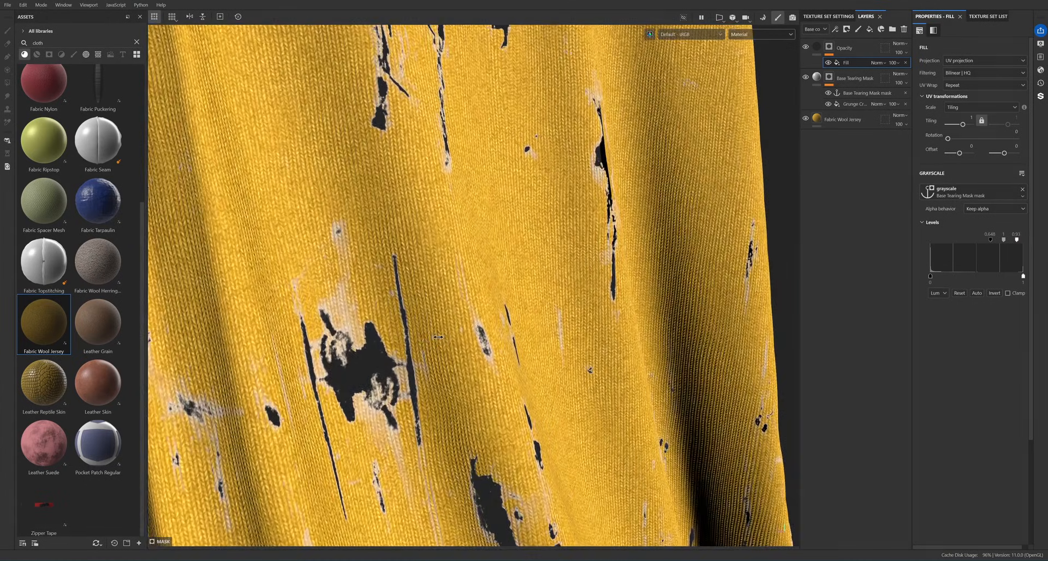
scroll(418, 345, "down", 6)
scroll(418, 345, "up", 8)
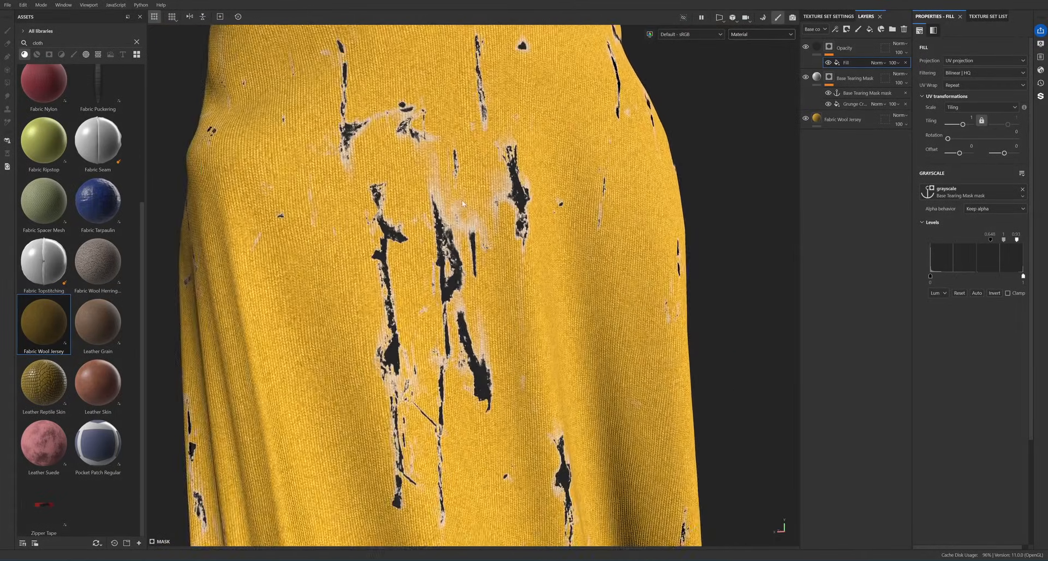
middle_click_drag(463, 203, 471, 288, "alt")
right_click_drag(470, 288, 414, 229, "alt")
middle_click_drag(413, 229, 440, 258, "alt")
left_click_drag(428, 245, 435, 246, "alt")
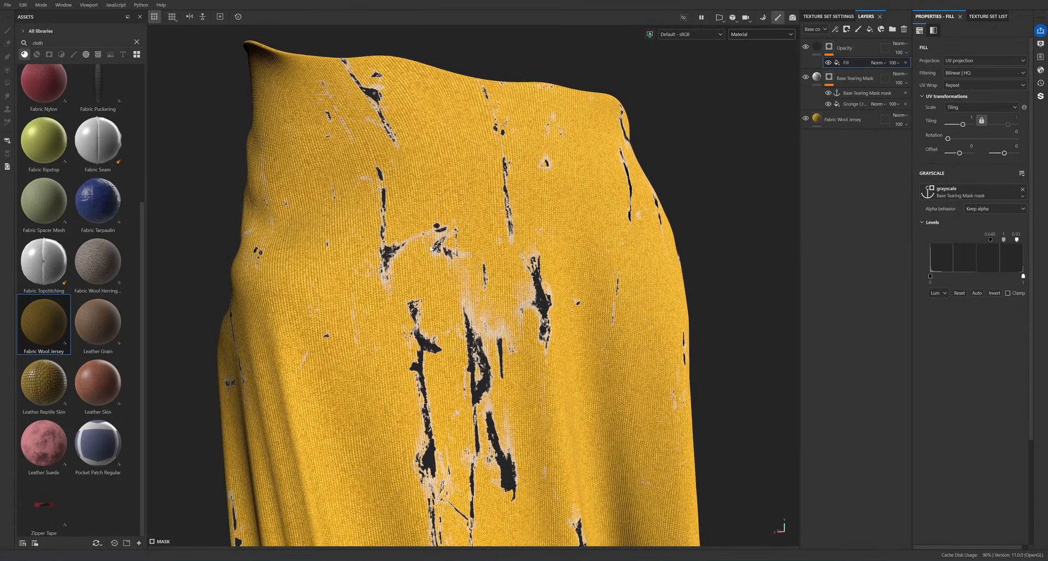
- Assign the Fabric Denim material to the Base Tearing Mask fill layer
left_click(816, 78)
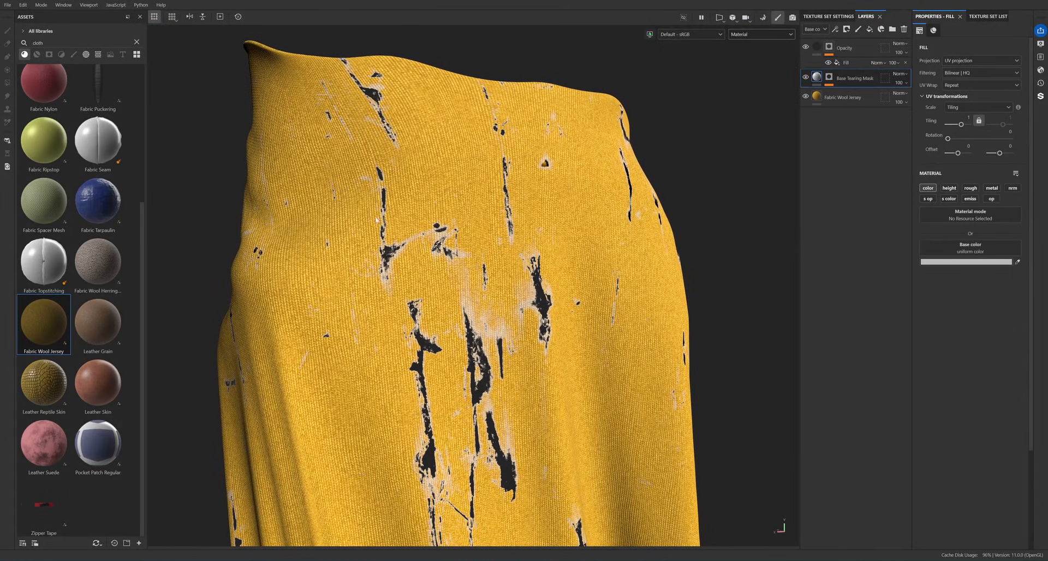
scroll(106, 225, "up", 3)
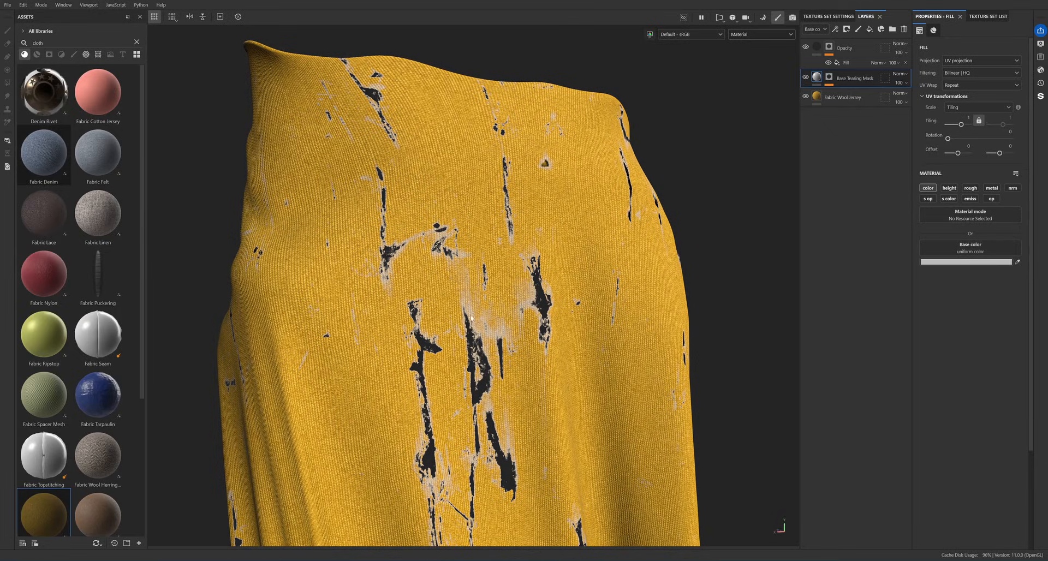
left_click(43, 154)
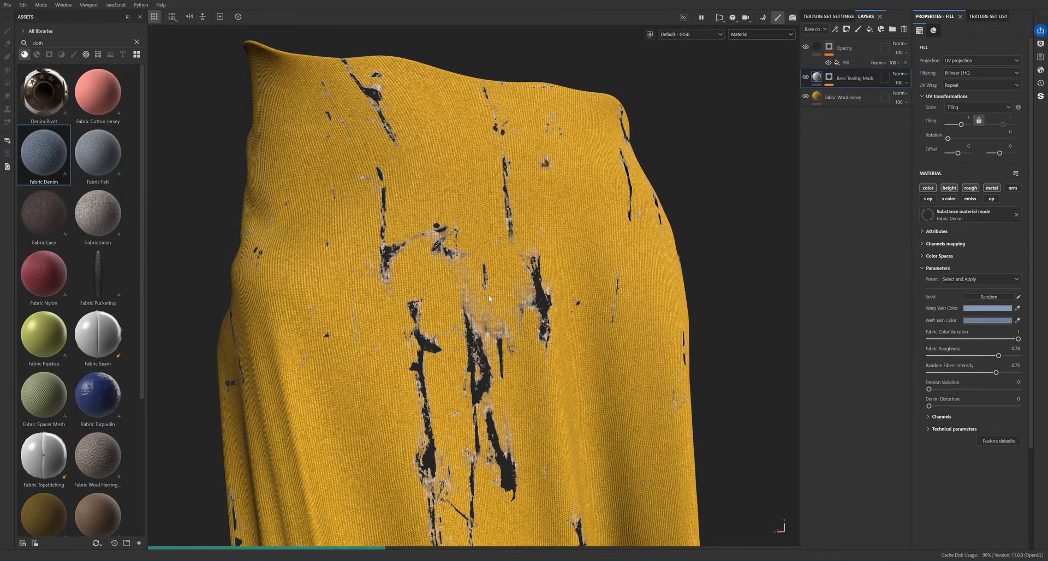
- Examine how the denim weave looks around the tear edges from different angles and distances
right_click_drag(489, 299, 493, 328, "alt")
scroll(500, 351, "up", 3)
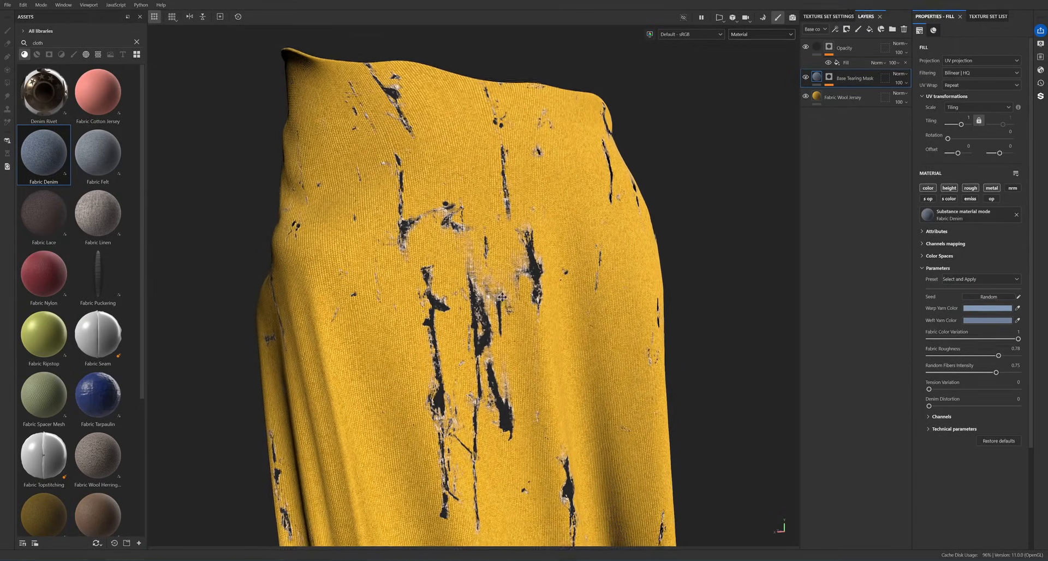
left_click_drag(468, 259, 449, 246, "alt")
mouse_move(448, 246)
right_mouse_down("shift")
mouse_move(481, 239)
mouse_move(419, 242)
right_mouse_up("shift")
left_click_drag(419, 242, 396, 203, "alt")
right_click_drag(396, 204, 475, 273, "alt")
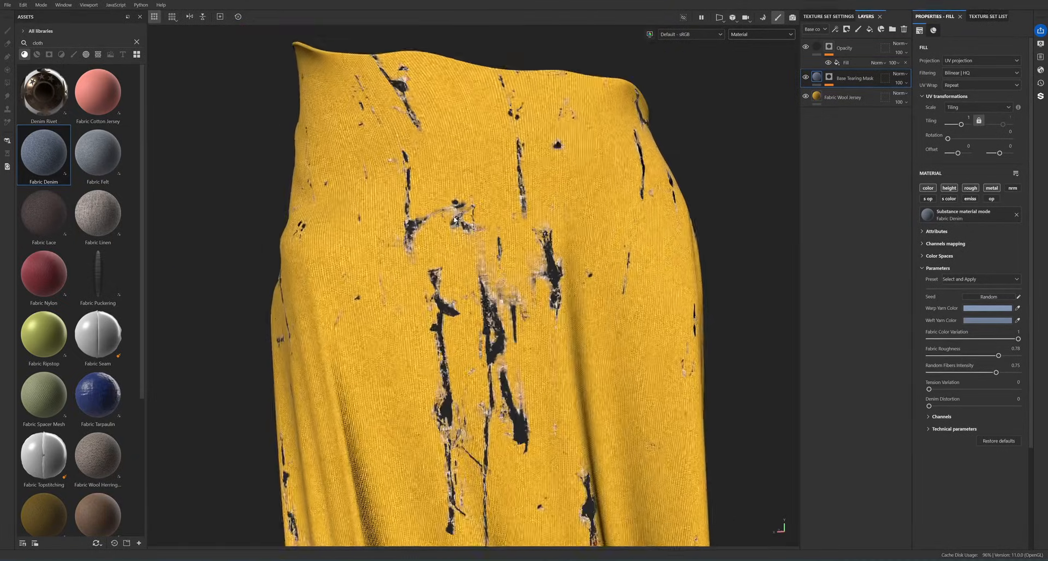
left_click_drag(475, 273, 505, 311, "alt")
middle_click_drag(504, 311, 507, 246, "alt")
left_click_drag(508, 245, 494, 248, "alt")
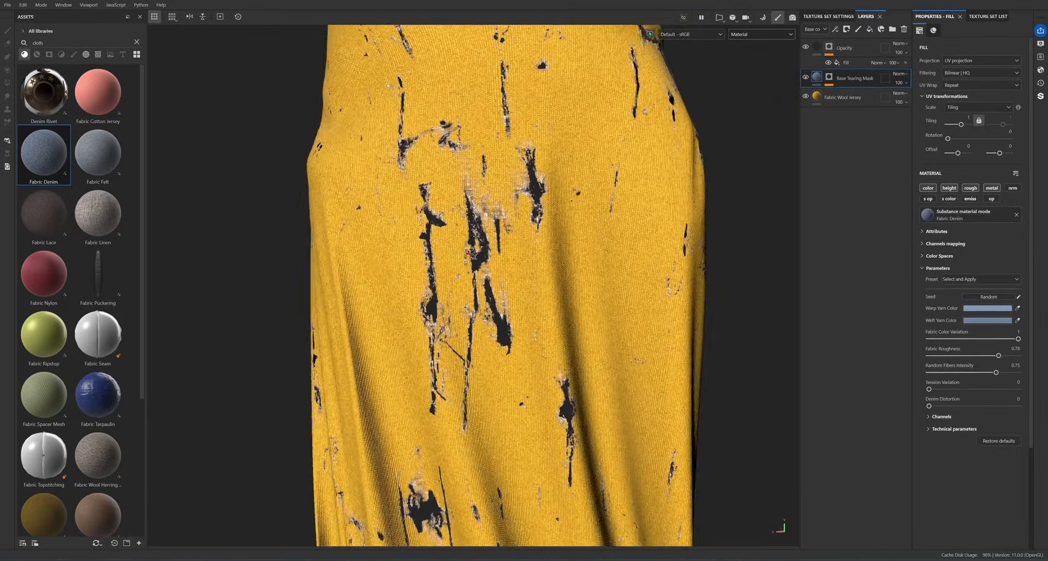
right_click_drag(494, 248, 491, 309, "alt")
middle_click_drag(491, 309, 497, 235, "alt")
right_click_drag(498, 235, 498, 209, "alt")
middle_click_drag(497, 210, 499, 326, "alt")
right_click_drag(499, 326, 486, 206, "alt")
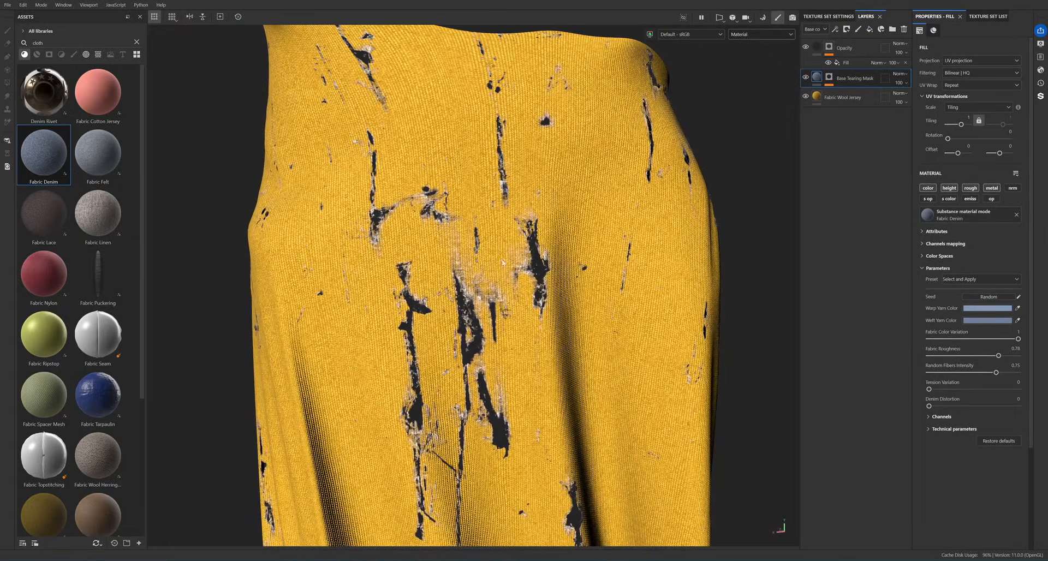
left_click_drag(503, 262, 534, 247, "alt")
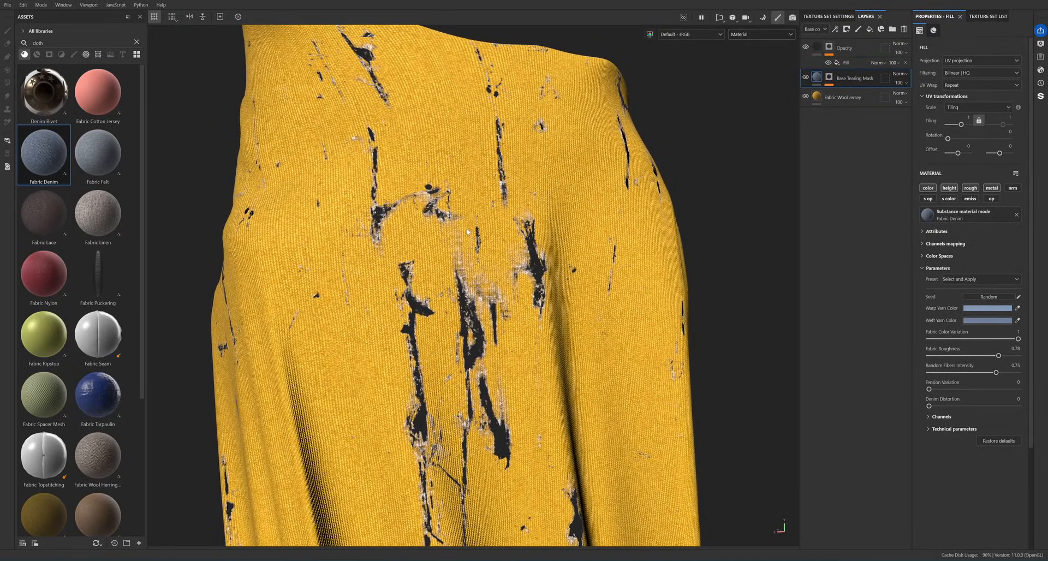
left_click_drag(467, 232, 509, 215, "alt")
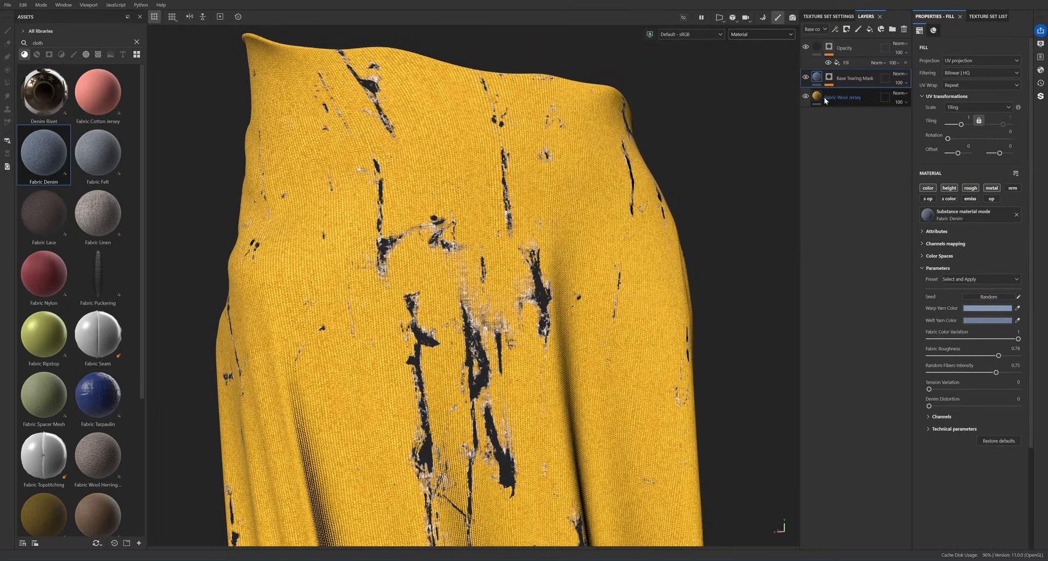
left_click_drag(443, 267, 421, 271, "alt")
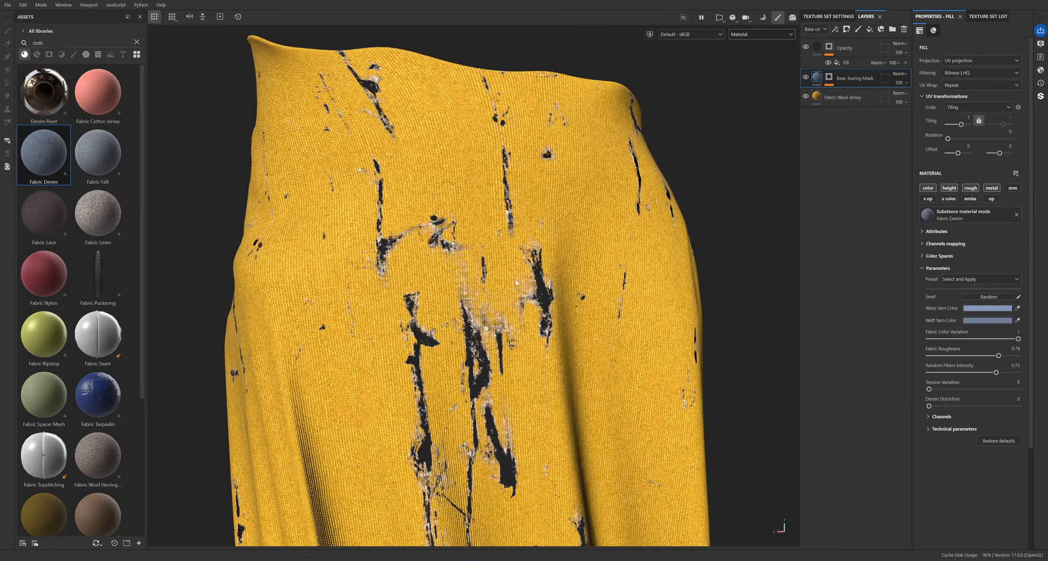
left_click_drag(516, 283, 511, 267, "alt")
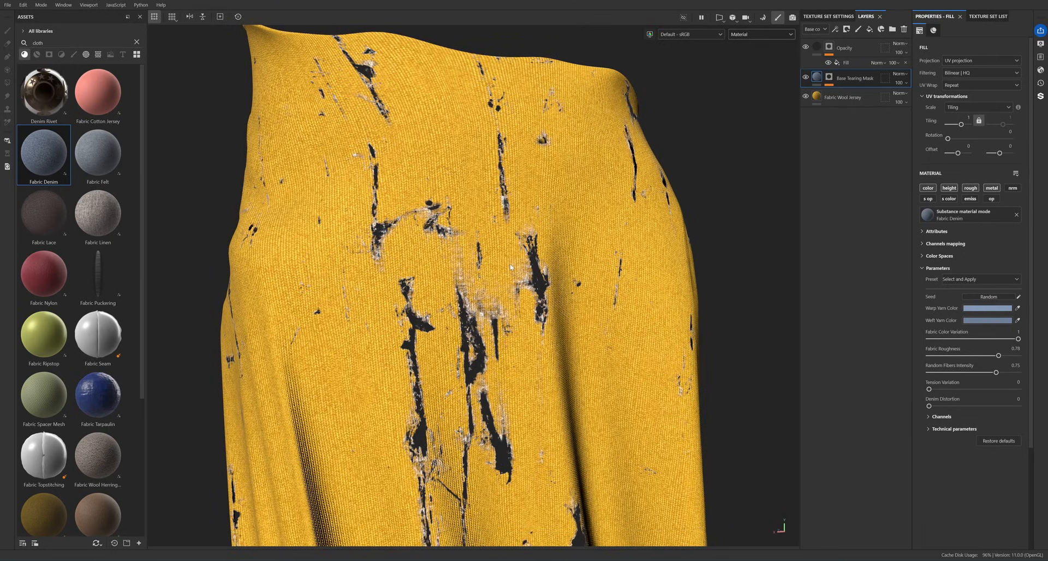
- Examine the torn areas from the cloth's upper edge down to the middle folds, up close and from farther away
scroll(509, 263, "down", 4)
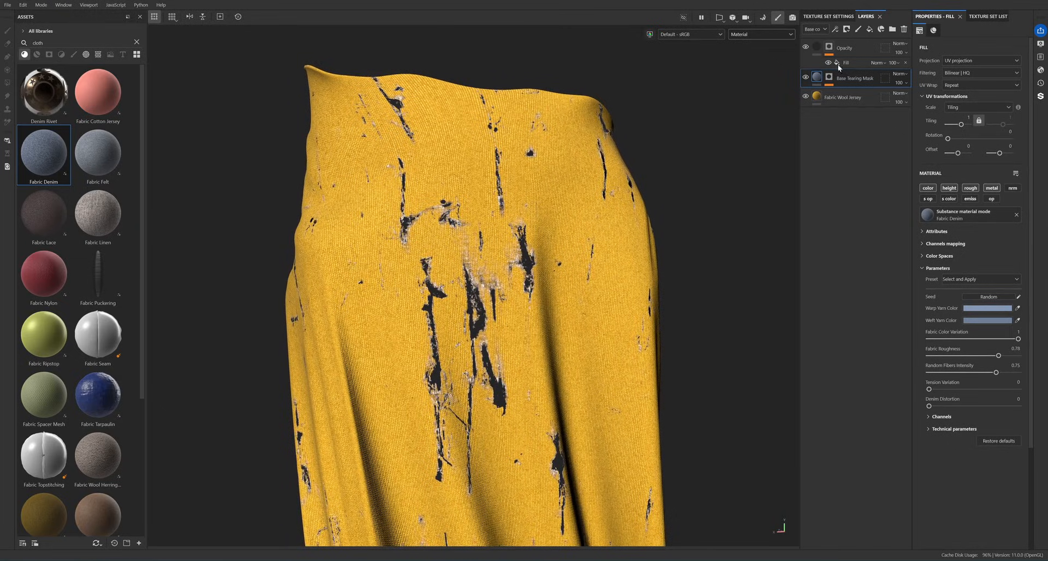
left_click(841, 47)
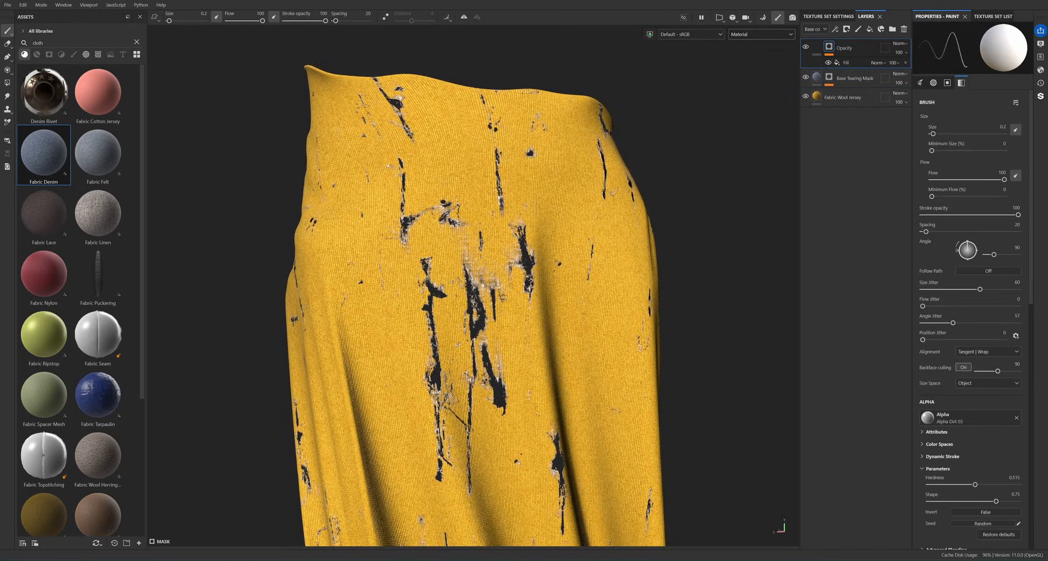
scroll(484, 310, "up", 4)
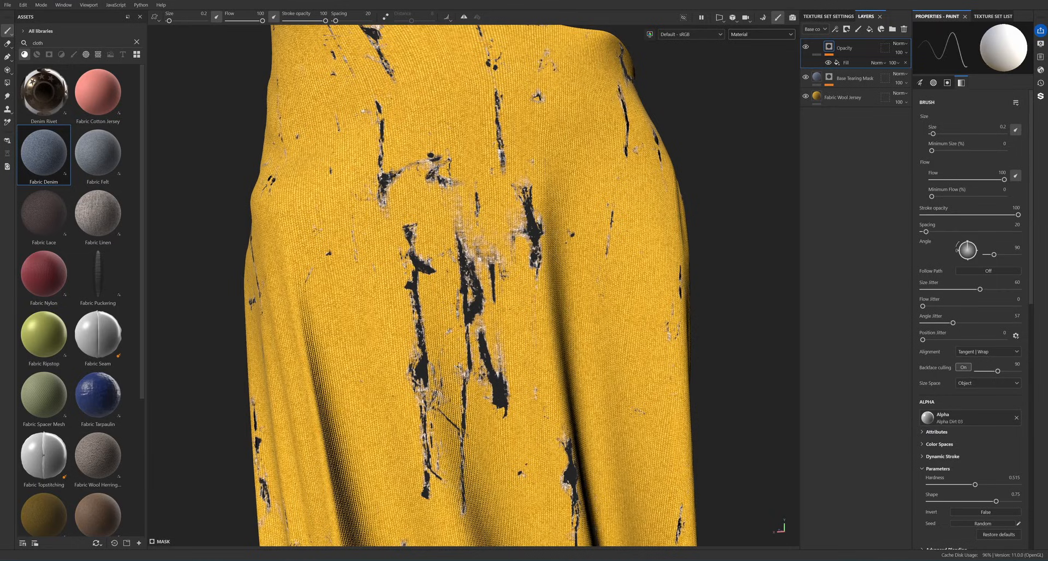
scroll(484, 295, "down", 5)
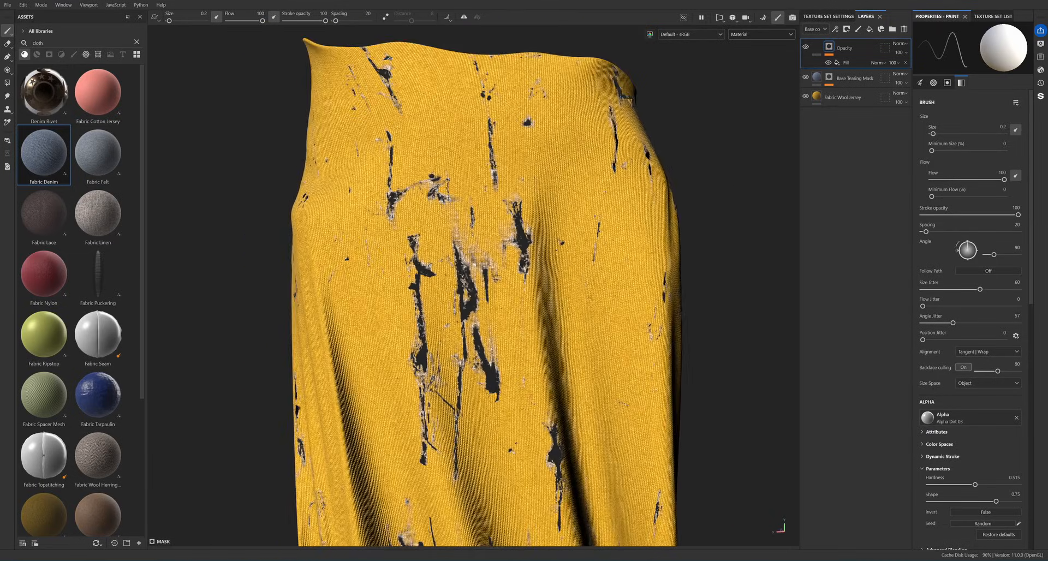
scroll(484, 295, "up", 3)
left_click_drag(484, 294, 521, 295, "alt")
scroll(519, 294, "down", 4)
middle_click_drag(518, 294, 564, 159, "alt")
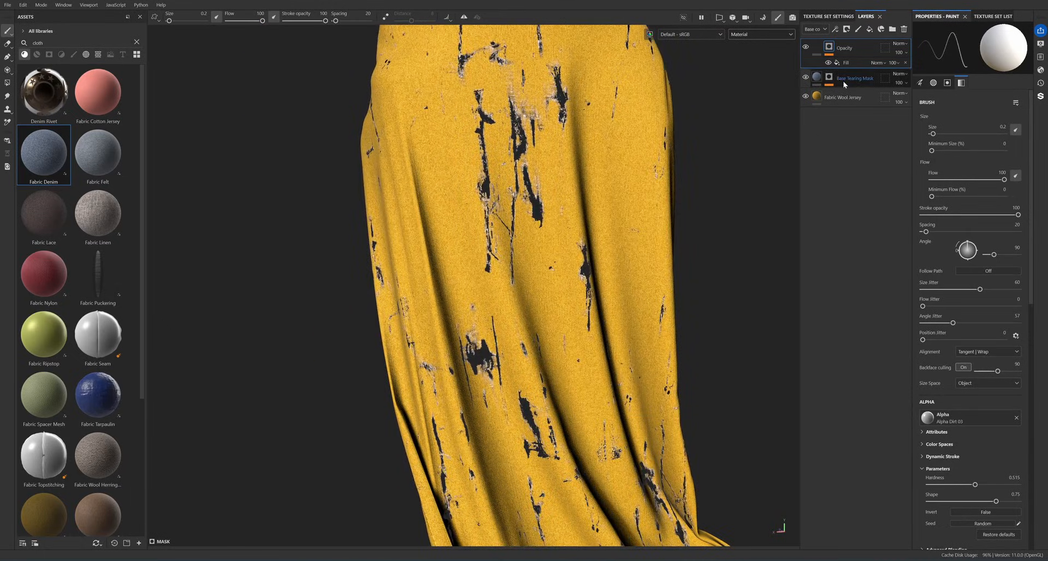
- Set the balance of the Grunge Cracked Deep fill in the Base Tearing Mask layer's mask to 0.75
left_click(861, 63)
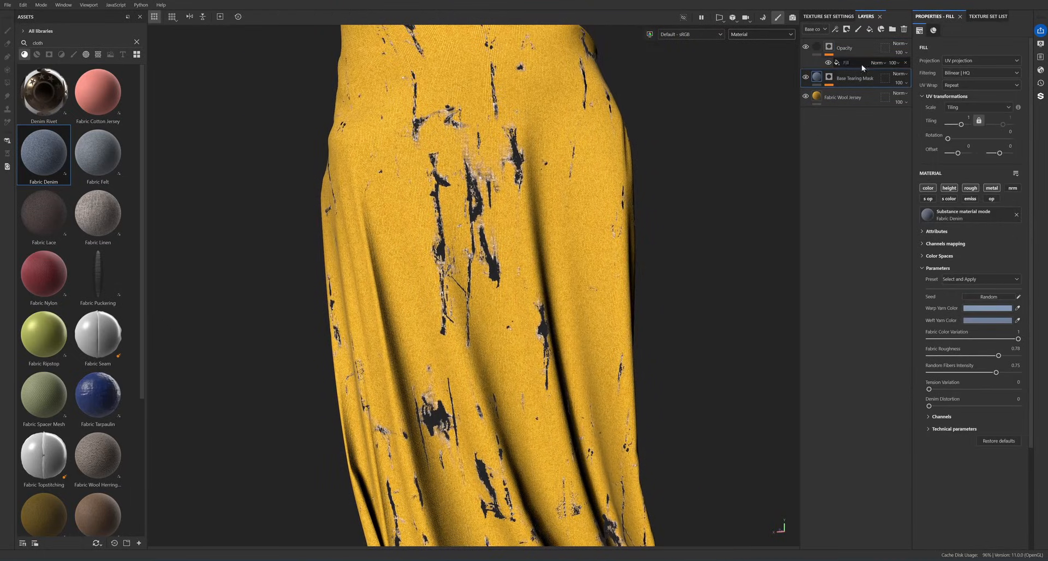
left_click(829, 76)
left_click(853, 103)
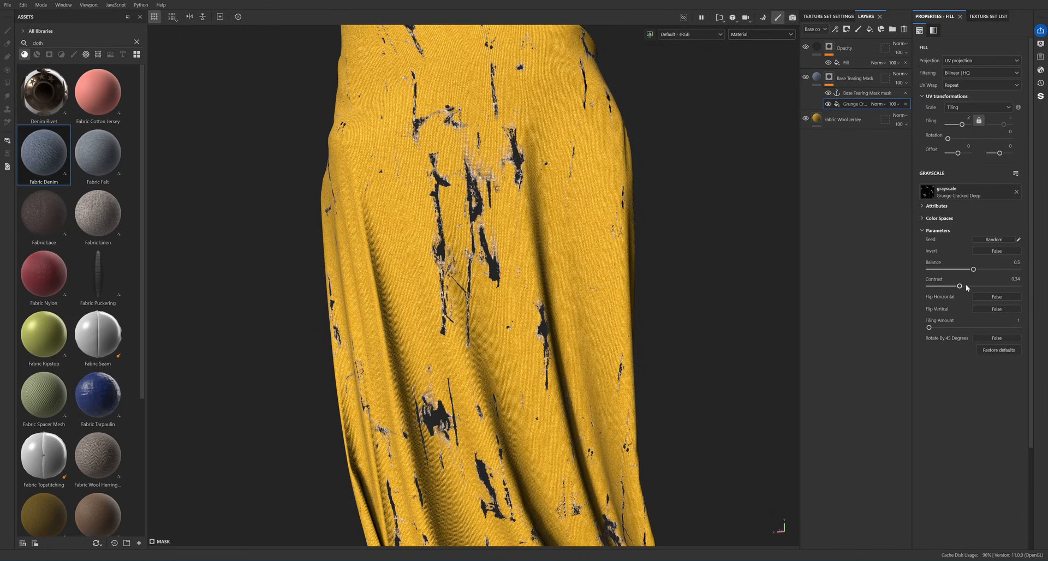
left_click_drag(970, 271, 999, 269)
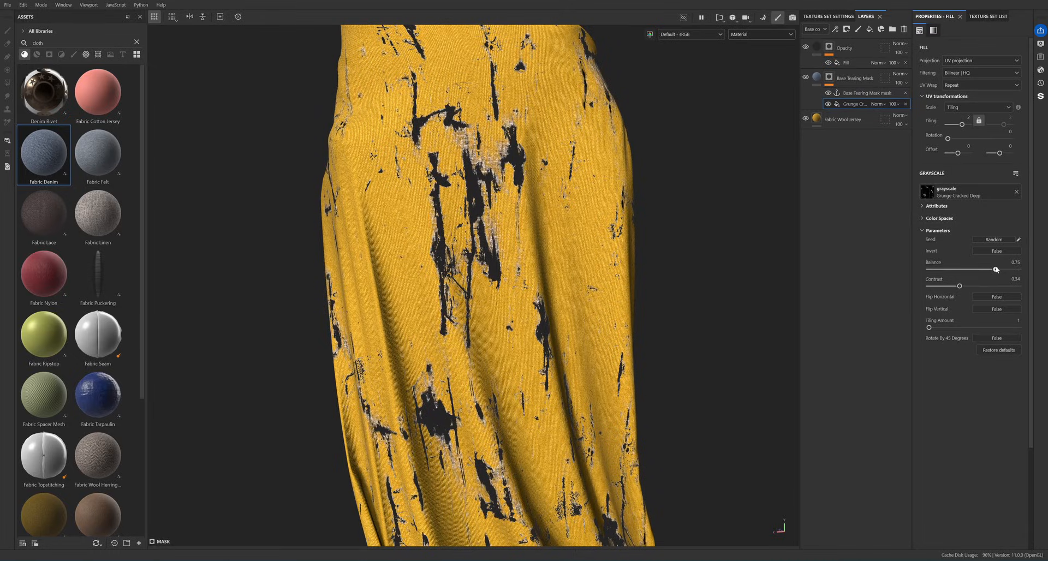
scroll(474, 229, "down", 3)
left_click_drag(464, 218, 486, 191, "alt")
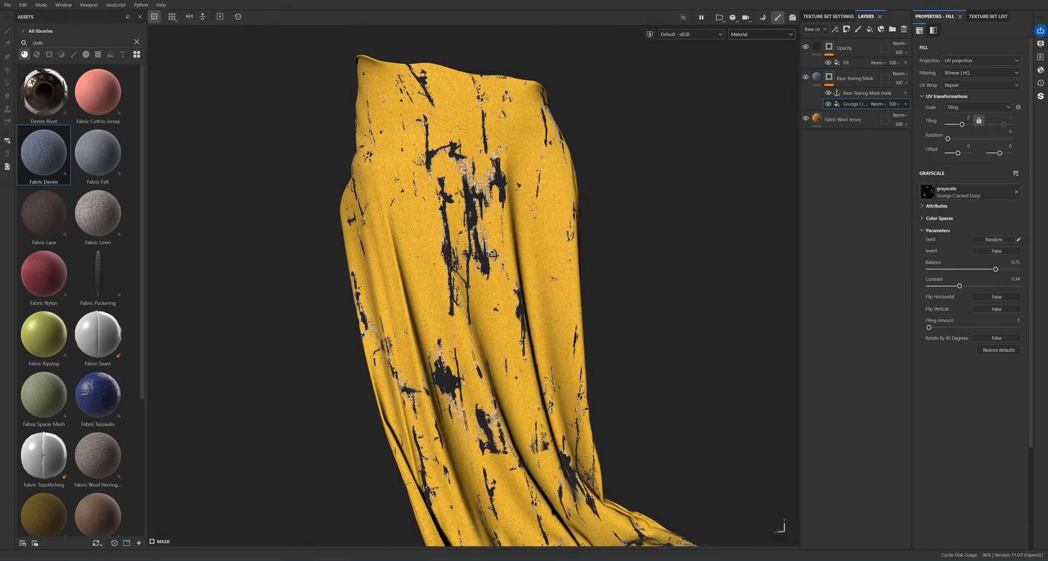
scroll(481, 151, "up", 3)
scroll(480, 149, "up", 2)
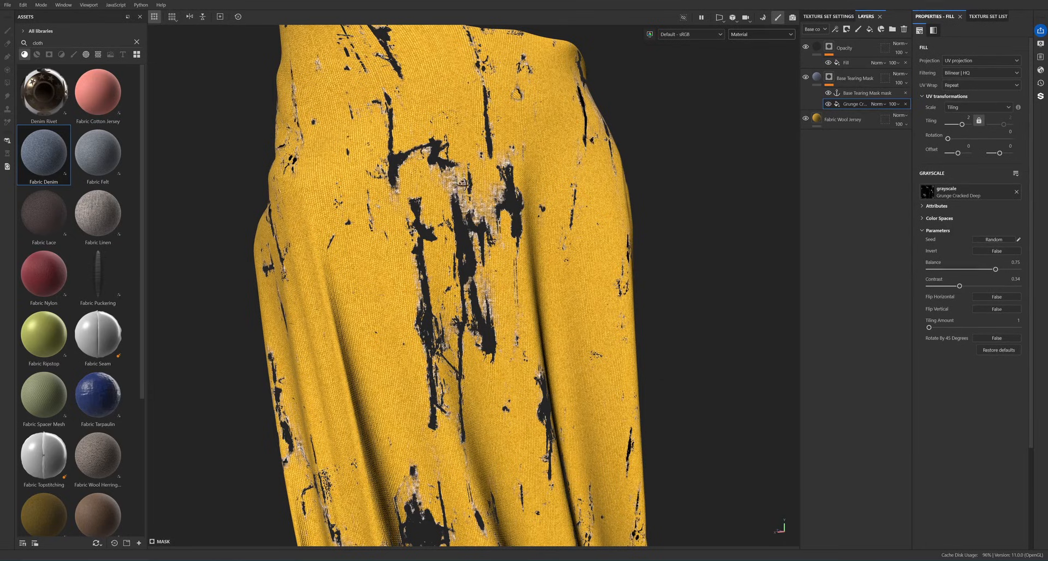
middle_click_drag(515, 151, 517, 166, "alt")
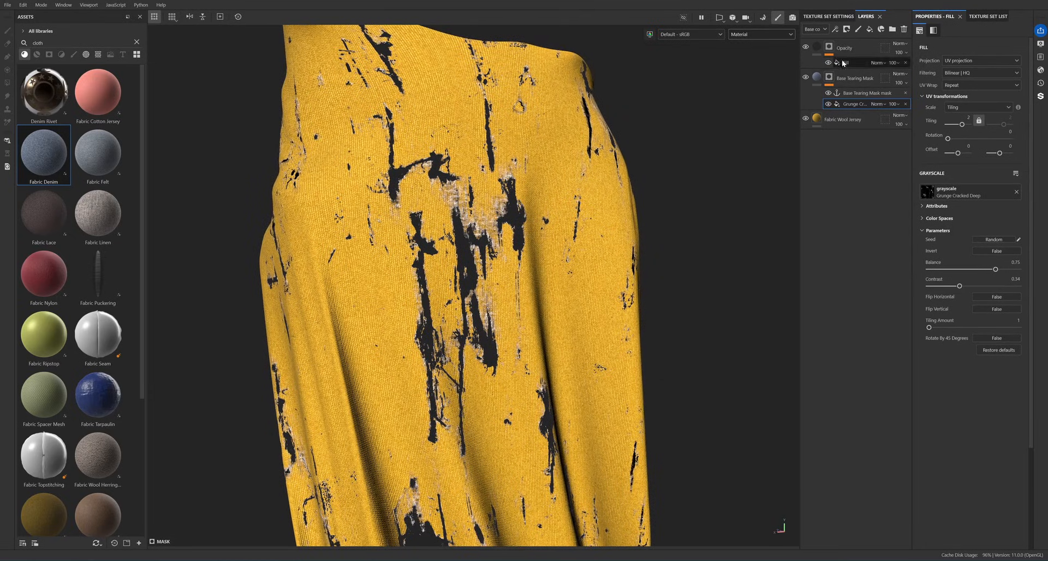
- Add a fill above Grunge Cracked Deep in the Base Tearing Mask's mask and assign it the Messy Fibers 3 texture
left_click(838, 30)
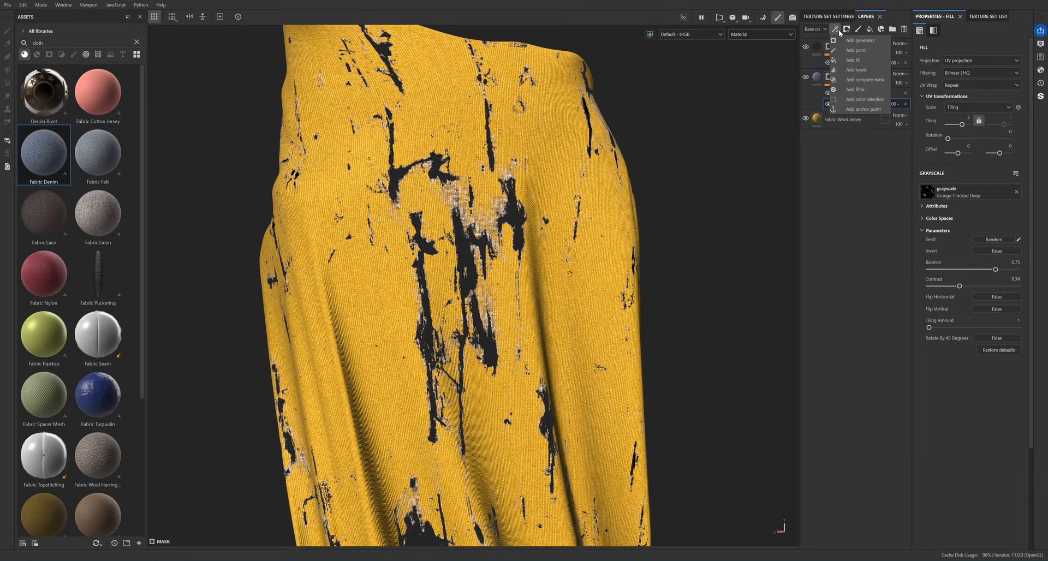
left_click(855, 64)
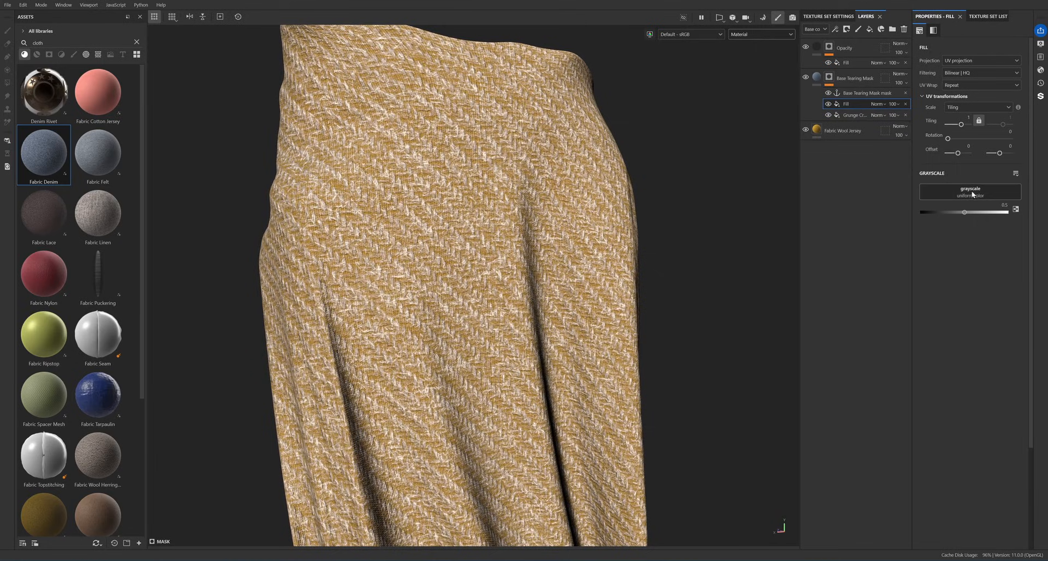
left_click(972, 192)
double_click(985, 212)
type("fiber")
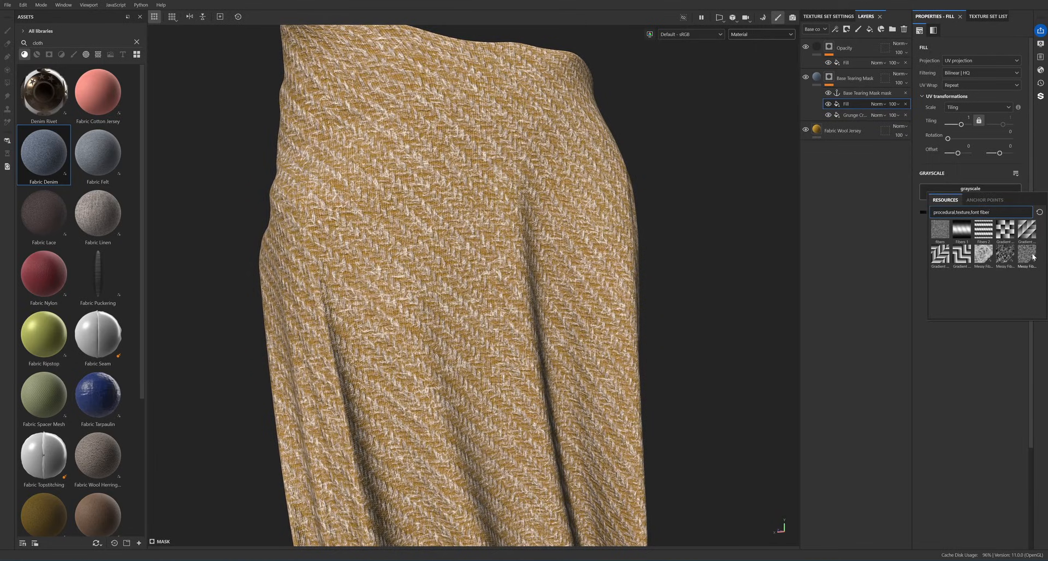
mouse_move(1032, 257)
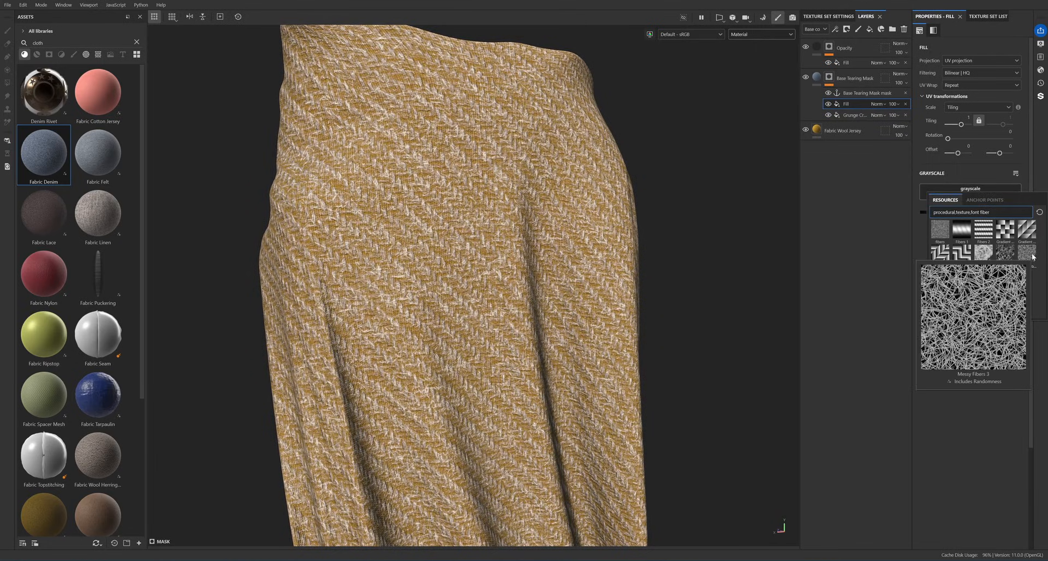
left_click(1029, 253)
scroll(580, 223, "up", 2)
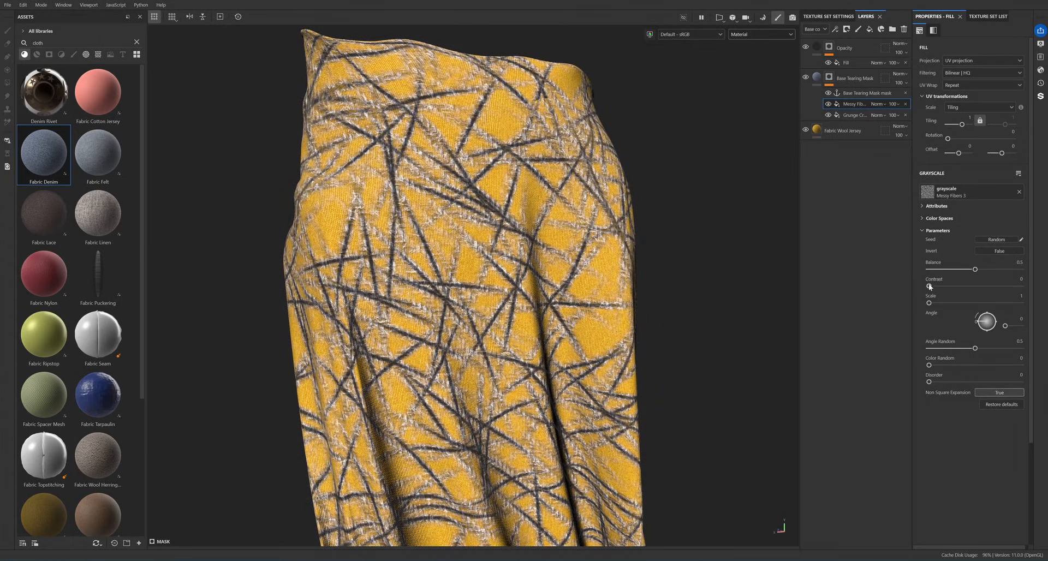
- Invert the Messy Fibers 3 fill and set its contrast to 0.31 and its tiling to 8
left_click_drag(930, 286, 958, 289)
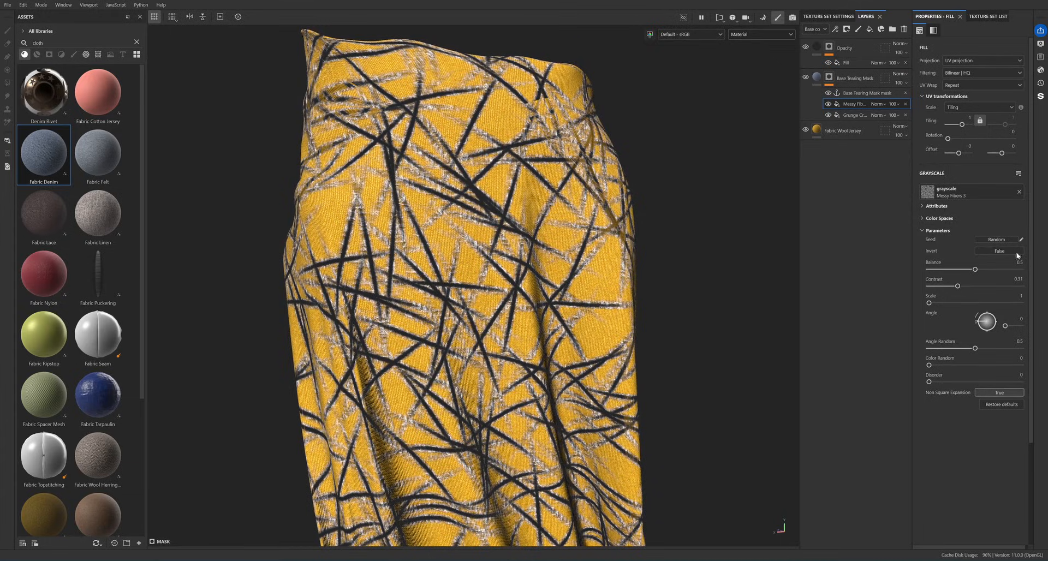
left_click(986, 252)
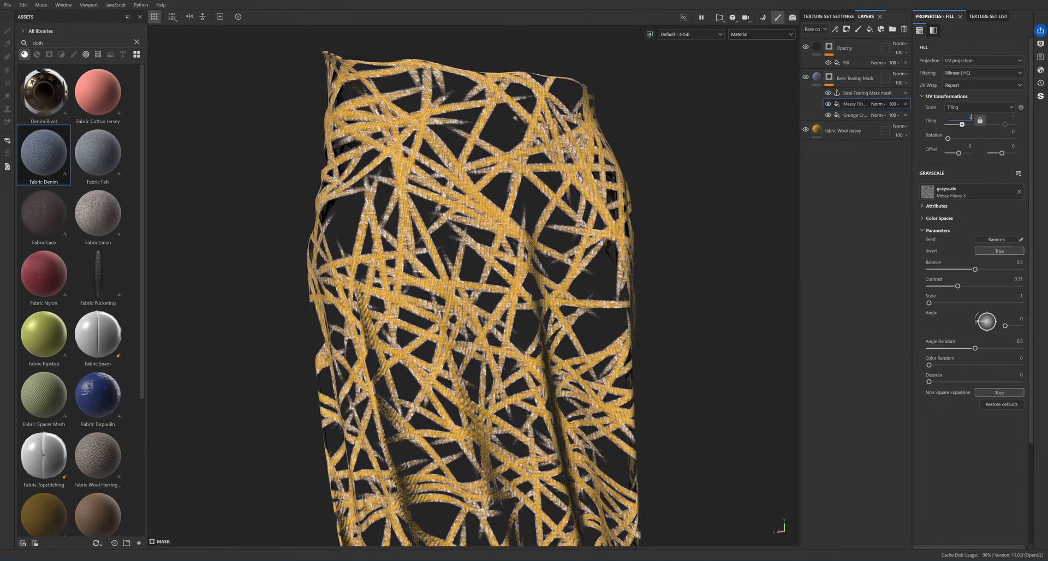
key("Return")
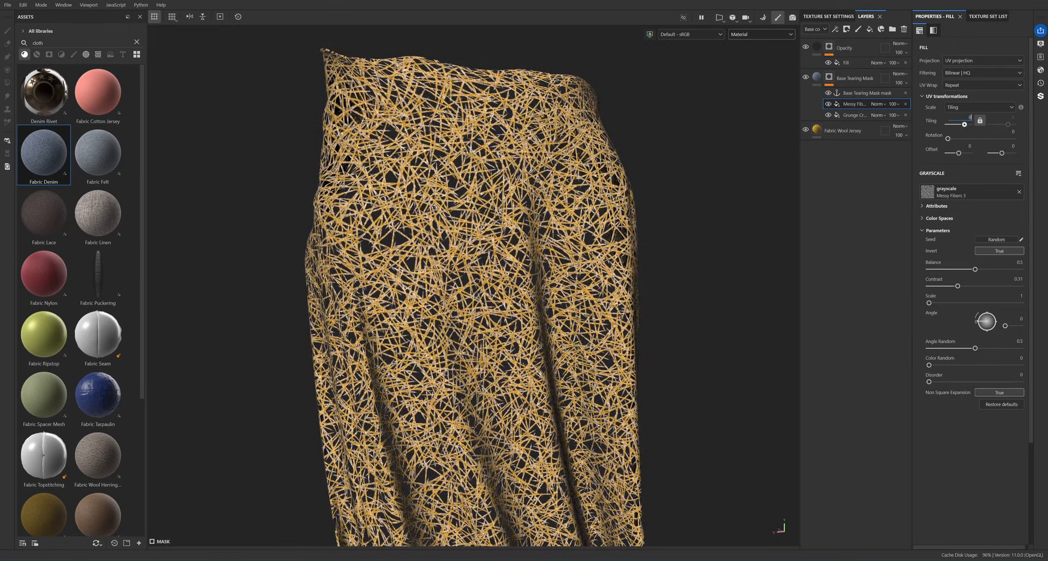
key("Return")
scroll(513, 256, "up", 3)
scroll(513, 257, "down", 2)
middle_click_drag(511, 259, 519, 243, "alt")
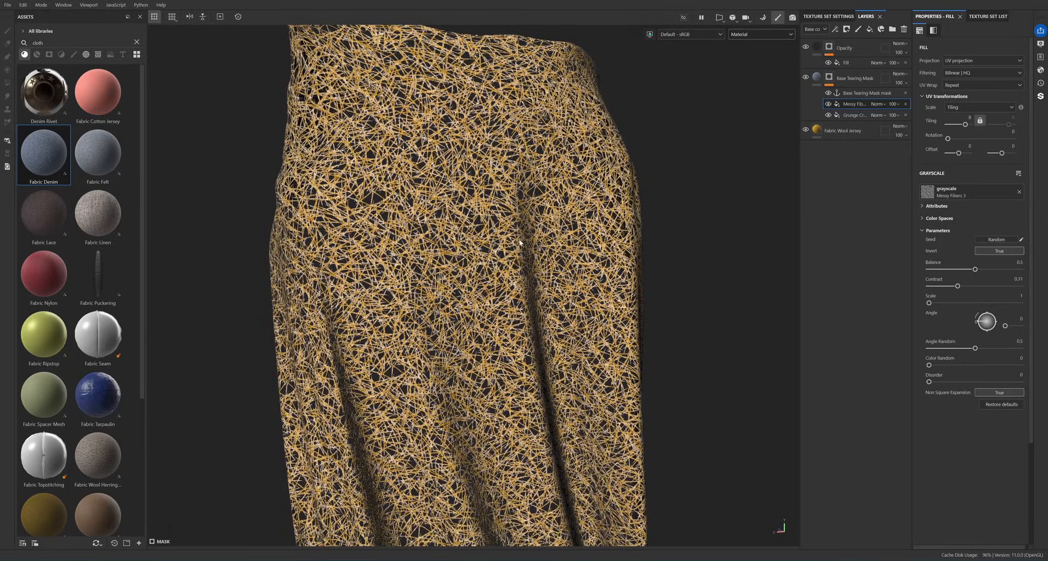
left_click_drag(625, 237, 613, 238, "alt")
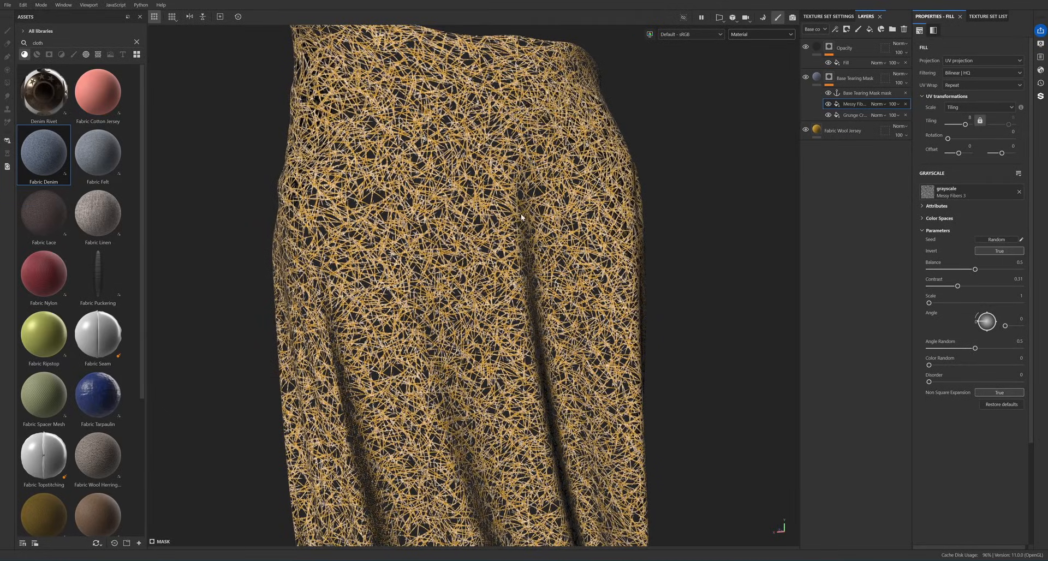
- Set the Messy Fibers 3 fill's blending mode to Multiply and check the fibers inside the tears
left_click(878, 104)
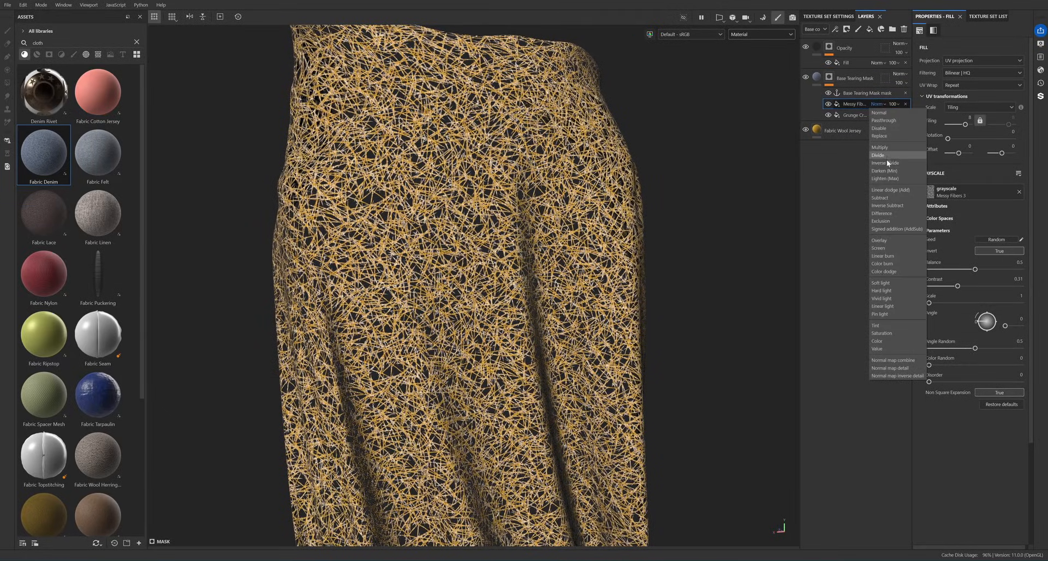
left_click(887, 150)
mouse_move(453, 238)
left_mouse_down("alt")
mouse_move(383, 238)
mouse_move(459, 236)
left_mouse_up("alt")
scroll(432, 238, "down", 3)
scroll(432, 238, "up", 4)
scroll(454, 240, "up", 4)
scroll(455, 241, "down", 3)
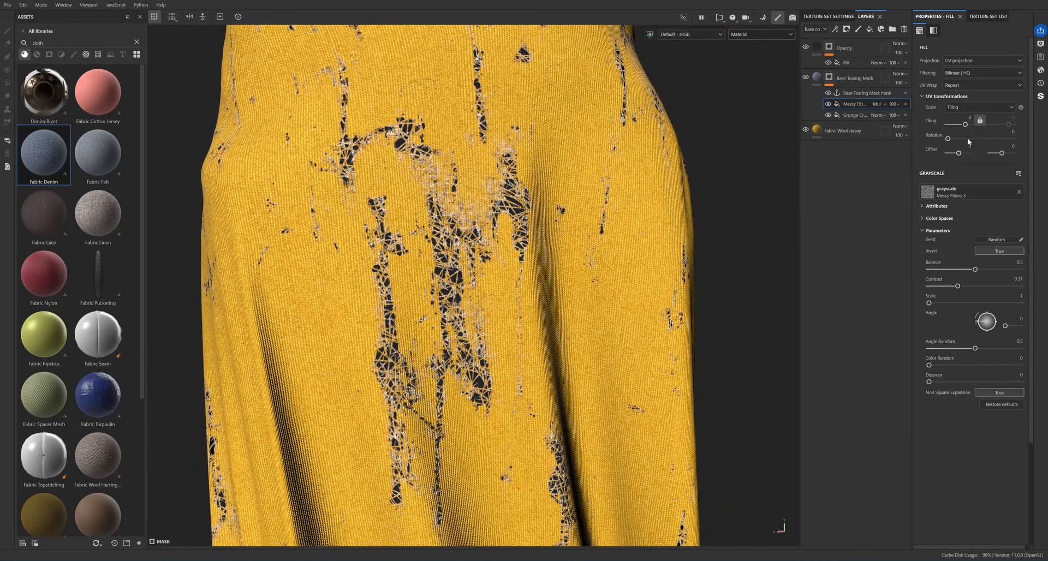
- Set the Messy Fibers 3 fill's tiling to 10 and check the finer strands in the tears
key("Return")
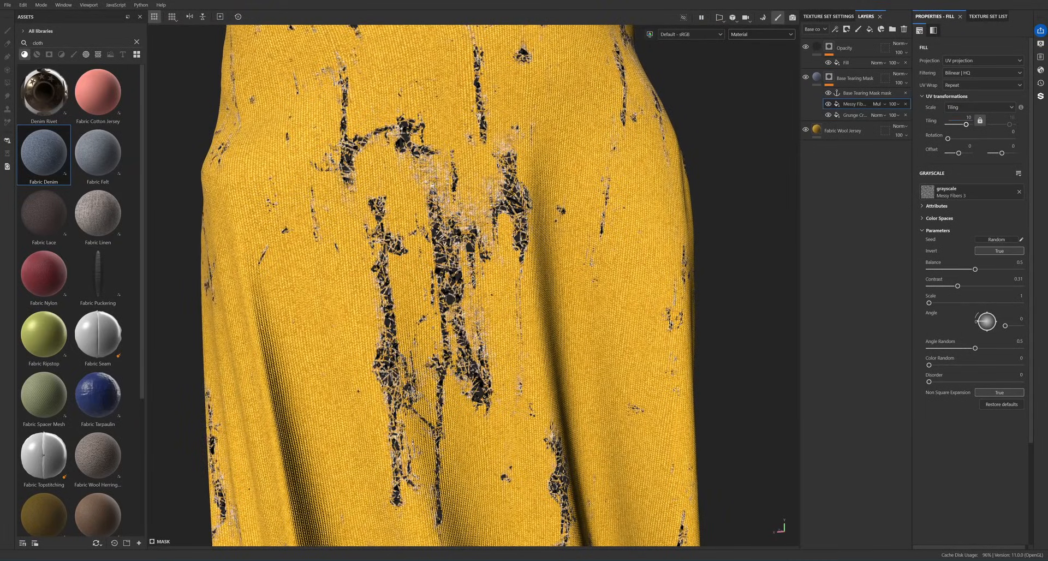
scroll(505, 245, "down", 1)
left_click_drag(505, 245, 519, 241, "alt")
middle_click_drag(519, 233, 501, 227, "alt")
scroll(501, 226, "down", 3)
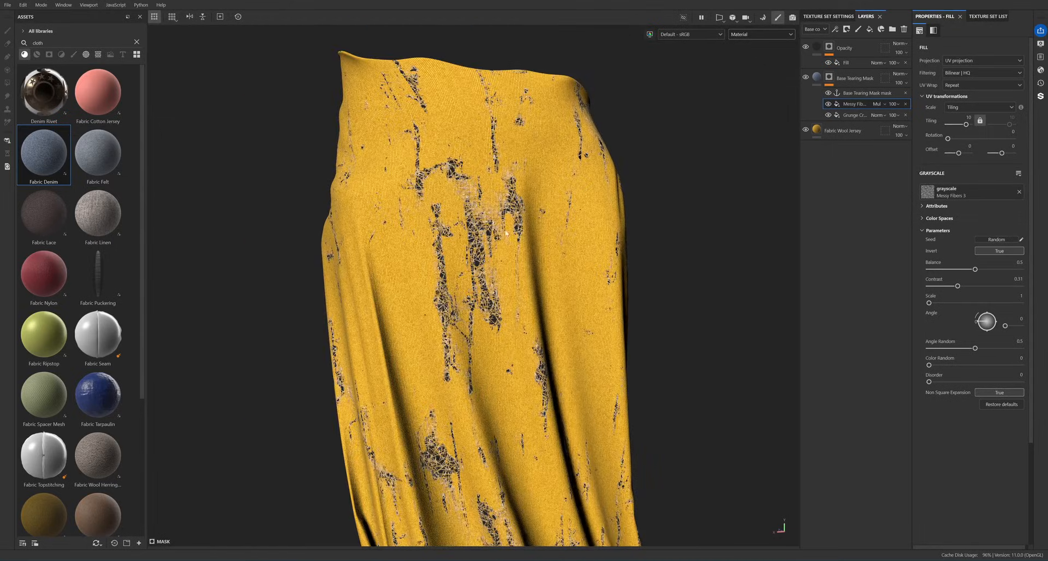
scroll(468, 247, "up", 3)
scroll(469, 247, "up", 2)
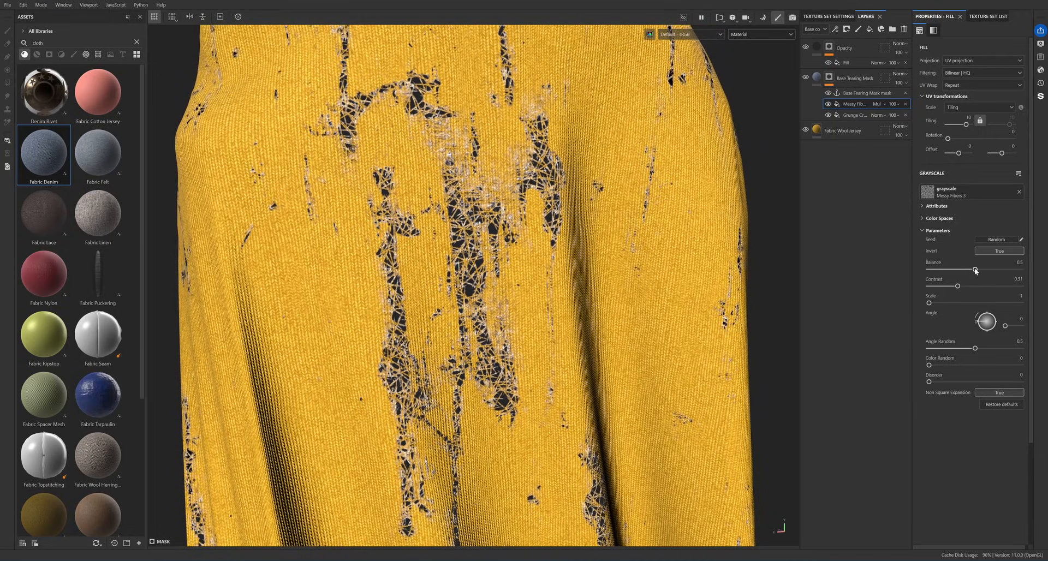
- Thin the strands by setting the Messy Fibers 3 fill's balance to about 0.33
left_click_drag(976, 270, 955, 273)
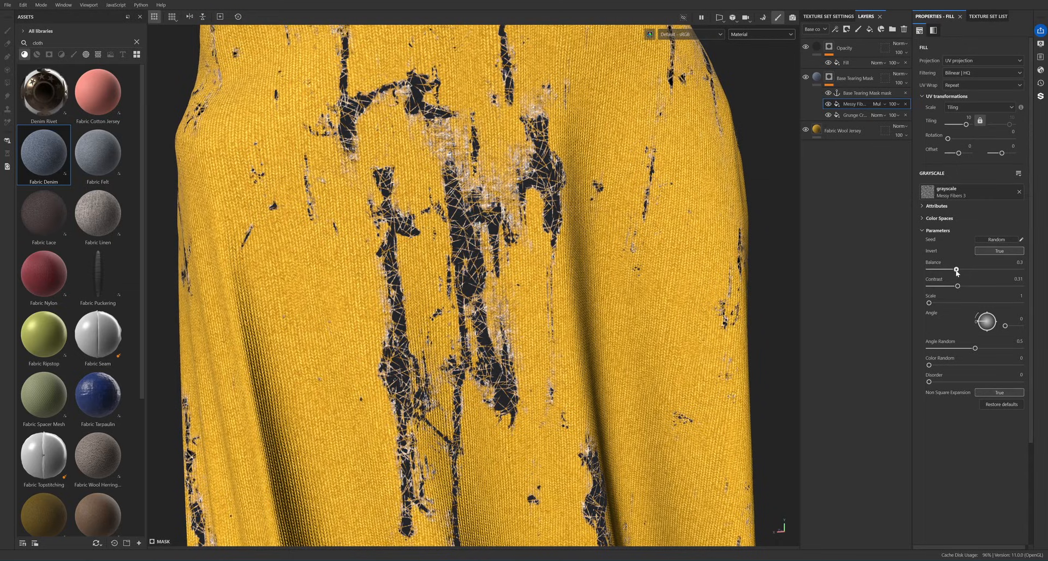
scroll(452, 306, "down", 3)
left_click_drag(452, 306, 469, 287, "alt")
scroll(466, 256, "up", 5)
scroll(465, 256, "down", 5)
- Examine the thin fiber strands across the tears on the upper cloth from different angles and distances
scroll(468, 287, "down", 3)
middle_click_drag(468, 290, 480, 209, "alt")
left_click_drag(480, 209, 452, 285, "alt")
scroll(473, 297, "down", 4)
scroll(458, 283, "up", 8)
scroll(452, 284, "down", 5)
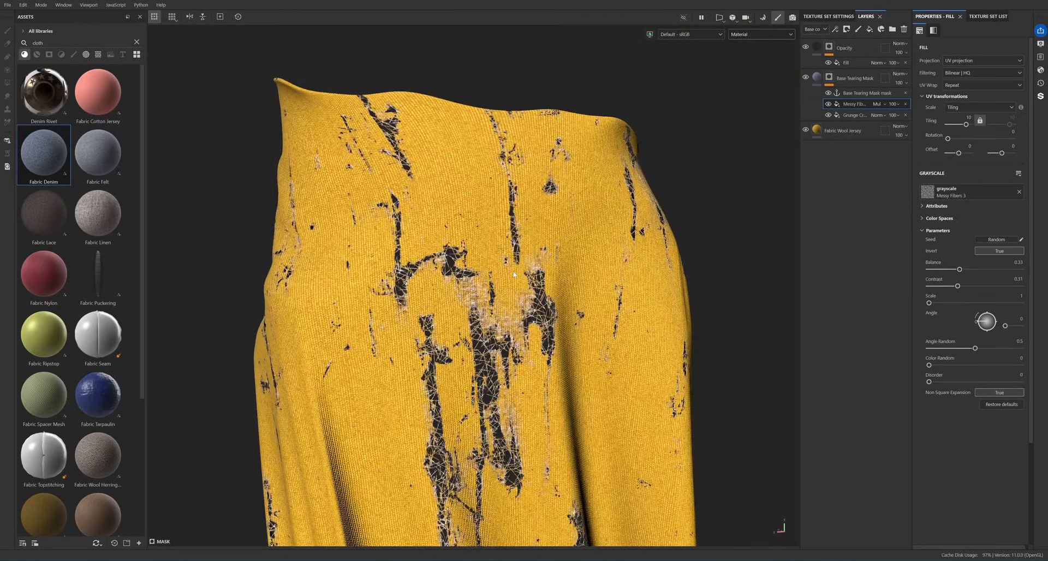
scroll(456, 286, "up", 3)
middle_click_drag(472, 327, 462, 281, "alt")
scroll(480, 286, "down", 2)
left_click_drag(494, 288, 484, 291, "alt")
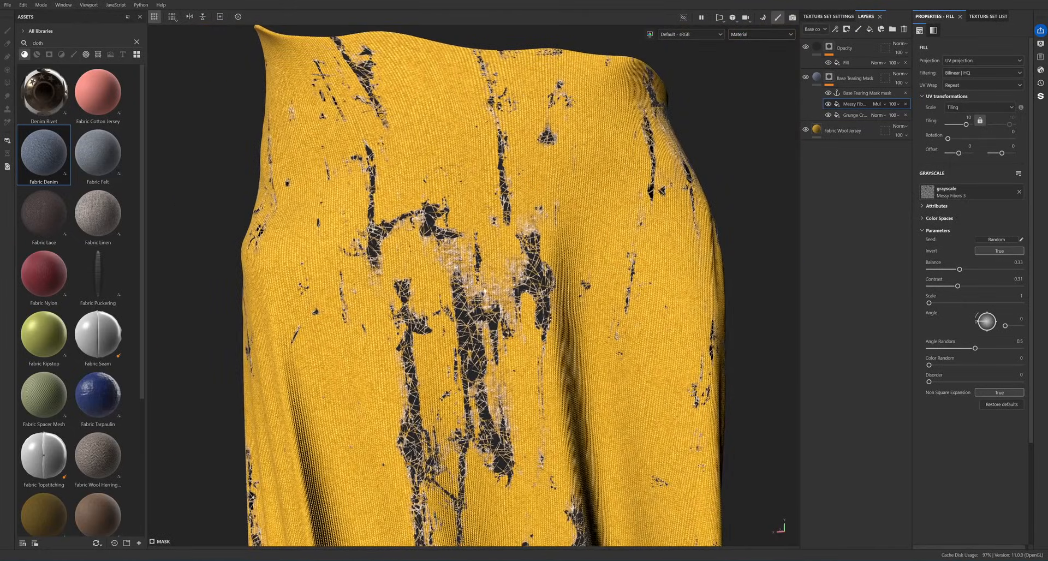
left_click(834, 29)
left_click(526, 231)
left_click_drag(527, 233, 554, 246, "alt")
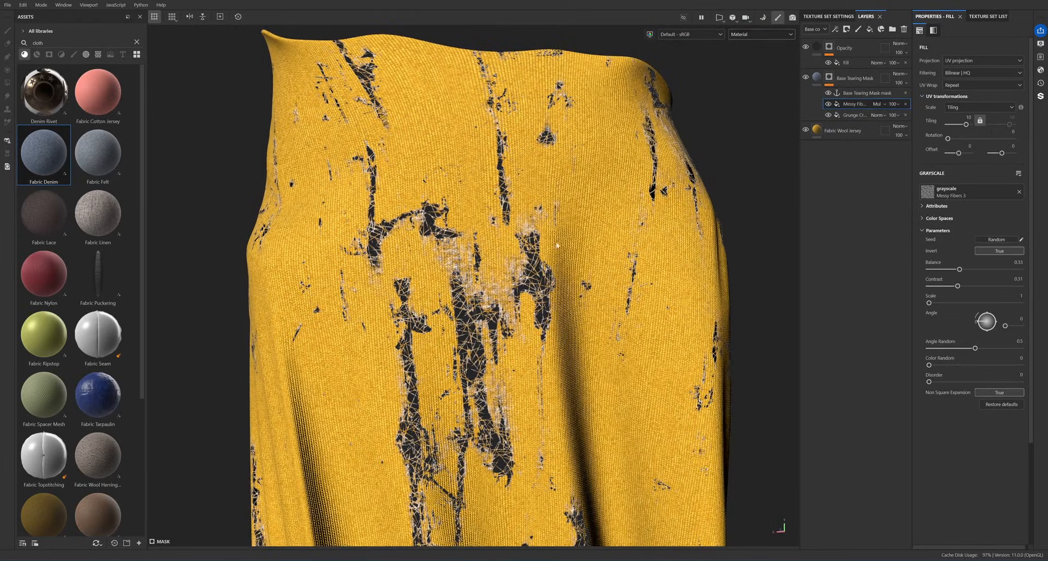
scroll(512, 272, "down", 2)
left_click_drag(512, 272, 476, 255, "alt")
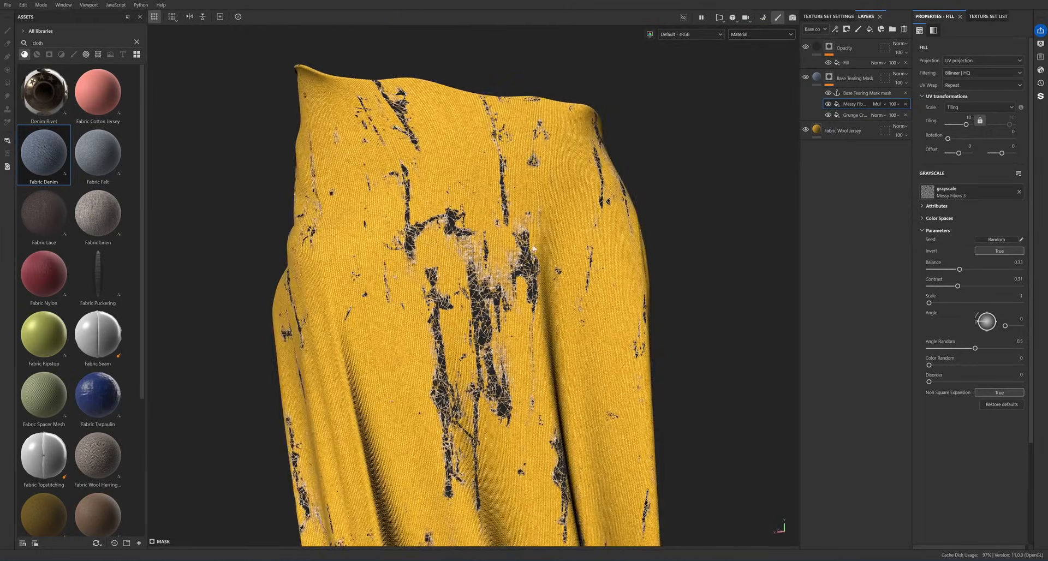
- Inspect the fiber-filled tears in the cloth's lower folds, then compare them with the upper tears under changed lighting
scroll(510, 295, "down", 4)
middle_click_drag(524, 328, 510, 201, "alt")
scroll(524, 382, "up", 4)
middle_click_drag(541, 404, 496, 230, "alt")
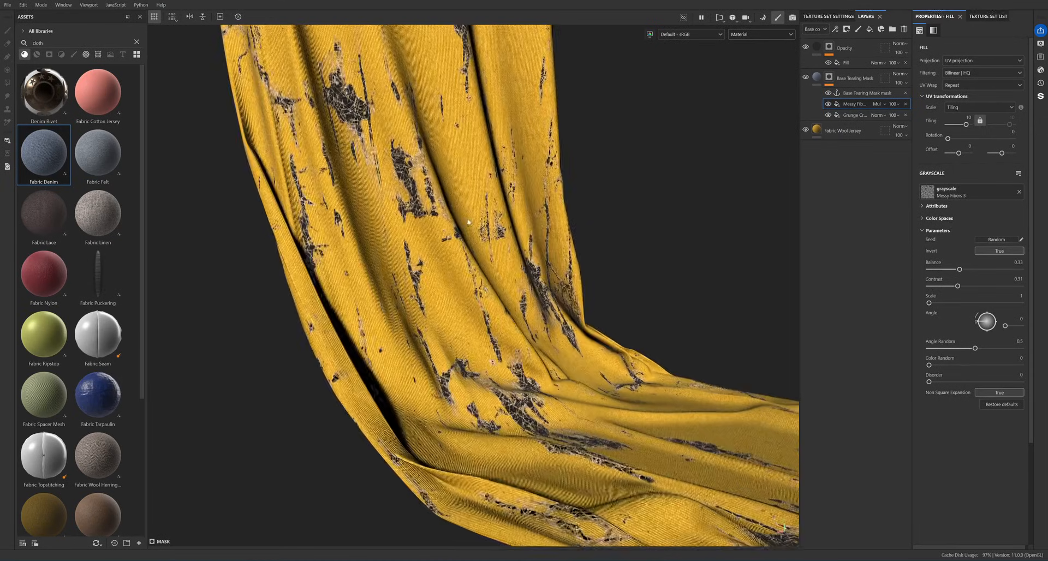
right_click_drag(447, 401, 512, 405, "shift")
left_click_drag(511, 405, 391, 356, "alt")
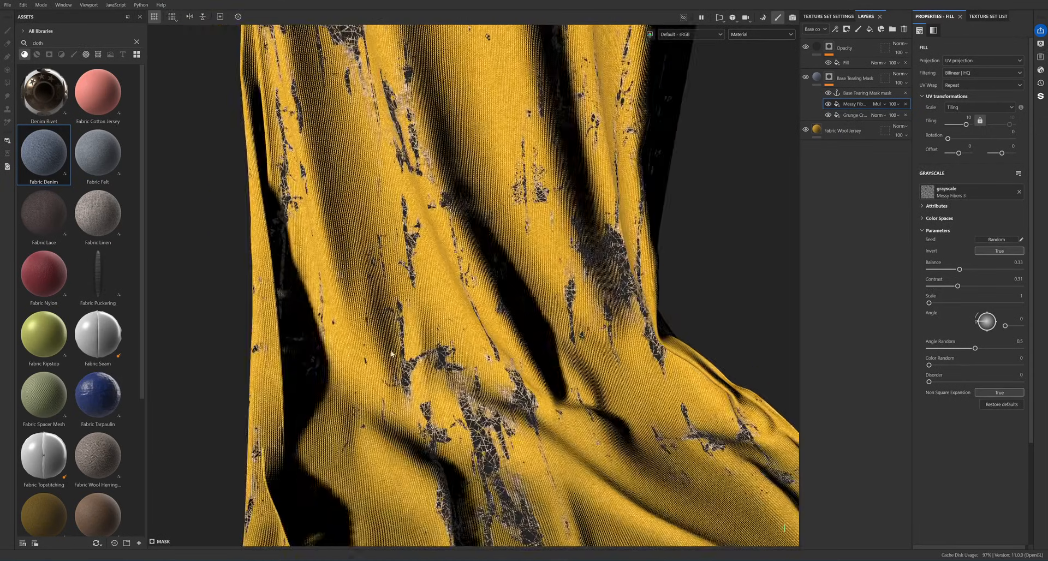
middle_click_drag(483, 77, 518, 469, "alt")
scroll(513, 349, "up", 2)
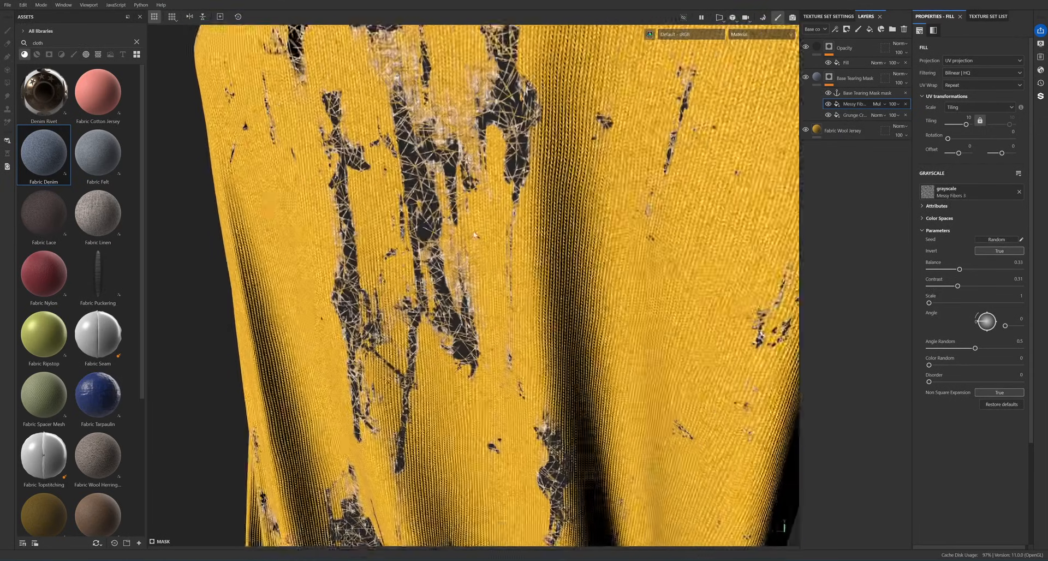
left_click_drag(436, 240, 496, 229, "alt")
middle_click_drag(491, 204, 512, 402, "alt")
left_click_drag(512, 403, 545, 394, "alt")
scroll(515, 196, "down", 3)
middle_click_drag(515, 195, 519, 210, "alt")
left_click_drag(519, 209, 498, 225, "alt")
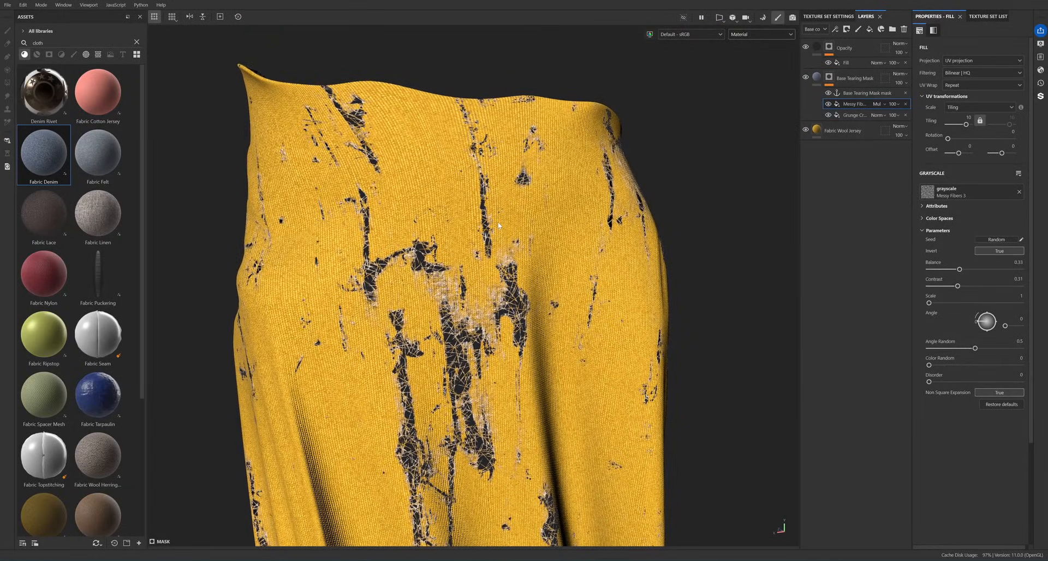
- Examine the fiber-filled tears on the upper cloth up close and from a distance at several angles
middle_click_drag(512, 228, 516, 197, "alt")
left_click_drag(516, 196, 484, 226, "alt")
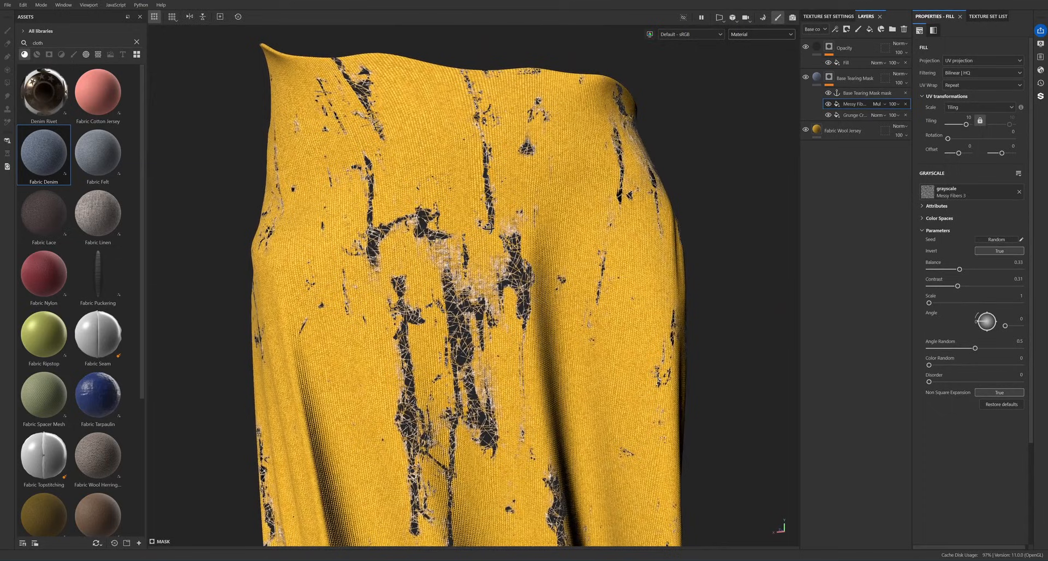
middle_click_drag(481, 349, 456, 307, "alt")
scroll(457, 307, "up", 4)
left_click_drag(539, 203, 516, 217, "alt")
scroll(515, 216, "up", 1)
scroll(525, 222, "up", 2)
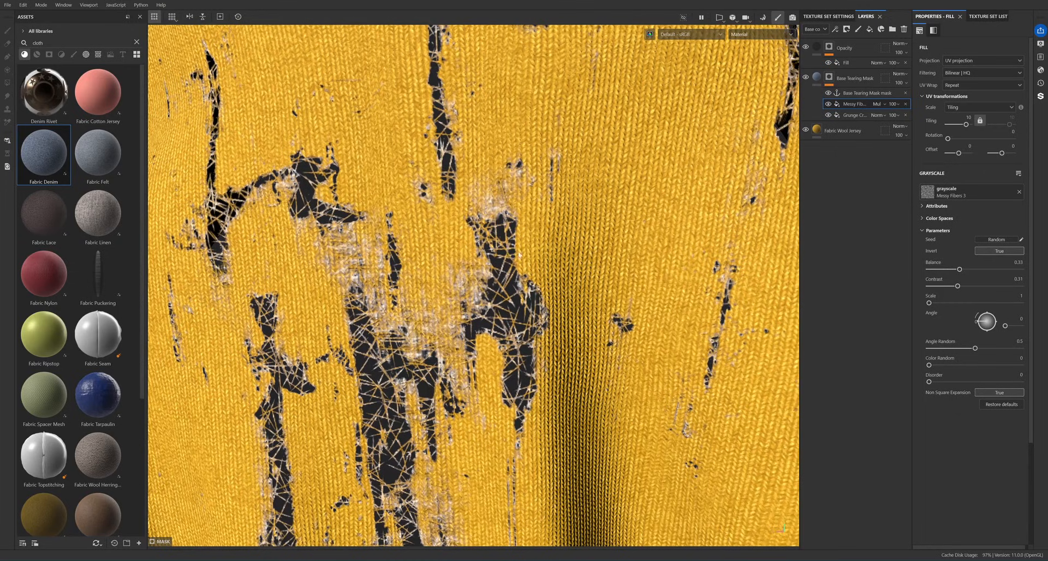
left_click_drag(518, 255, 500, 212, "alt")
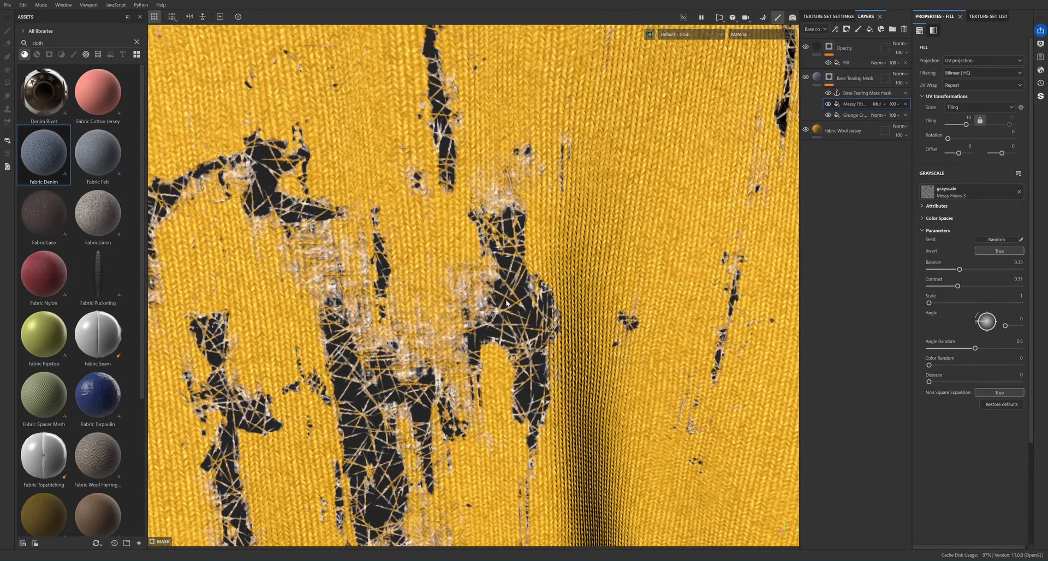
left_click_drag(507, 303, 509, 256, "alt")
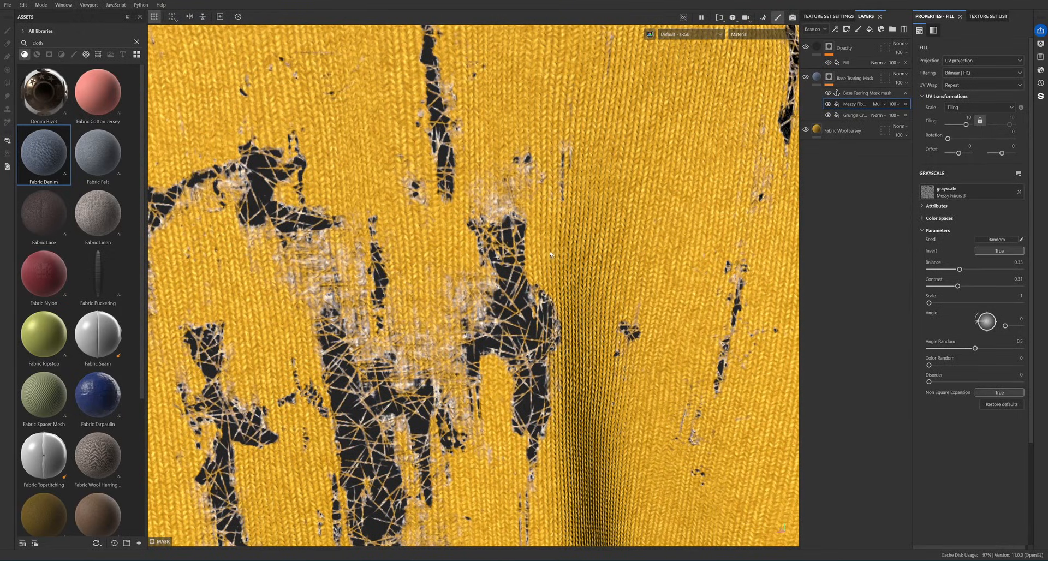
scroll(550, 254, "down", 3)
left_click_drag(550, 254, 473, 275, "alt")
scroll(532, 255, "down", 5)
middle_click_drag(474, 280, 481, 253, "alt")
left_click_drag(482, 254, 526, 286, "alt")
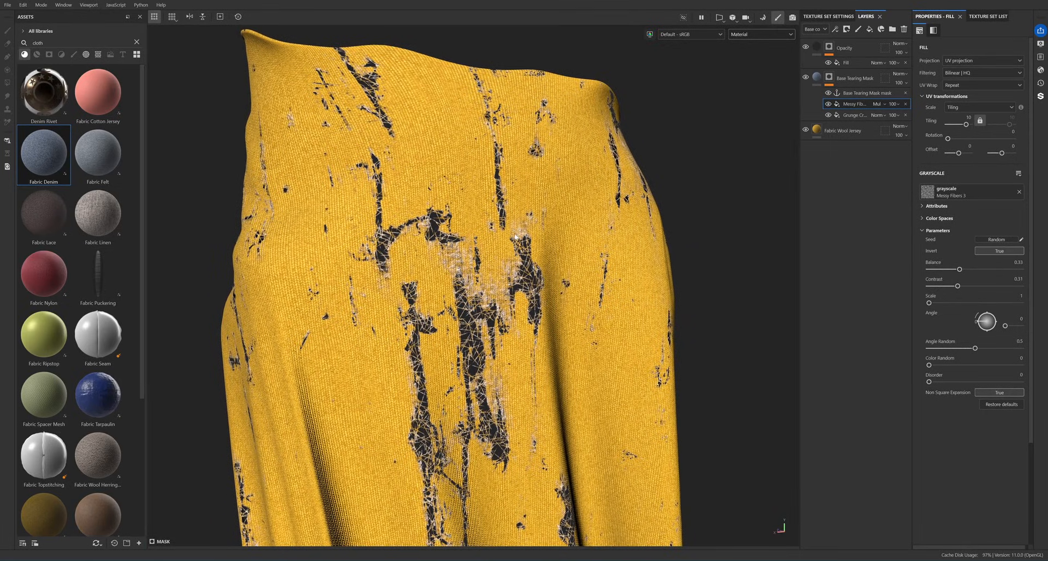
- Compare the cloth with the Base Tearing Mask layer hidden and shown, then inspect its mask anchor point
left_click(806, 78)
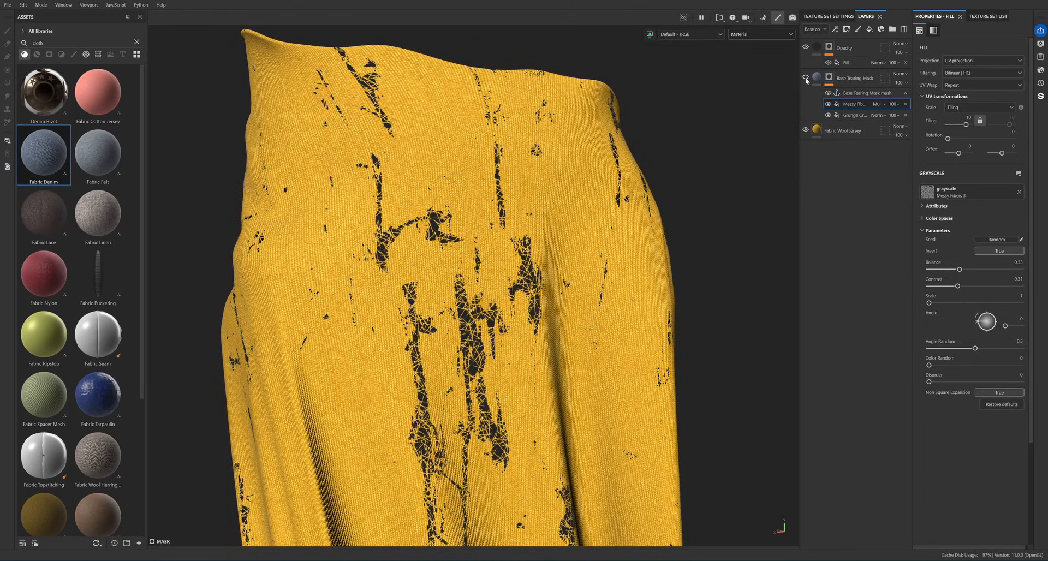
left_click(806, 78)
left_click(855, 77)
left_click(854, 92)
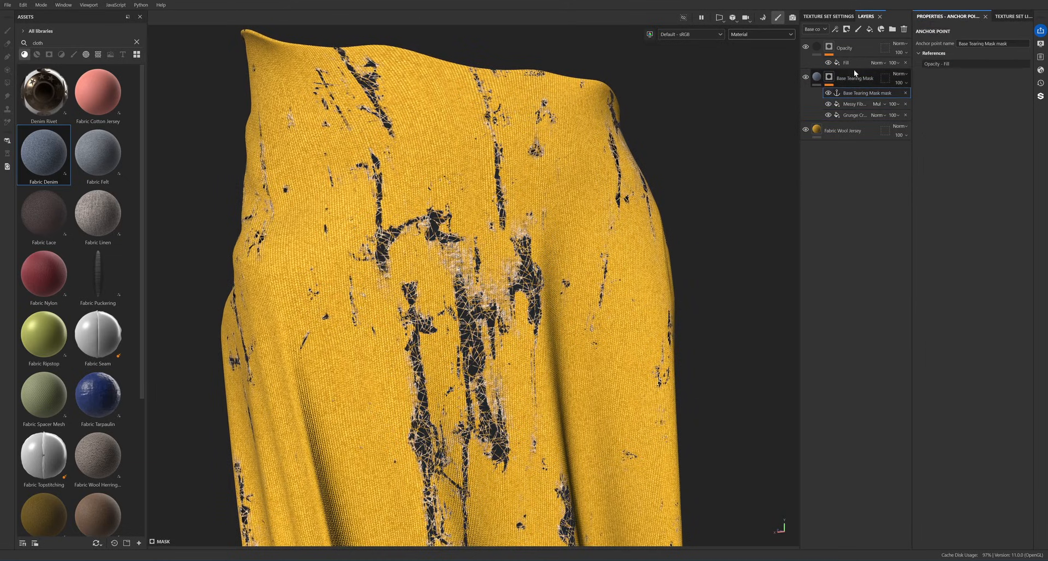
- Add a fill layer above the Opacity layer that affects only the height channel, with height 0.5
left_click(846, 51)
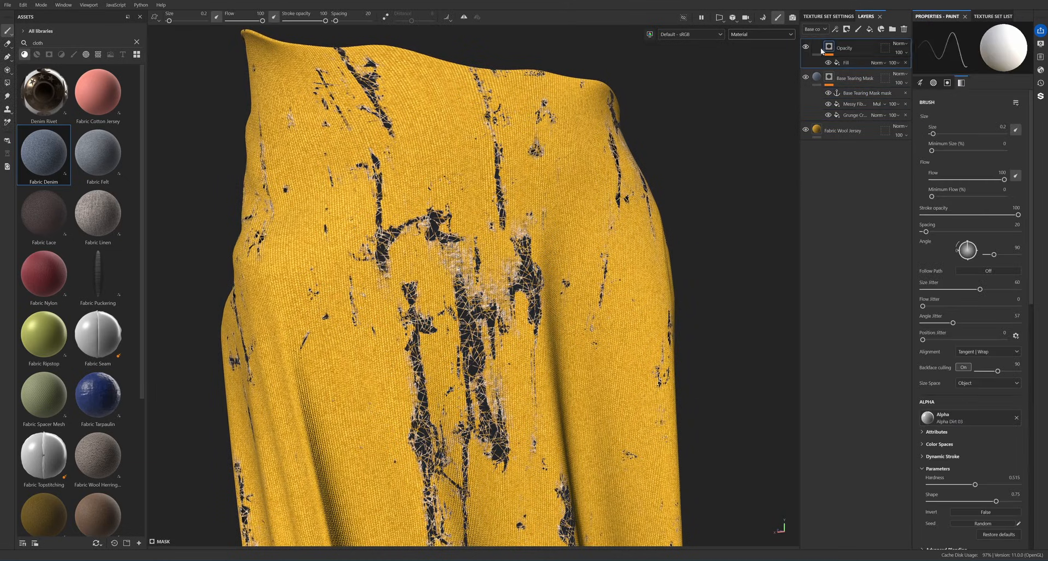
left_click(870, 30)
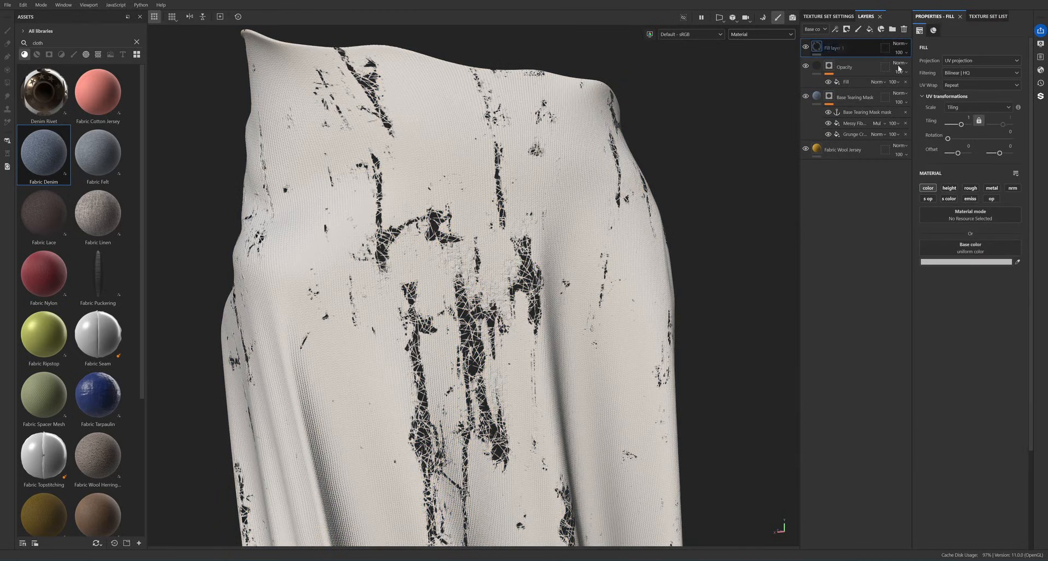
left_click(928, 189)
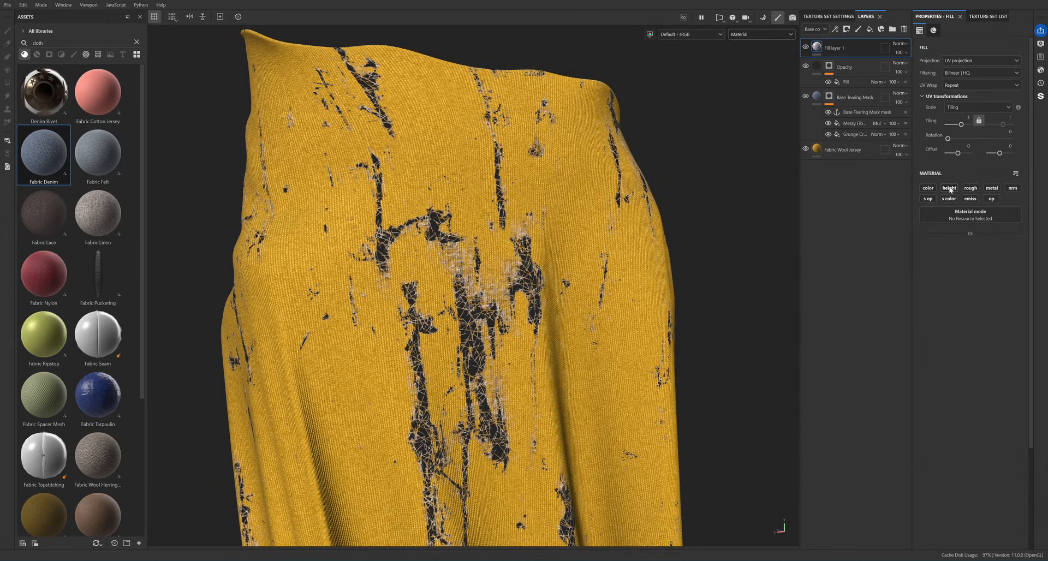
left_click(949, 188)
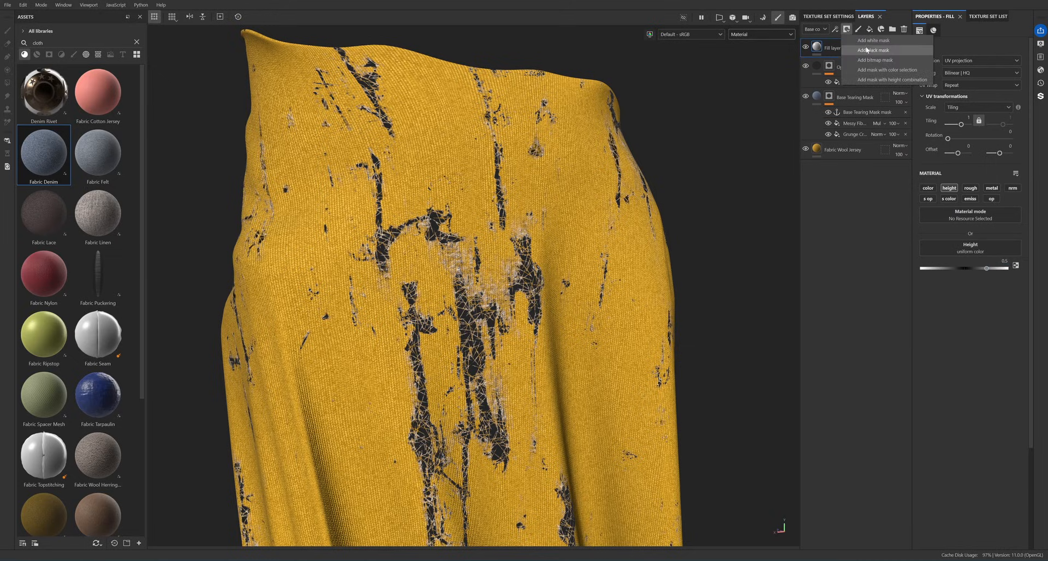
- Give the height fill layer a black mask containing a fill driven by the Base Tearing Mask mask anchor point
key("1")
left_click(835, 29)
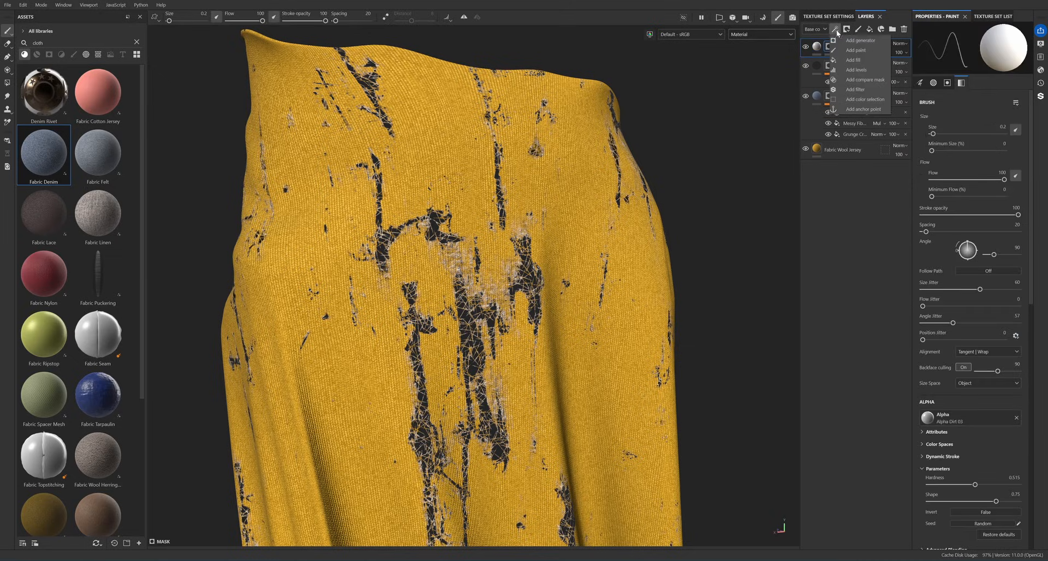
left_click(857, 60)
left_click(970, 190)
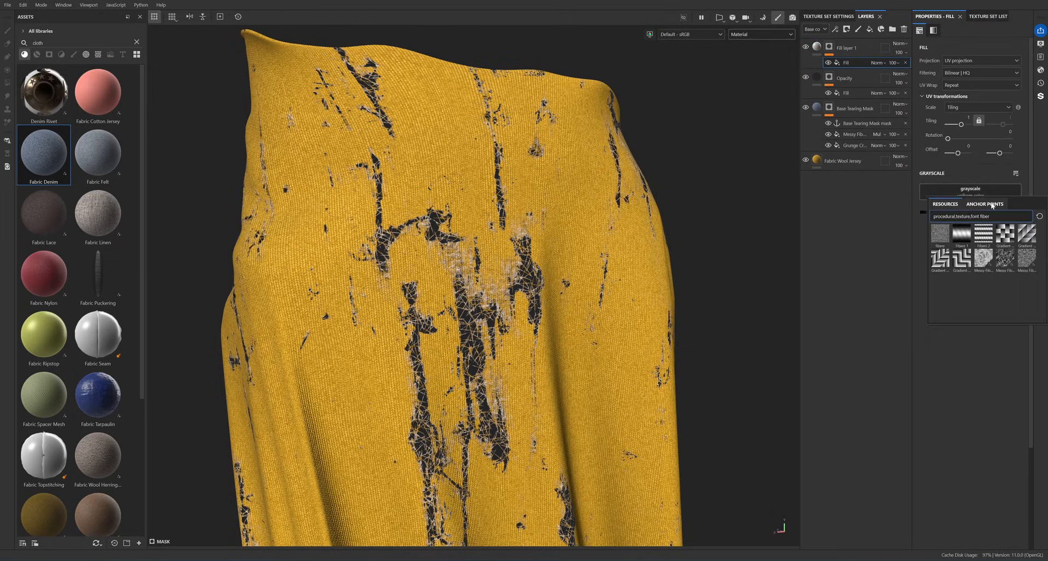
left_click(984, 204)
left_click(976, 219)
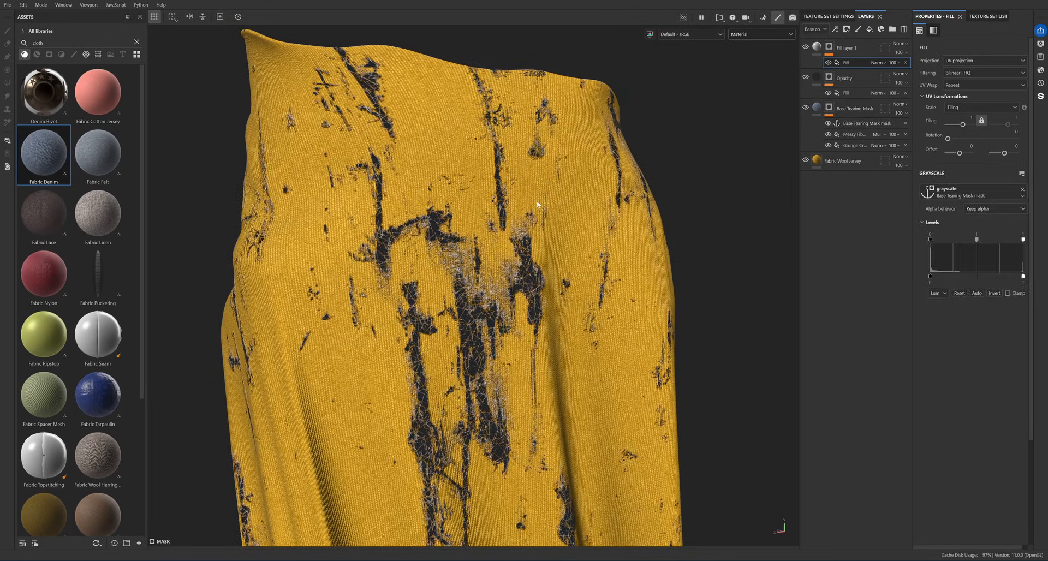
- Display the height layer's mask on the cloth to check the tear shapes
scroll(507, 191, "up", 3)
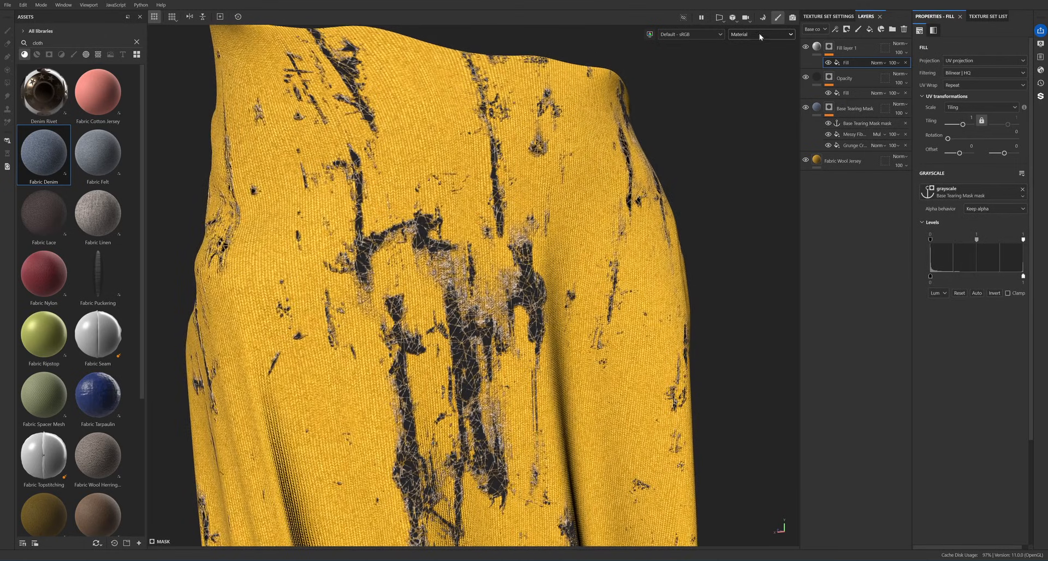
left_click(759, 36)
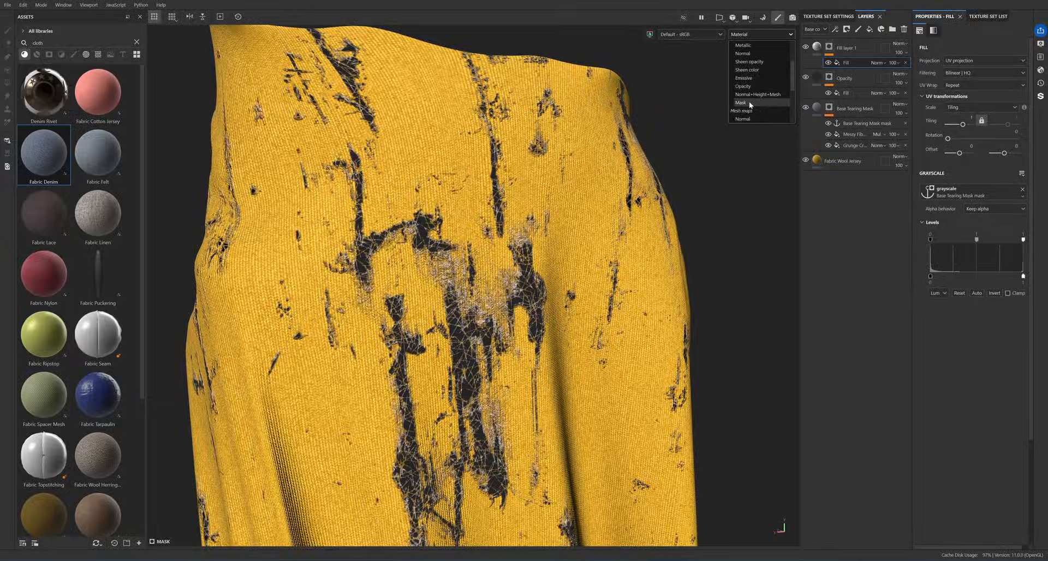
left_click(741, 103)
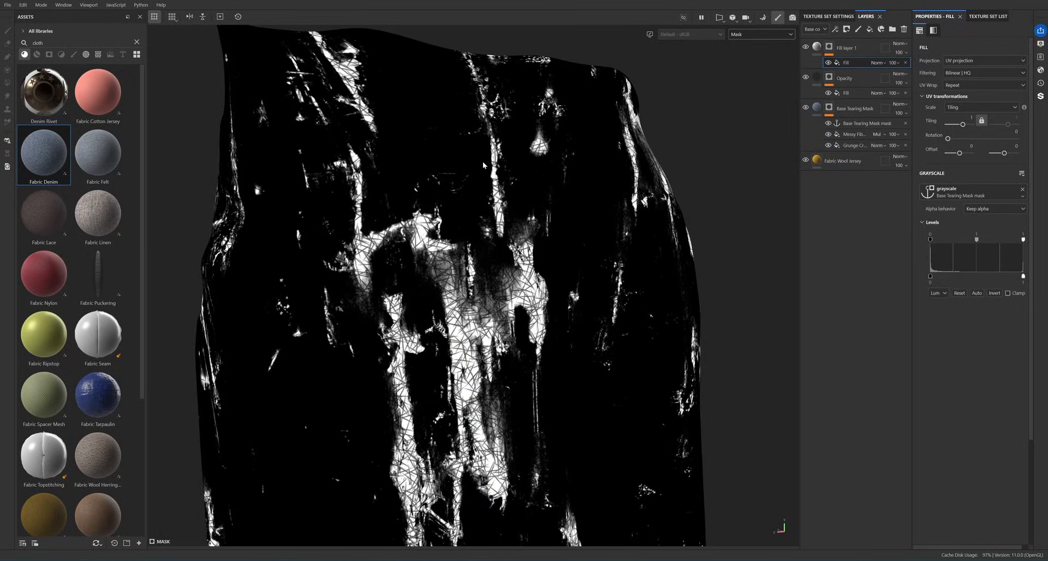
left_click_drag(483, 166, 484, 171, "alt")
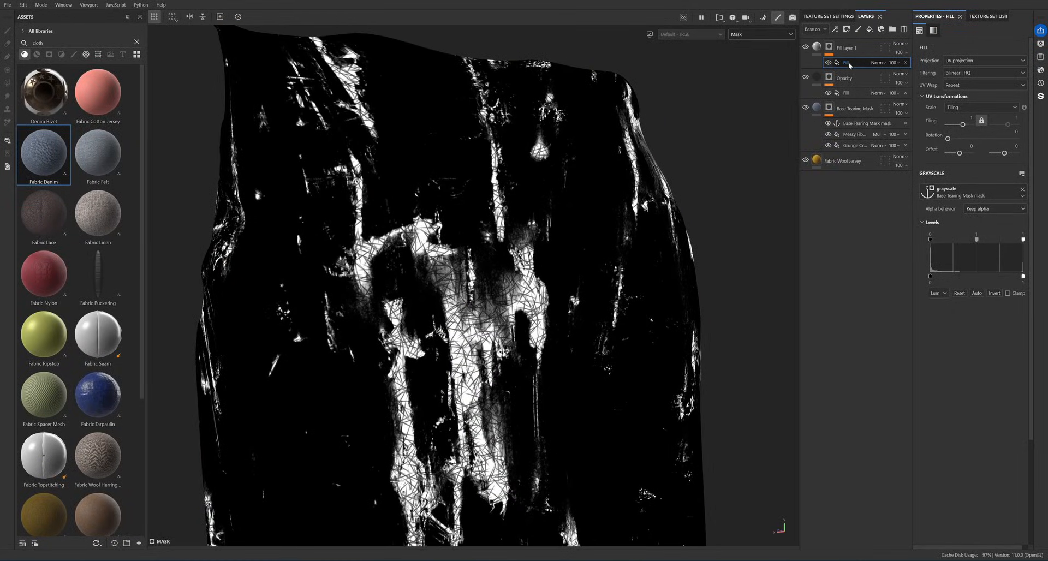
- Add a Blur filter above the anchored fill in the height layer's mask and set its intensity to 1
left_click(835, 29)
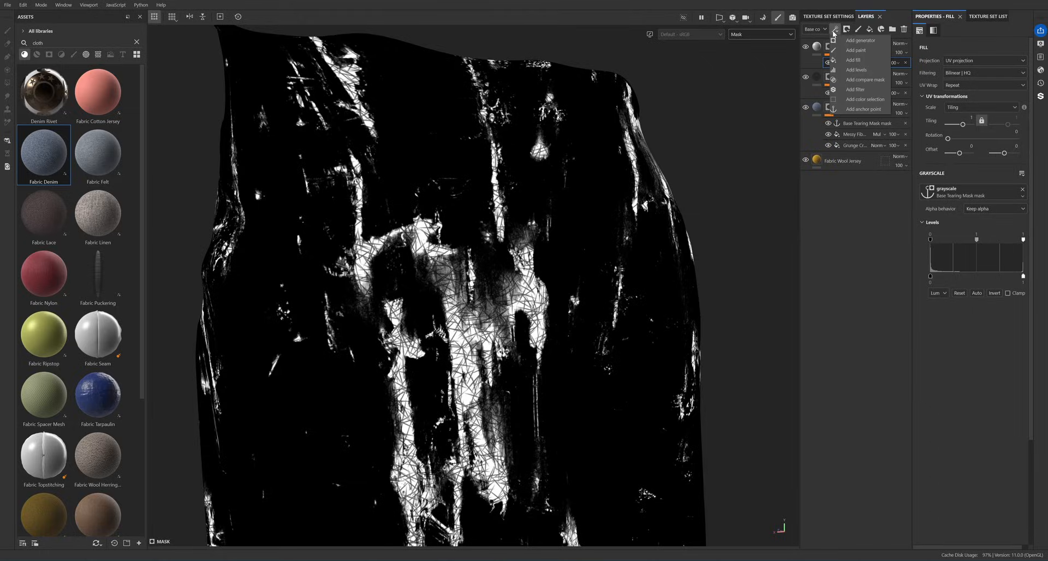
left_click(859, 91)
left_click(975, 49)
type("blu")
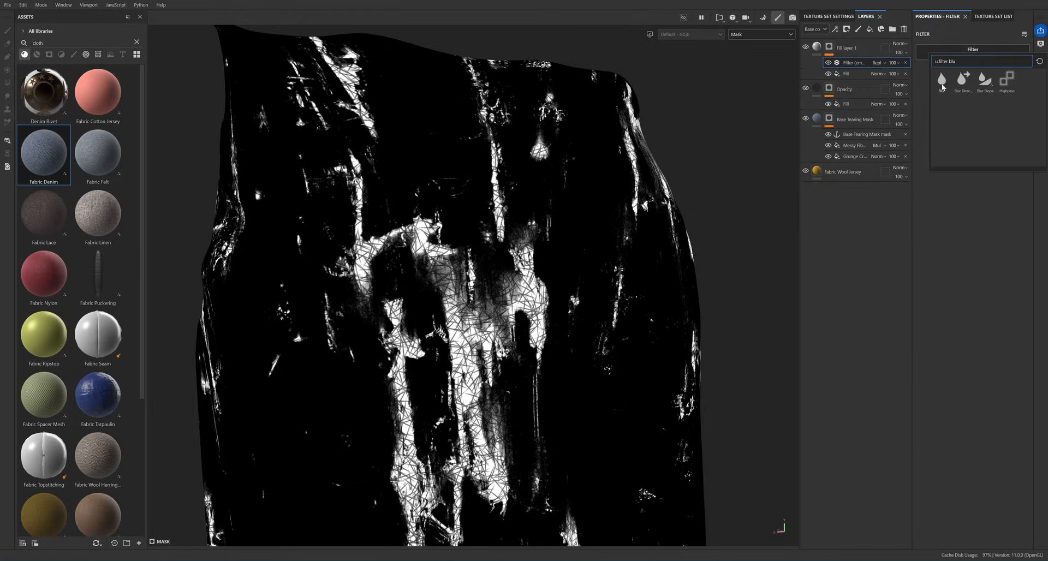
left_click(941, 81)
left_click_drag(524, 224, 588, 196, "alt")
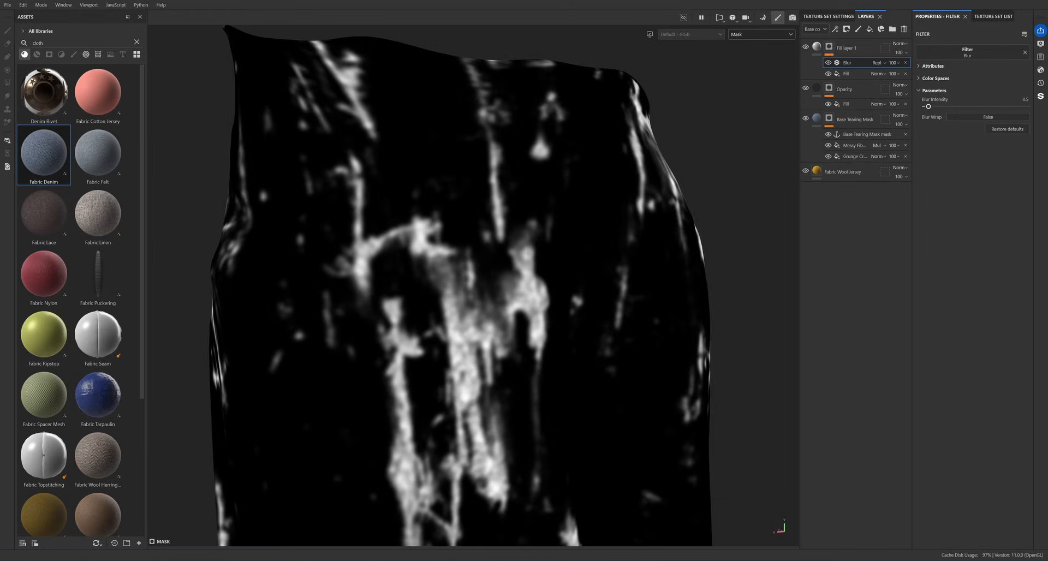
key("Return")
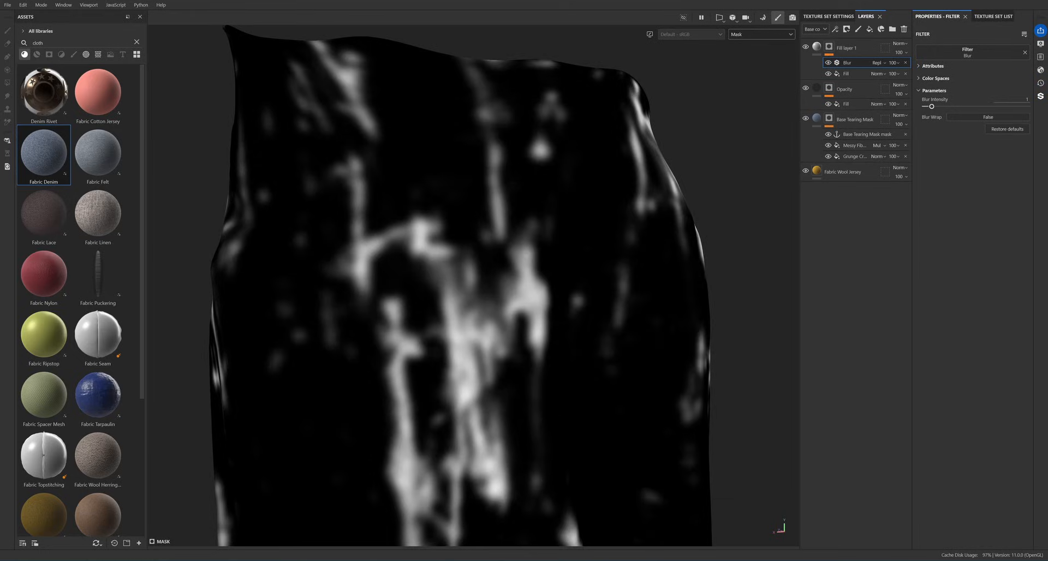
- Duplicate the anchored mask fill, place the copy above the Blur filter, and set its blending mode to Subtract
left_click(848, 76)
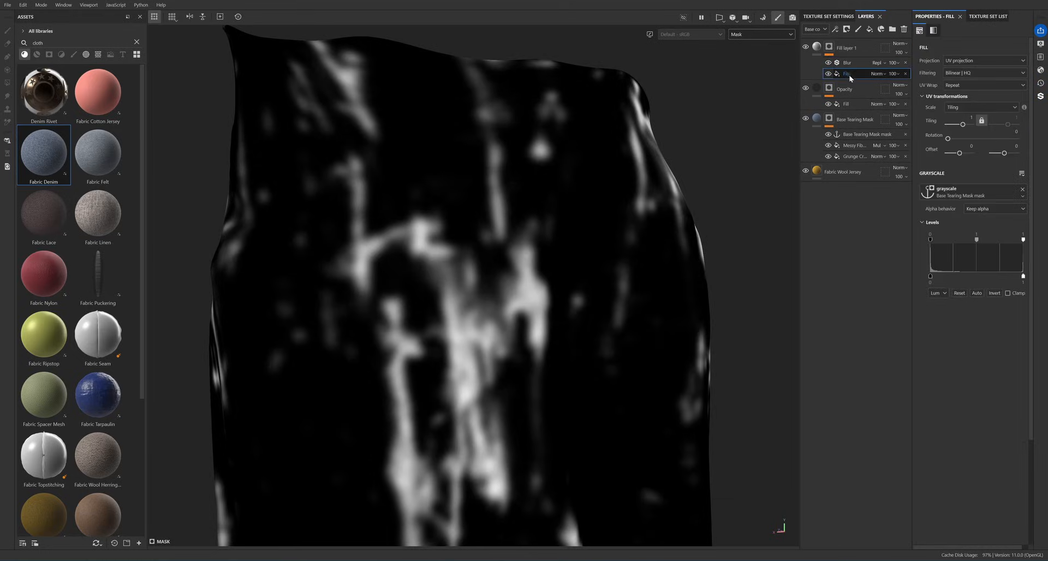
key("ctrl+d")
left_click_drag(849, 74, 851, 63)
left_click(878, 63)
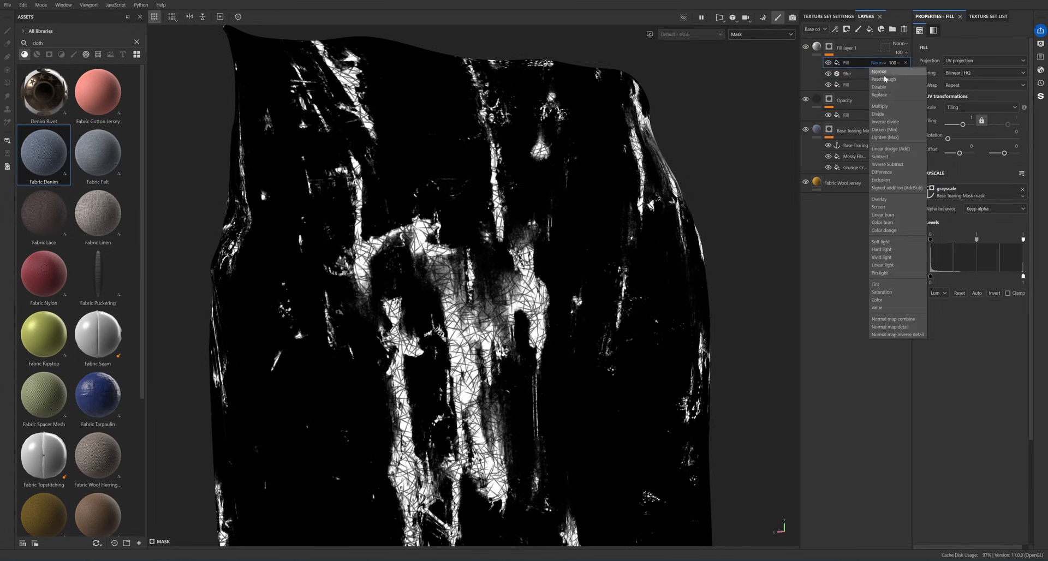
left_click(884, 157)
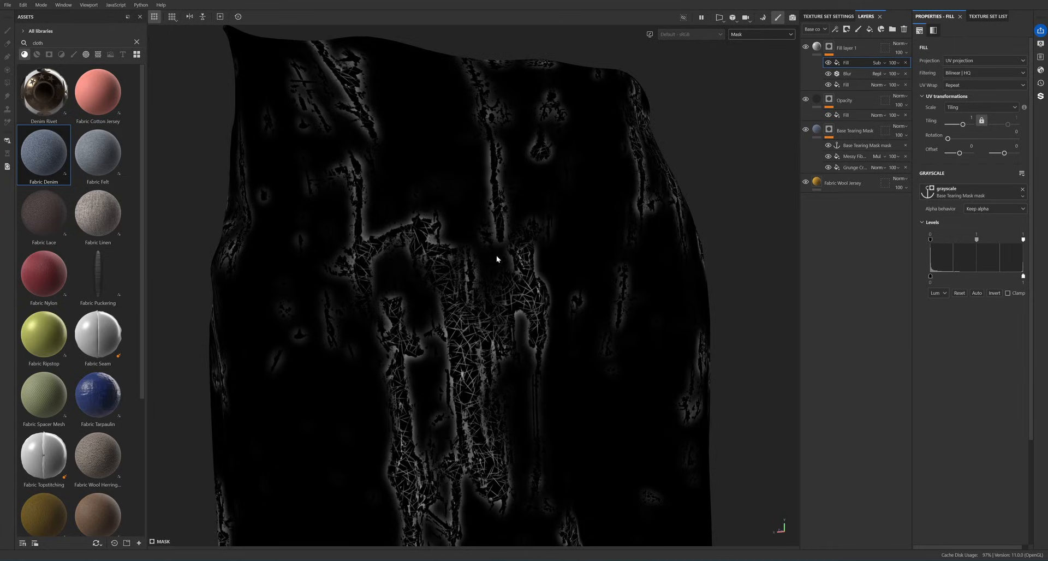
- Set the Blur filter's intensity to 0.5 and check the tear outlines in the mask
scroll(482, 217, "up", 4)
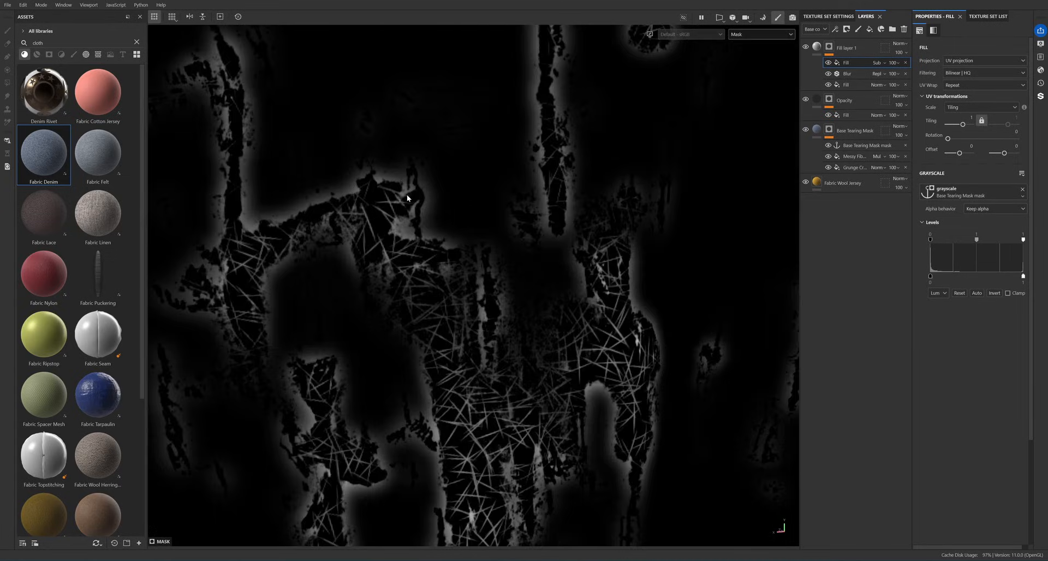
left_click(849, 74)
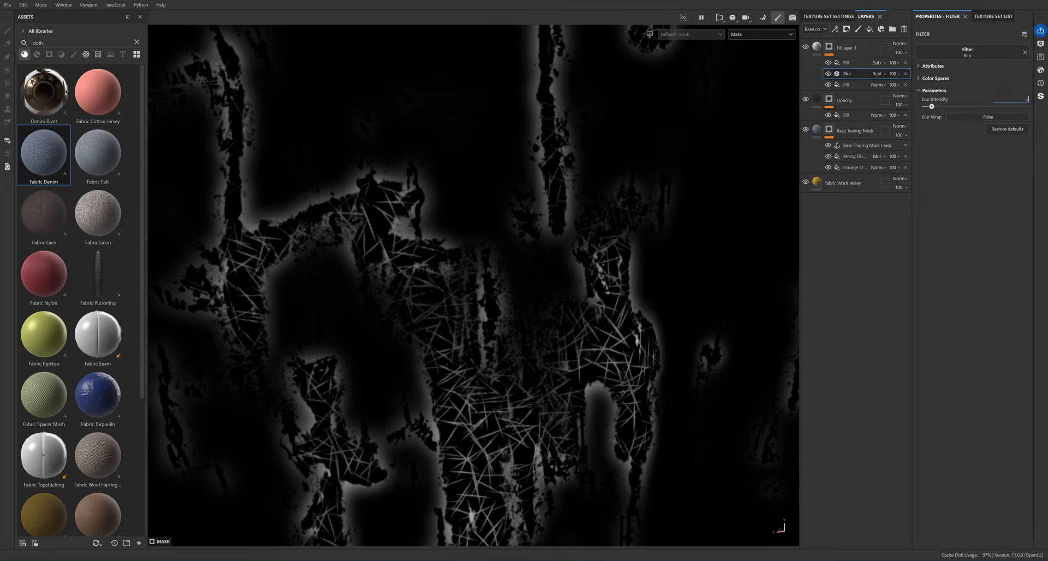
type("0.5")
key("Return")
scroll(533, 221, "down", 5)
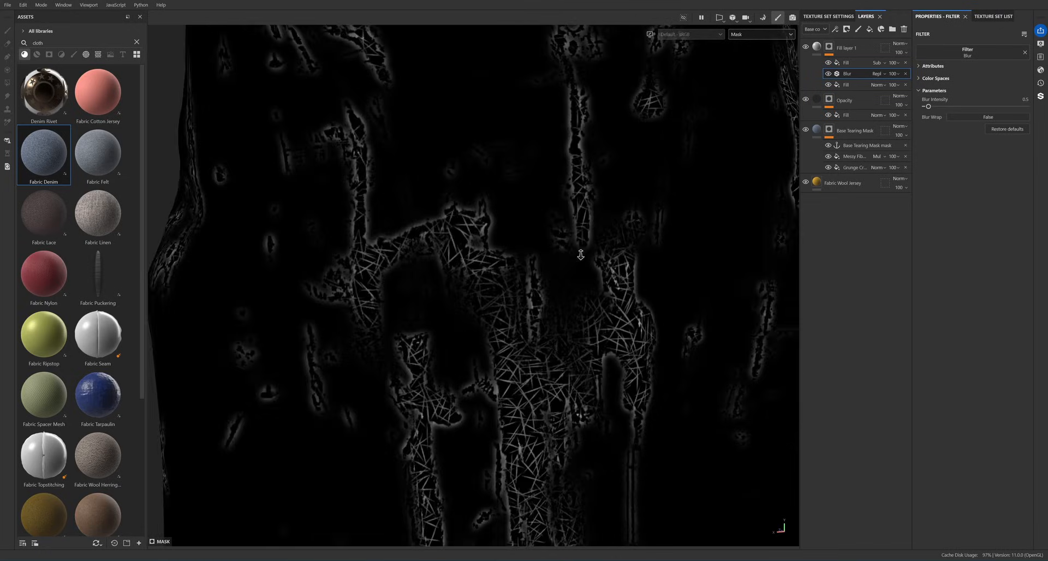
middle_click_drag(527, 218, 519, 216)
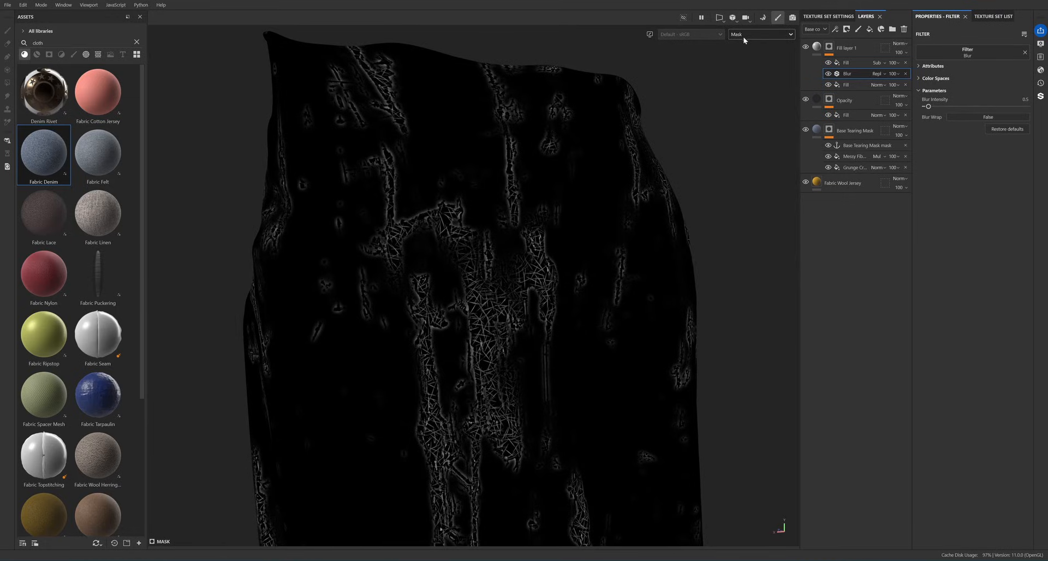
- Return to the material display and compare the tear edges with the height fill layer hidden and shown
key("m")
scroll(451, 223, "up", 2)
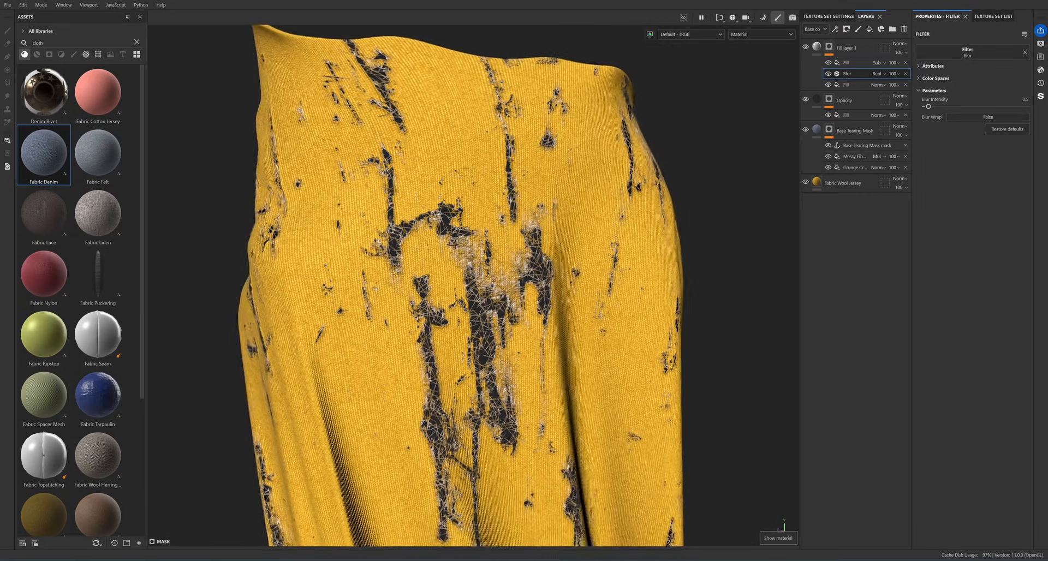
scroll(451, 223, "up", 1)
left_click(807, 47)
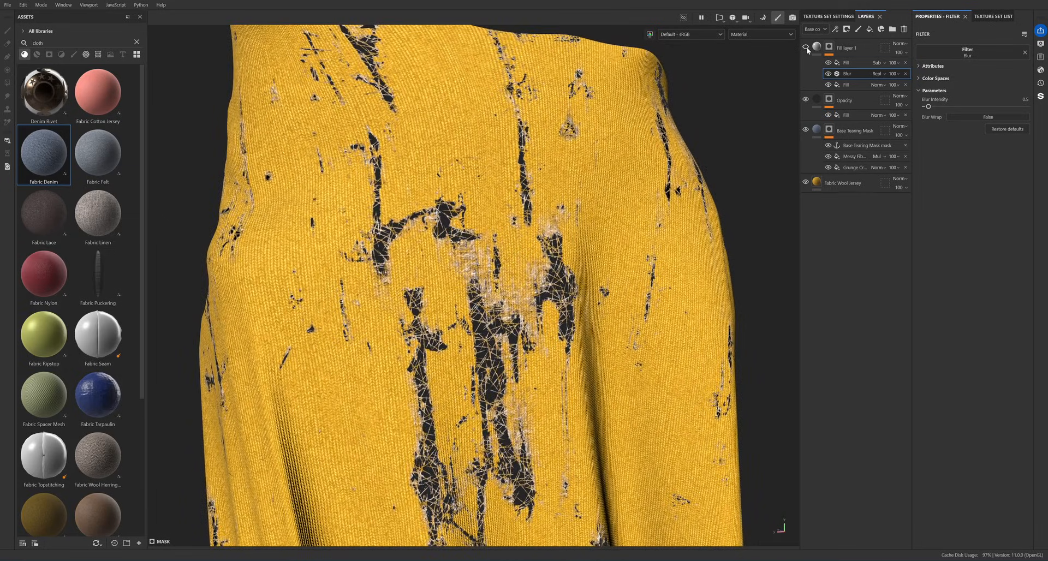
left_click(807, 48)
left_click(807, 48)
left_click(807, 47)
- Set the Blur filter's intensity to 1 and check the raised tear edges on the cloth
middle_click_drag(476, 151, 482, 180, "alt")
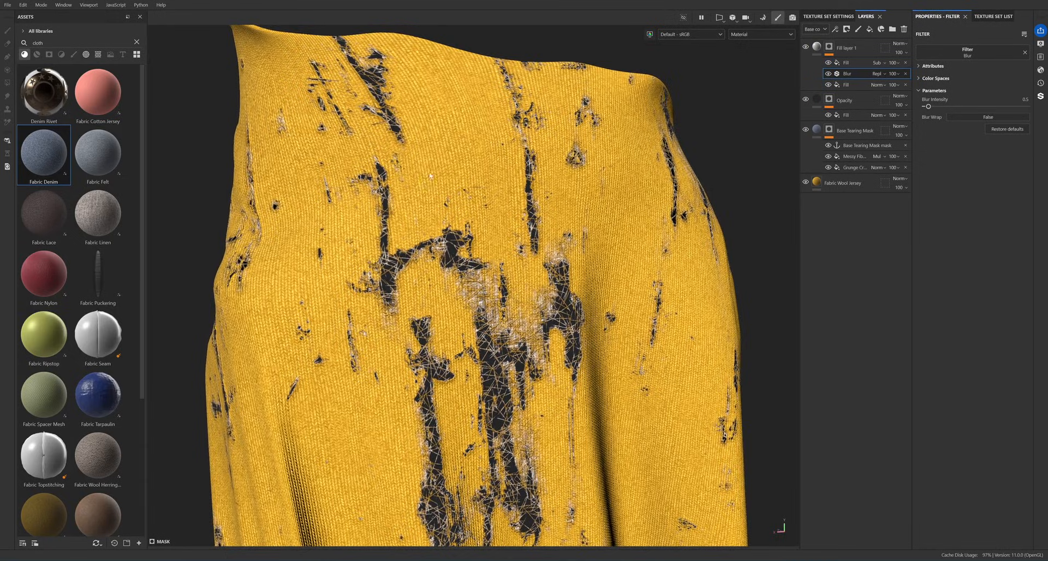
left_click_drag(482, 180, 465, 181, "alt")
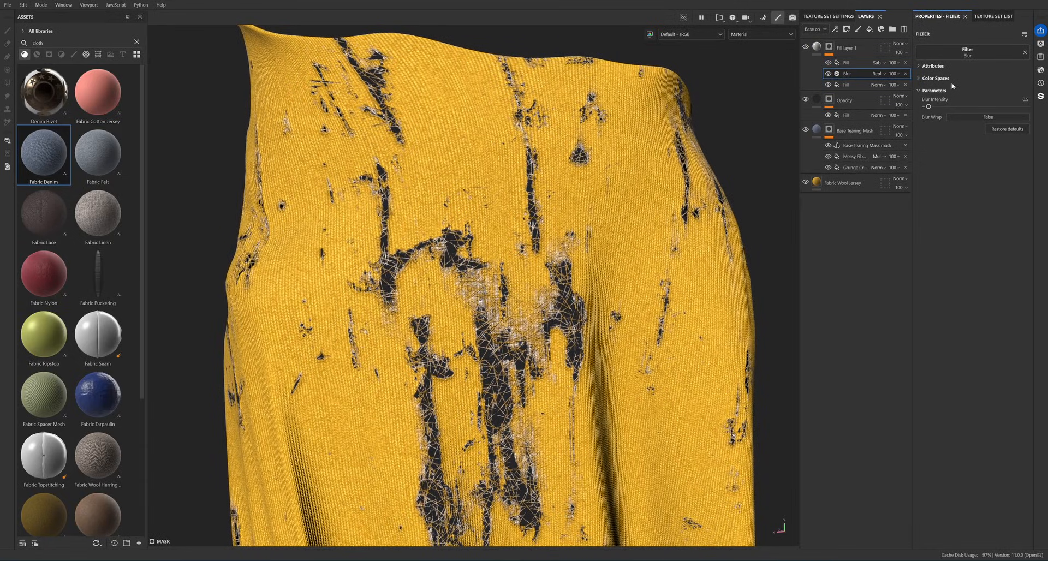
key("Return")
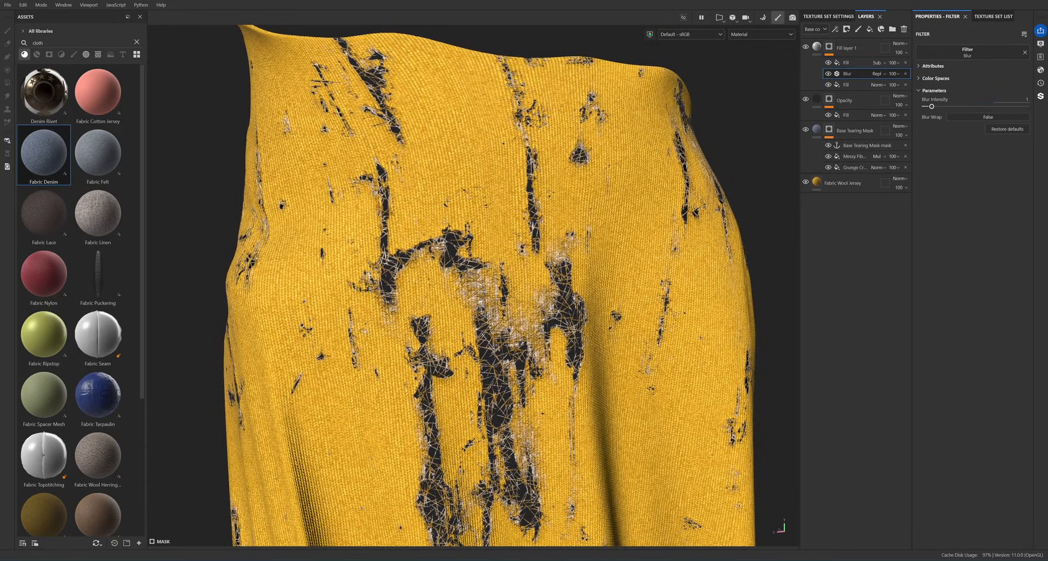
left_click_drag(477, 238, 493, 221, "alt")
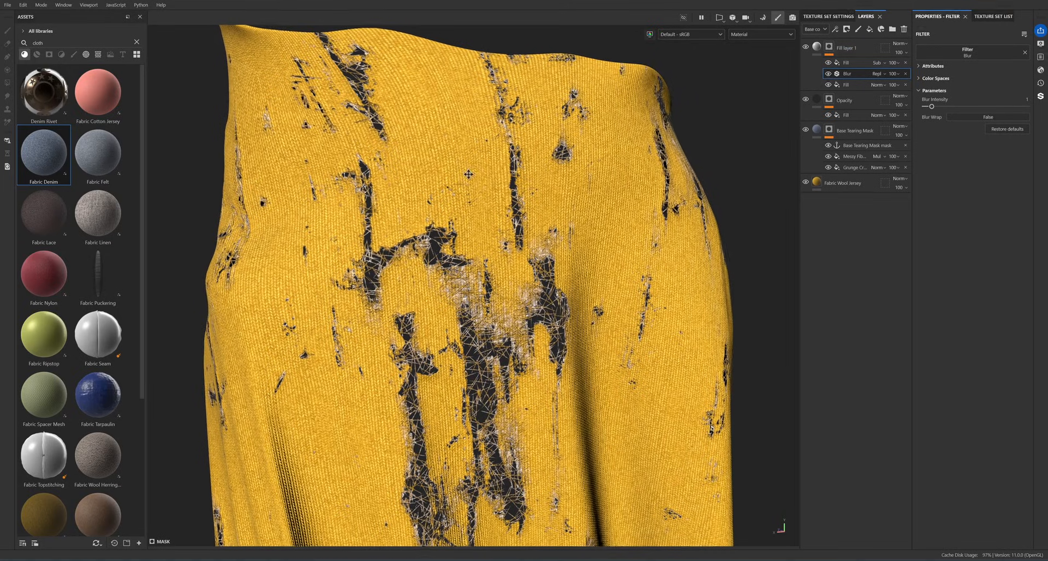
- Add a fill above the Subtract fill in the height layer's mask and assign the Clouds 3 texture to it
left_click_drag(495, 237, 459, 245, "alt")
right_click_drag(460, 245, 565, 208, "shift")
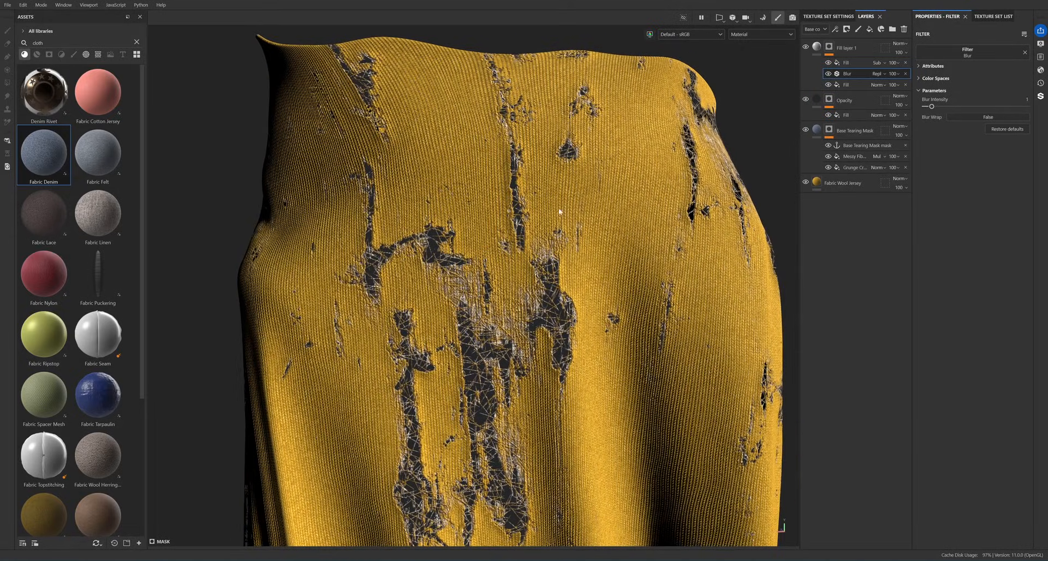
left_click(849, 64)
left_click(837, 28)
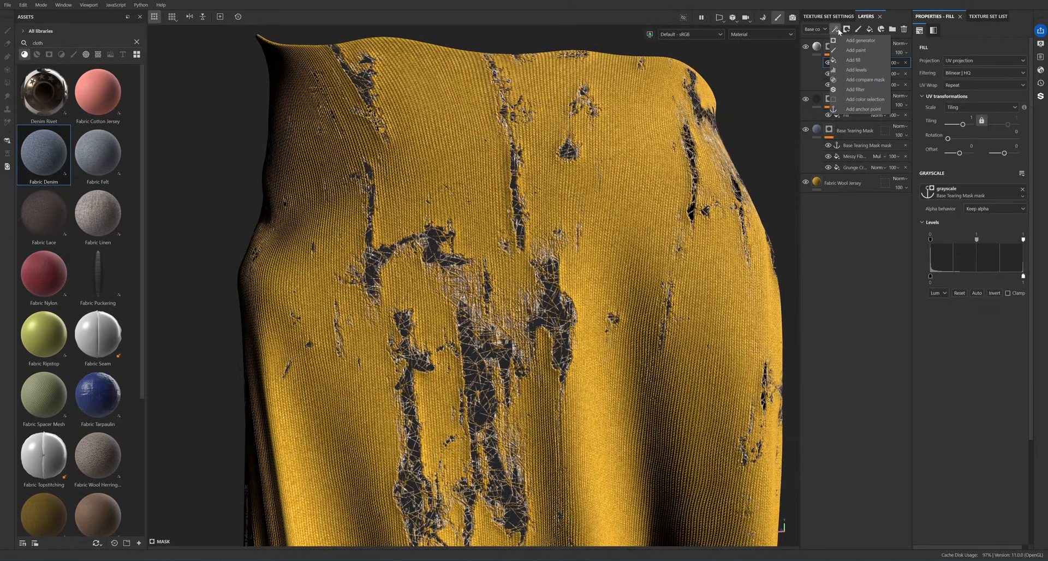
left_click(860, 59)
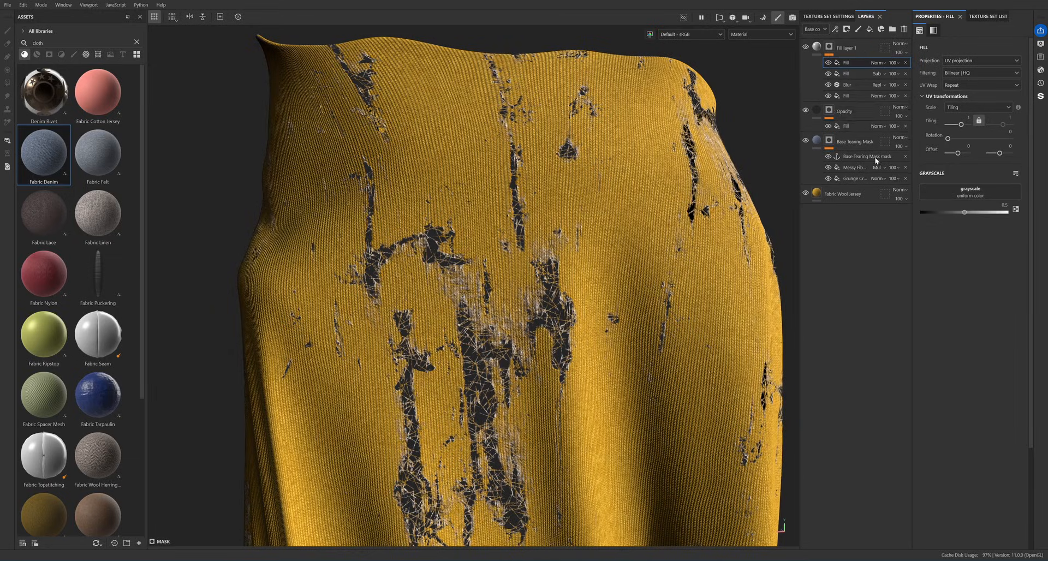
left_click(964, 194)
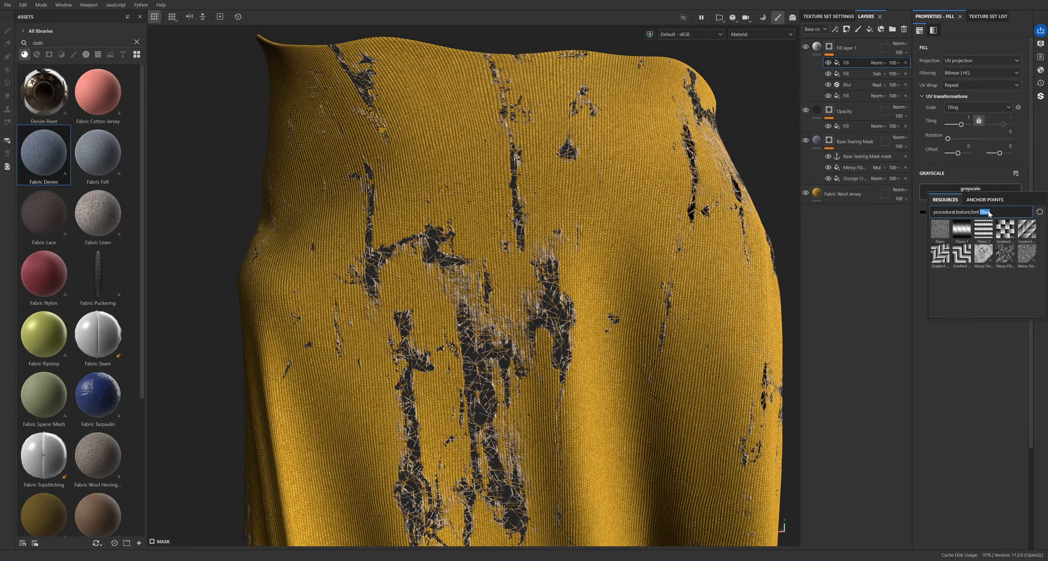
type("clou")
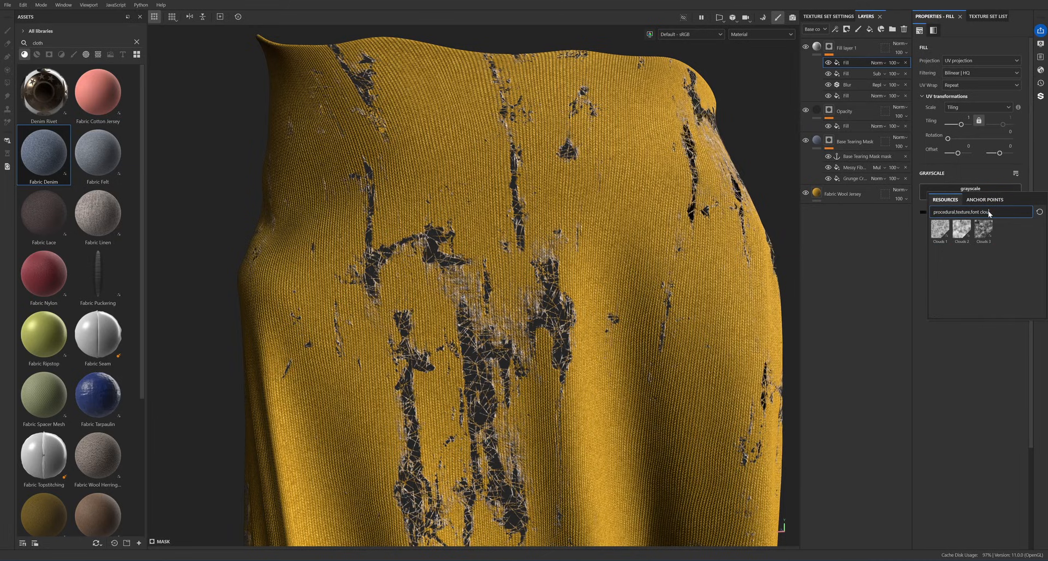
left_click(983, 228)
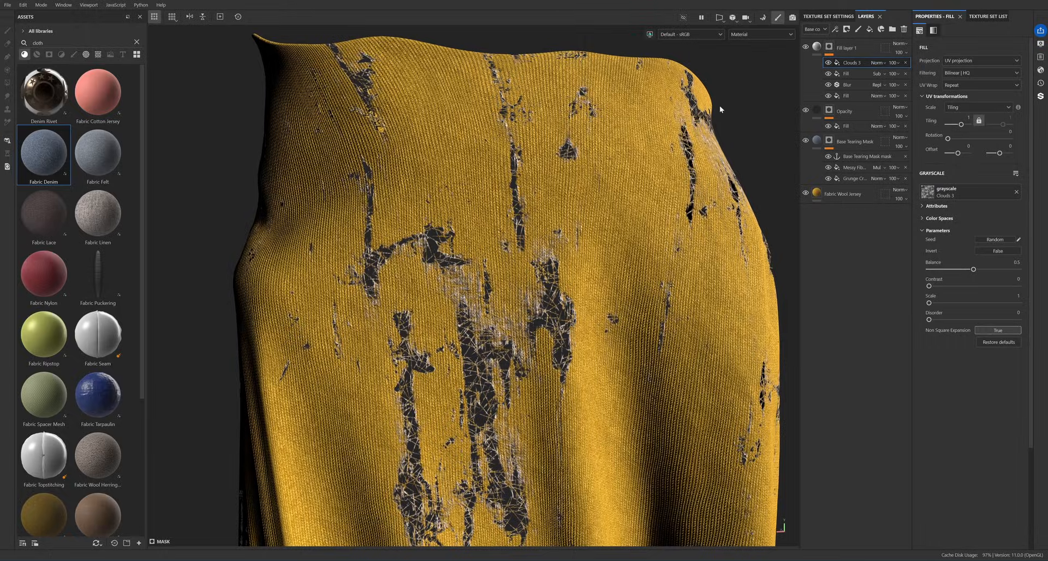
- Switch to the mask display and compare the tear outlines with the Clouds 3 fill hidden and shown
left_click(761, 35)
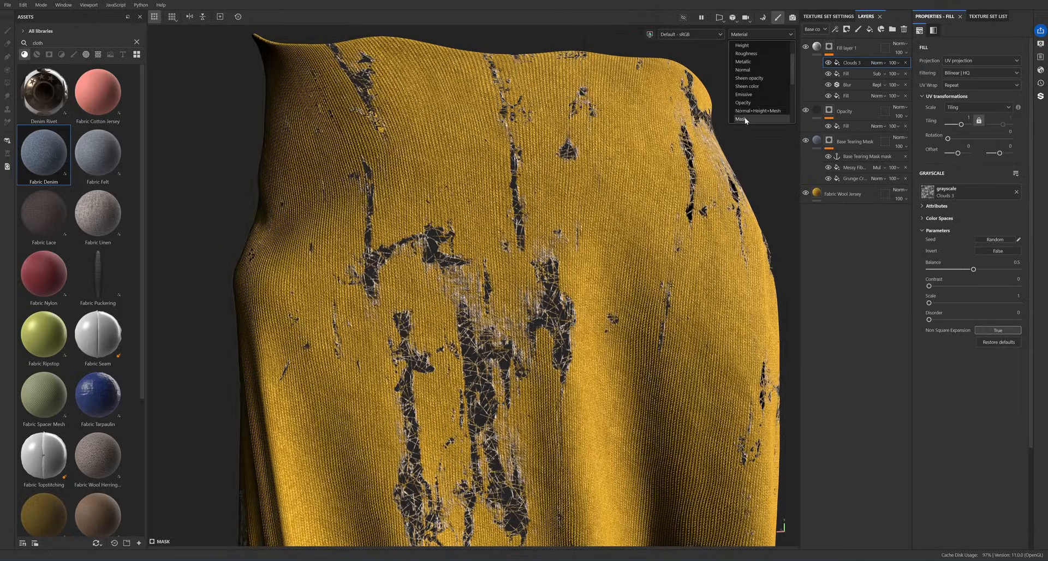
left_click(744, 118)
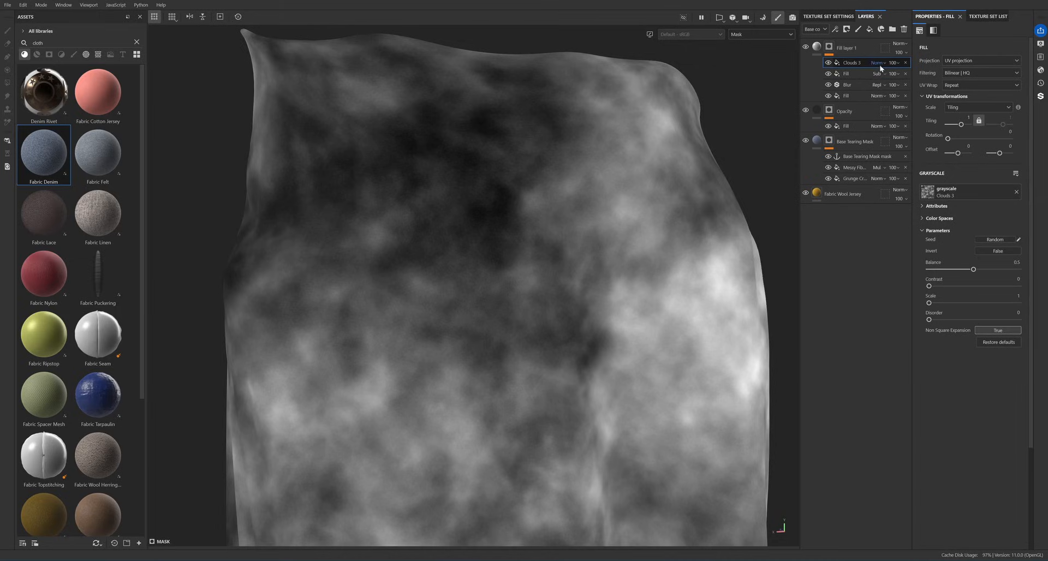
left_click(828, 62)
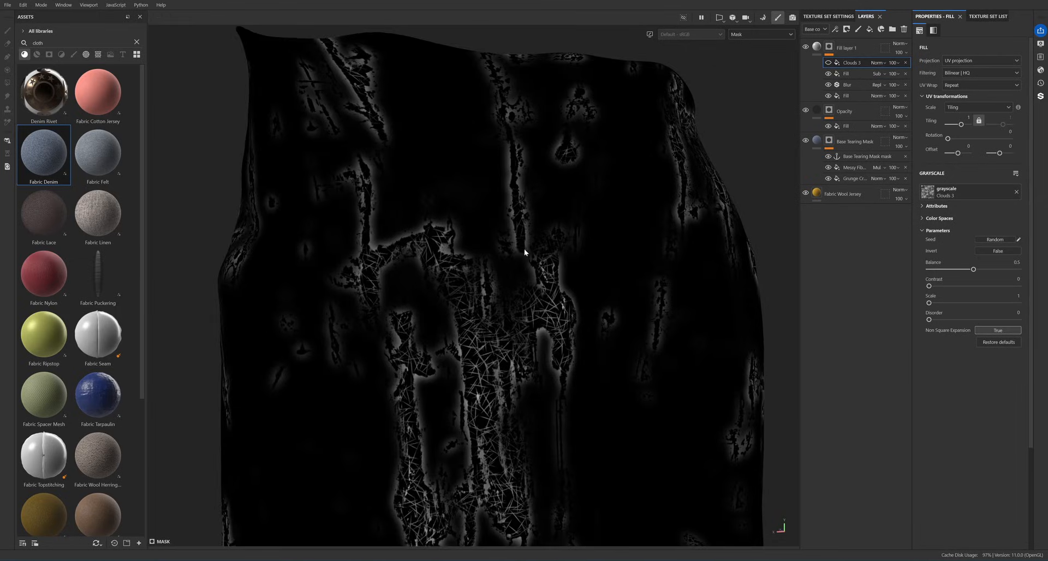
middle_click_drag(525, 250, 512, 228)
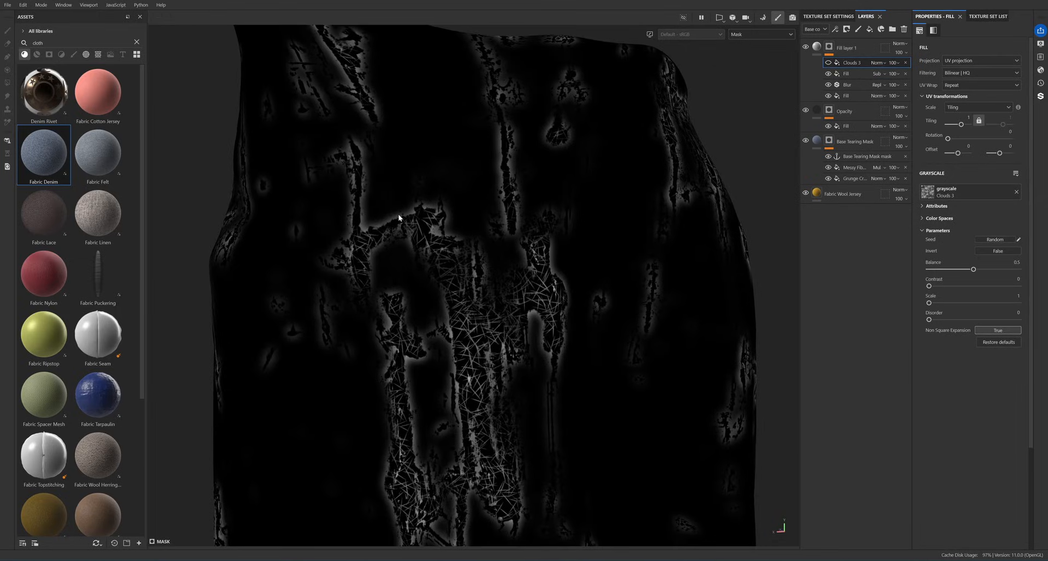
left_click(828, 62)
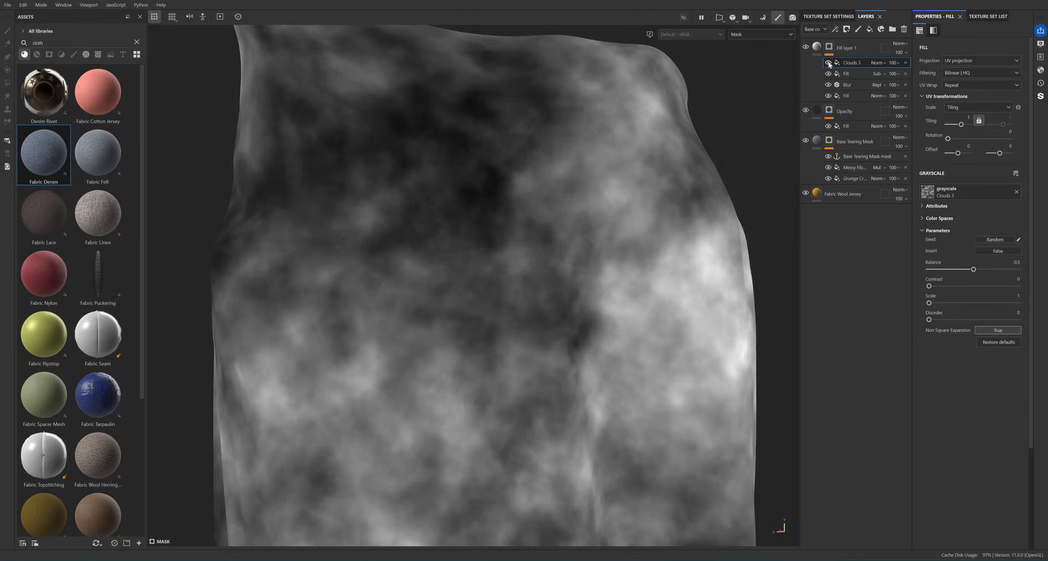
- Set the Clouds 3 fill's contrast to 0.55 and tiling to 5, and blend it with Multiply
left_click_drag(930, 286, 978, 286)
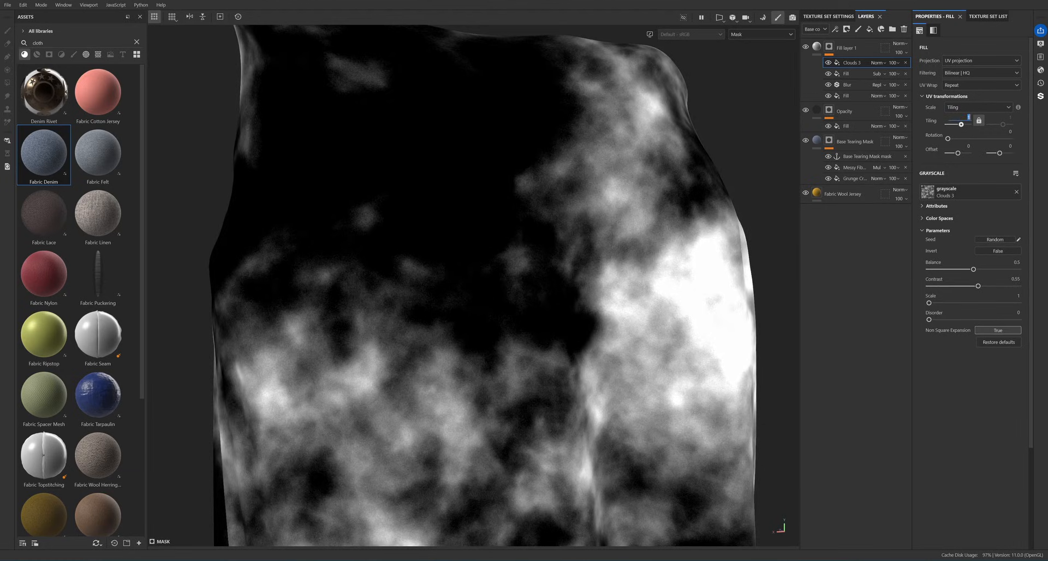
key("Return")
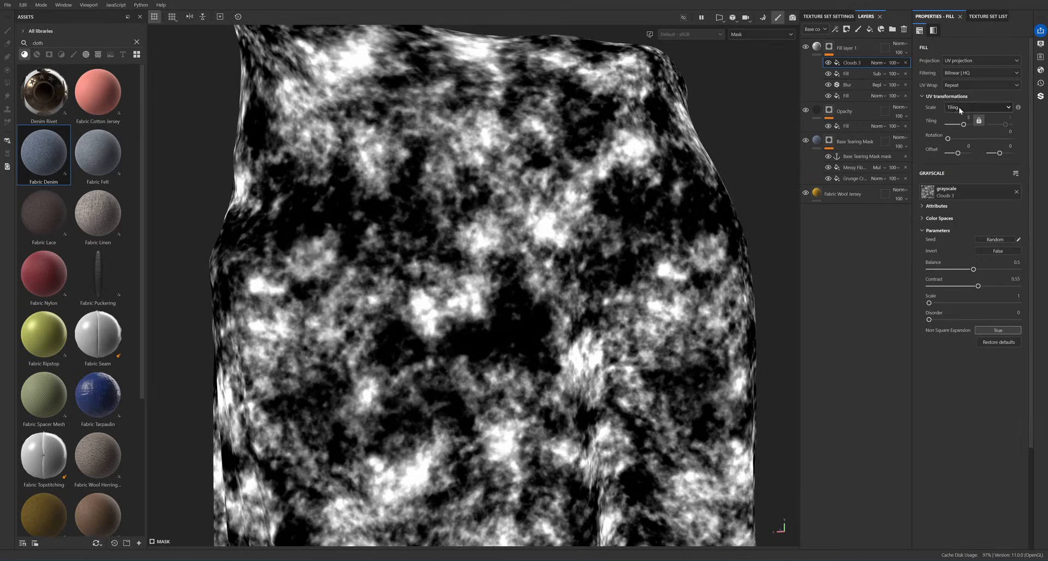
left_click(877, 63)
left_click(880, 107)
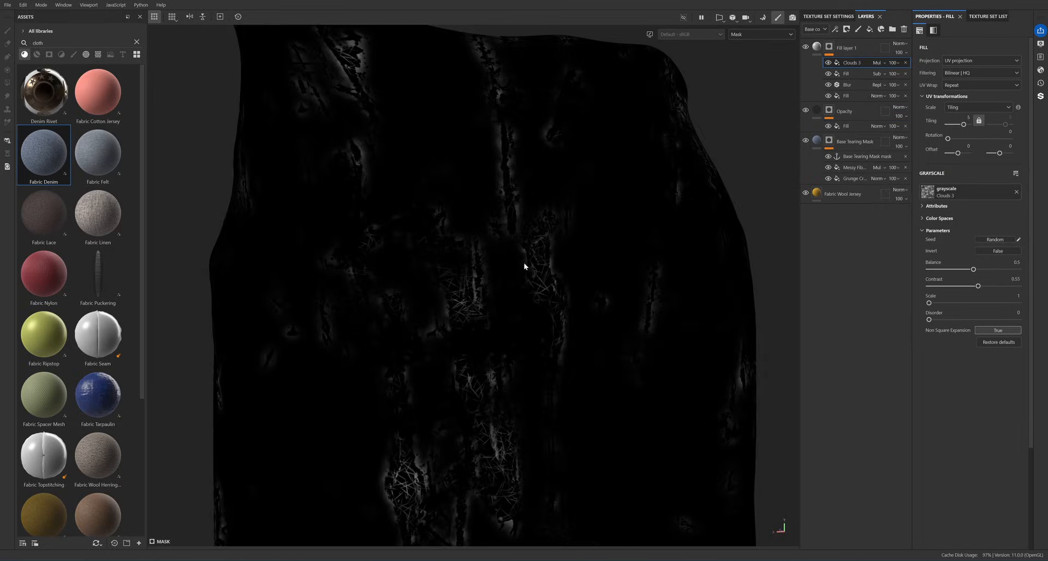
- Compare the mask's tear outlines with the Clouds 3 fill hidden and shown, and inspect the mask across the cloth
scroll(524, 263, "up", 1)
left_click(827, 63)
left_click(827, 63)
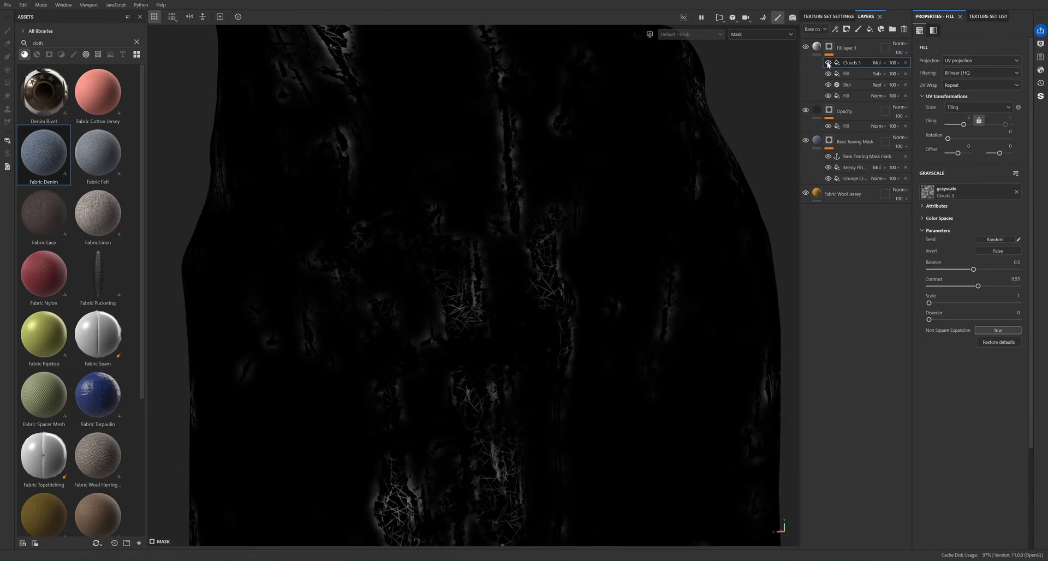
left_click(828, 63)
left_click(827, 63)
scroll(458, 286, "down", 3)
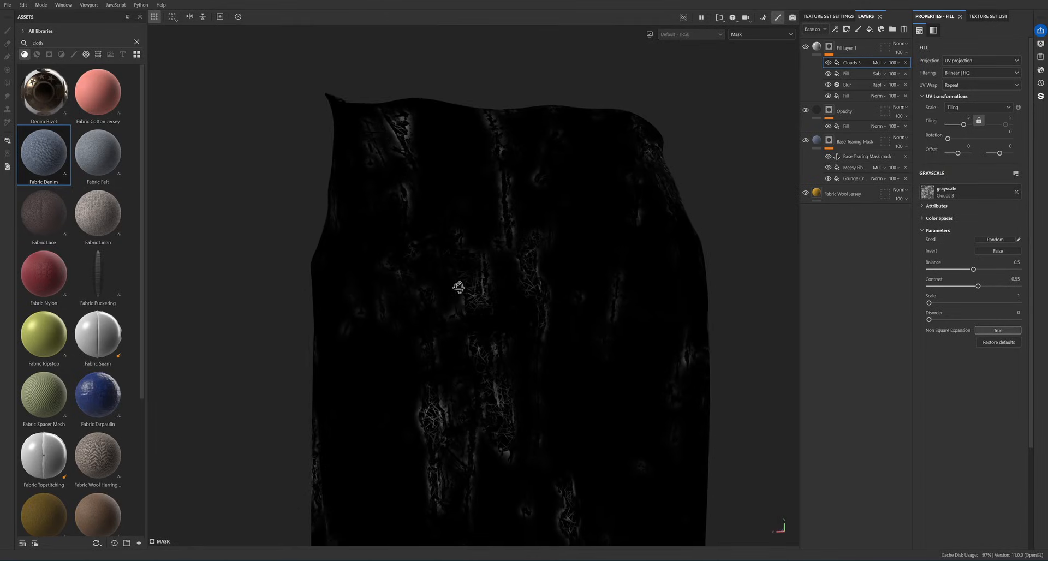
scroll(453, 275, "up", 5)
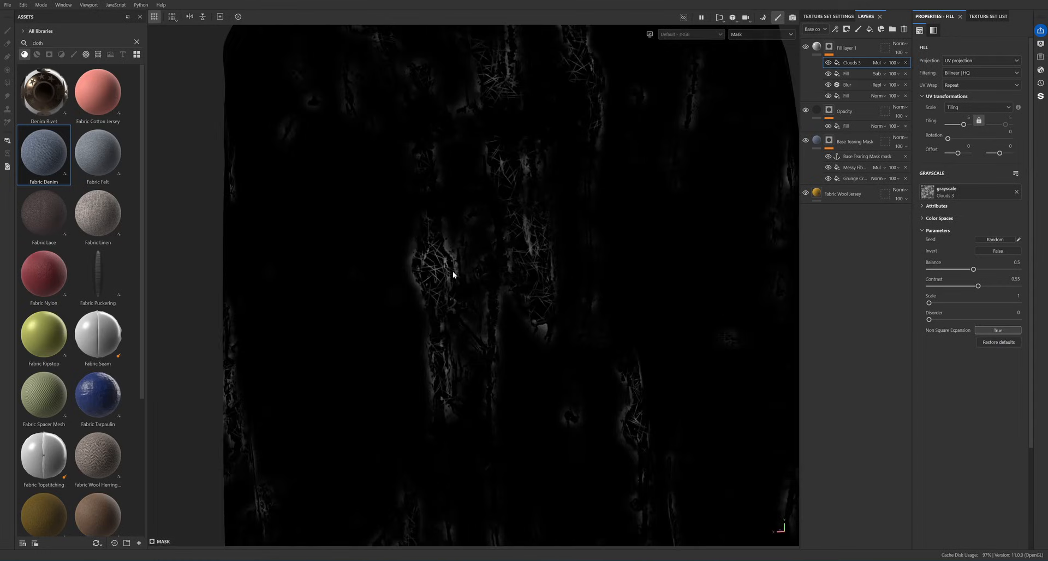
scroll(453, 271, "down", 2)
middle_click_drag(539, 256, 507, 251, "alt")
scroll(481, 250, "down", 3)
left_click_drag(479, 252, 481, 265, "alt")
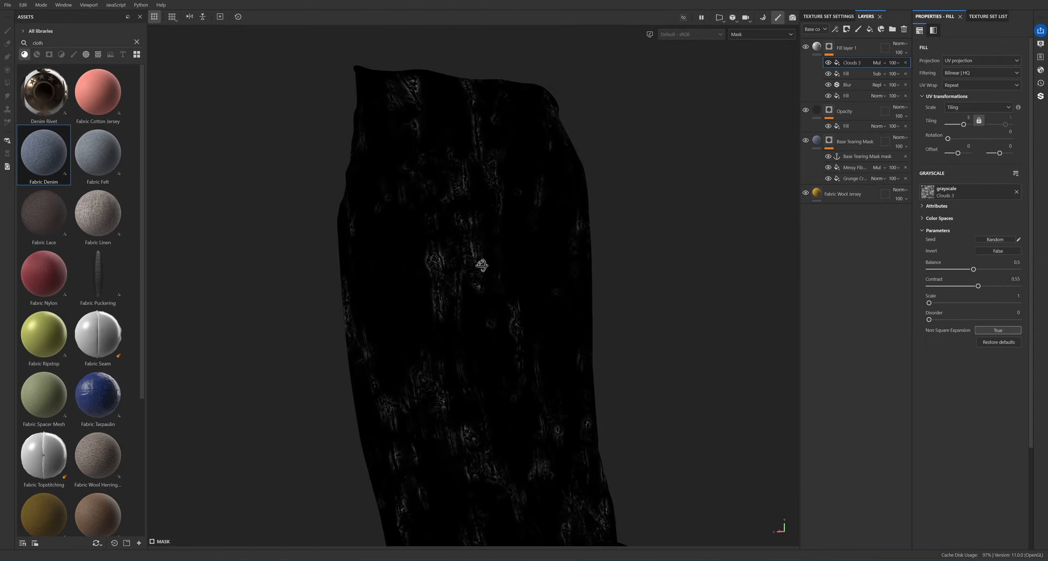
- Return to the material display and examine the raised tear edges under different lighting angles
key("m")
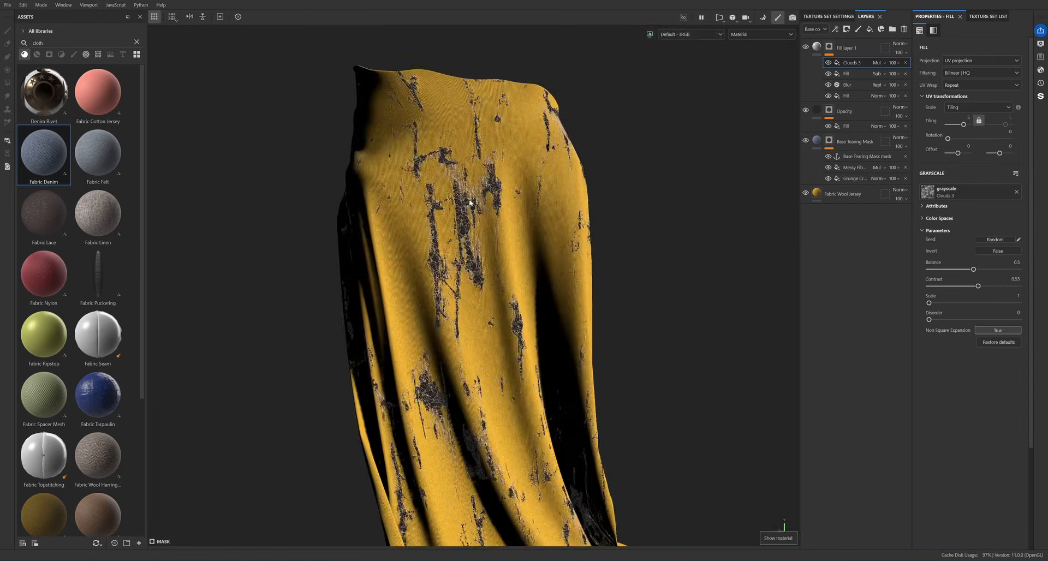
scroll(500, 183, "up", 5)
middle_click_drag(494, 226, 491, 265, "alt")
scroll(492, 265, "down", 3)
scroll(492, 264, "down", 1)
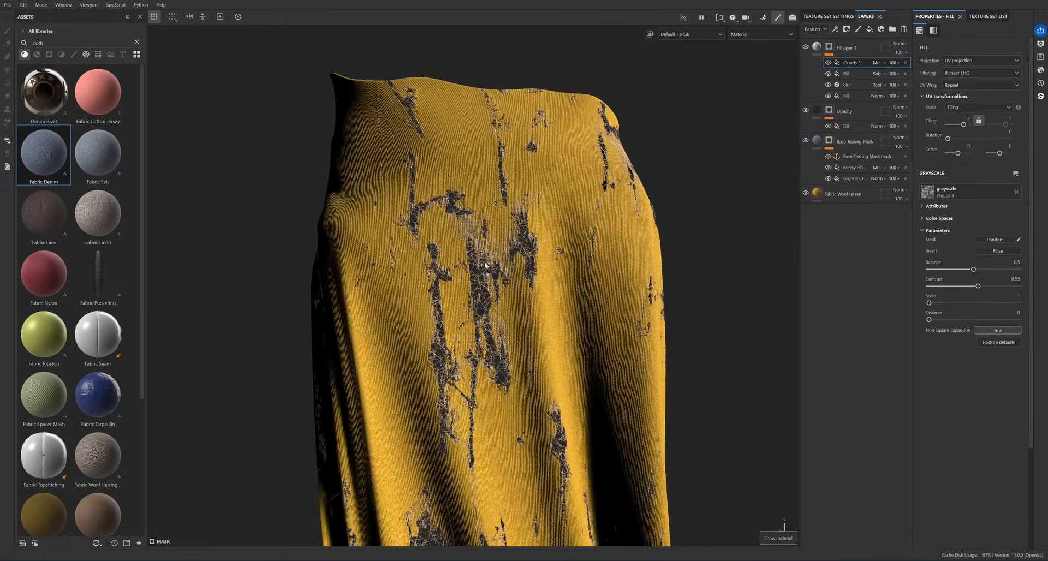
scroll(492, 265, "up", 2)
right_click_drag(492, 264, 464, 272, "shift")
left_click_drag(464, 272, 474, 271, "alt")
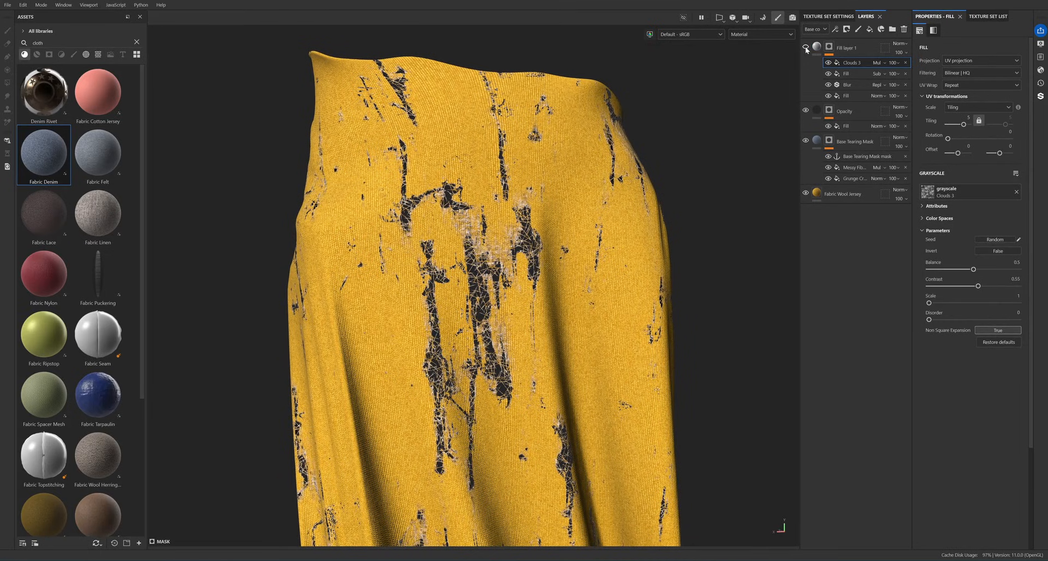
scroll(455, 284, "up", 2)
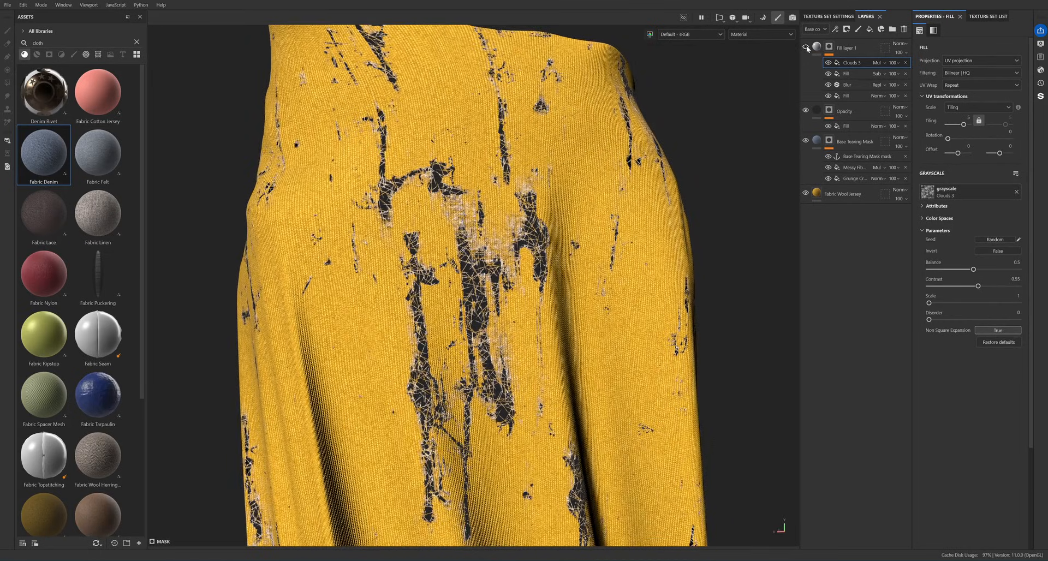
middle_click_drag(513, 281, 517, 250, "alt")
right_click_drag(510, 252, 464, 275, "shift")
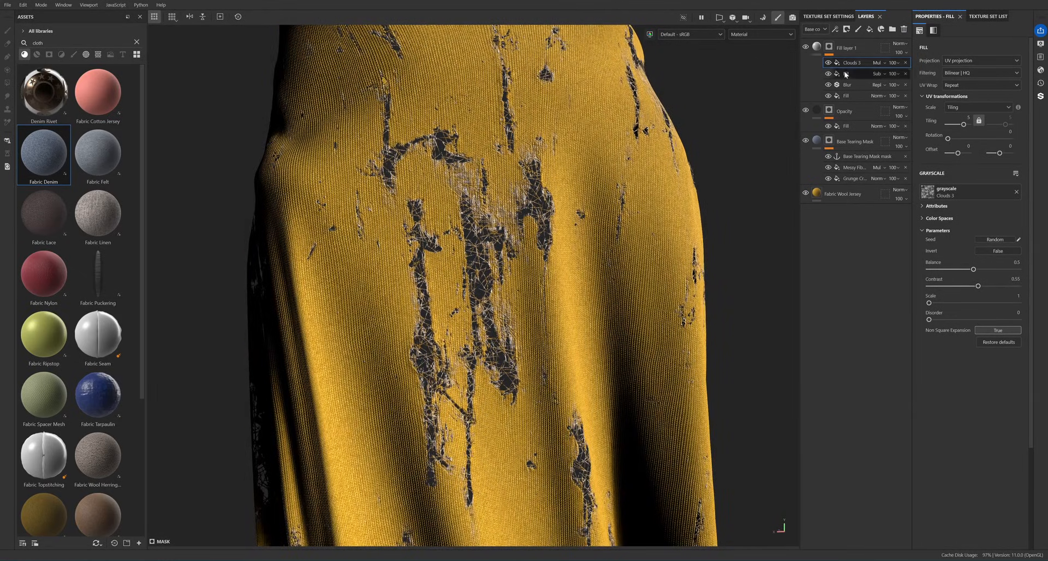
- Raise the Blur filter's intensity to about 2.25 and try a different height value on the fill layer
left_click(848, 85)
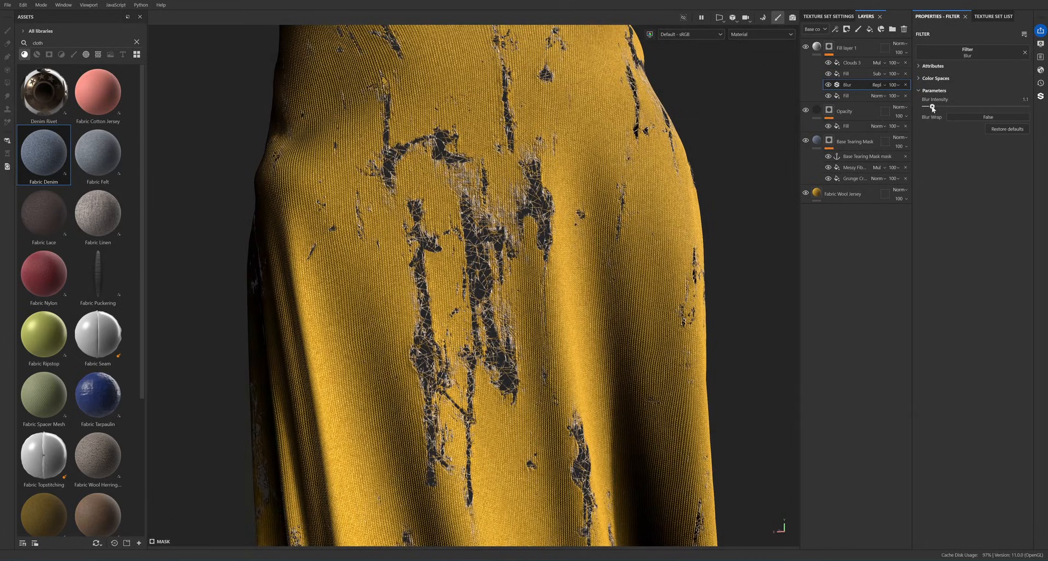
left_click_drag(932, 107, 946, 107)
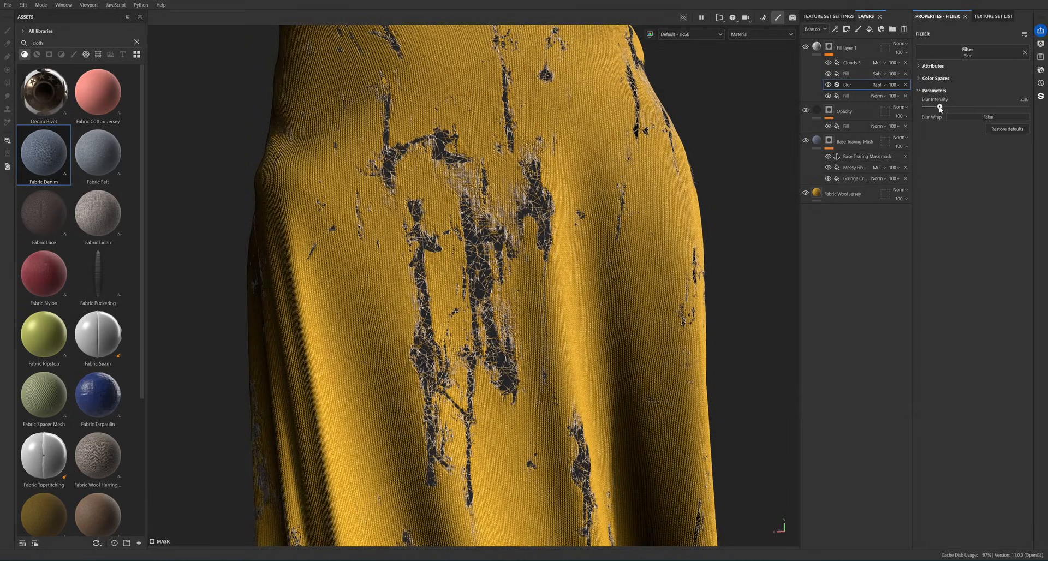
left_click(816, 47)
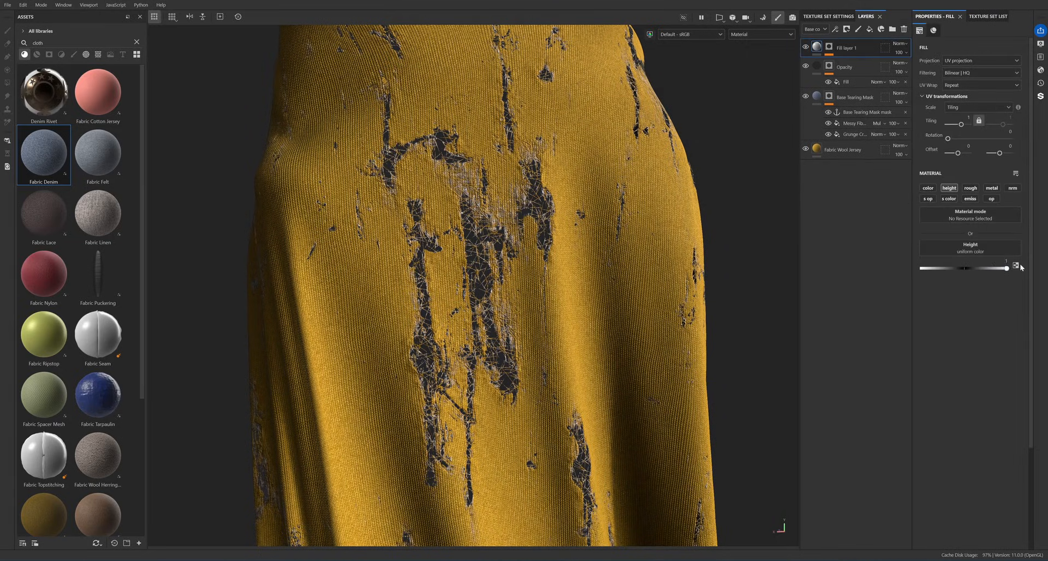
left_click_drag(1007, 268, 996, 269)
- Examine the raised tear edges and loose fibers close up with the lighting rotated
scroll(583, 262, "down", 3)
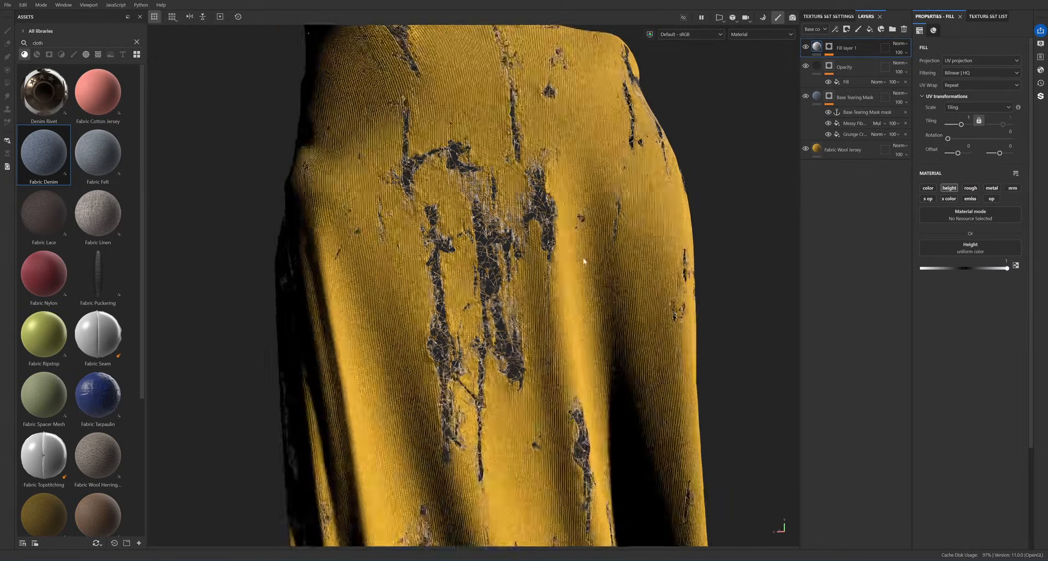
left_click_drag(582, 262, 486, 273, "alt")
right_click_drag(486, 273, 542, 204, "shift")
scroll(541, 204, "up", 6)
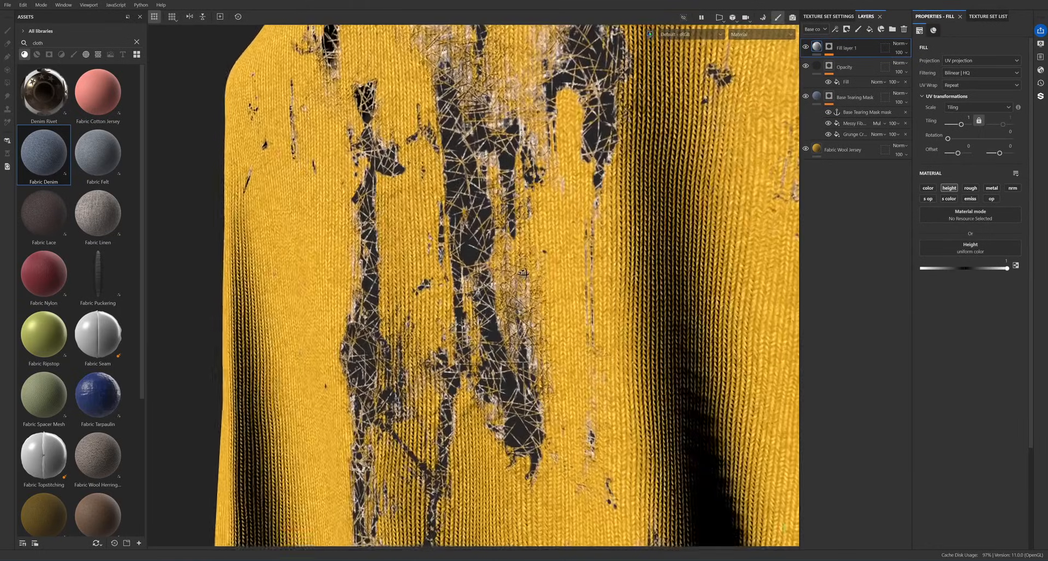
left_click_drag(523, 273, 568, 276, "alt")
scroll(541, 275, "down", 2)
scroll(568, 277, "down", 6)
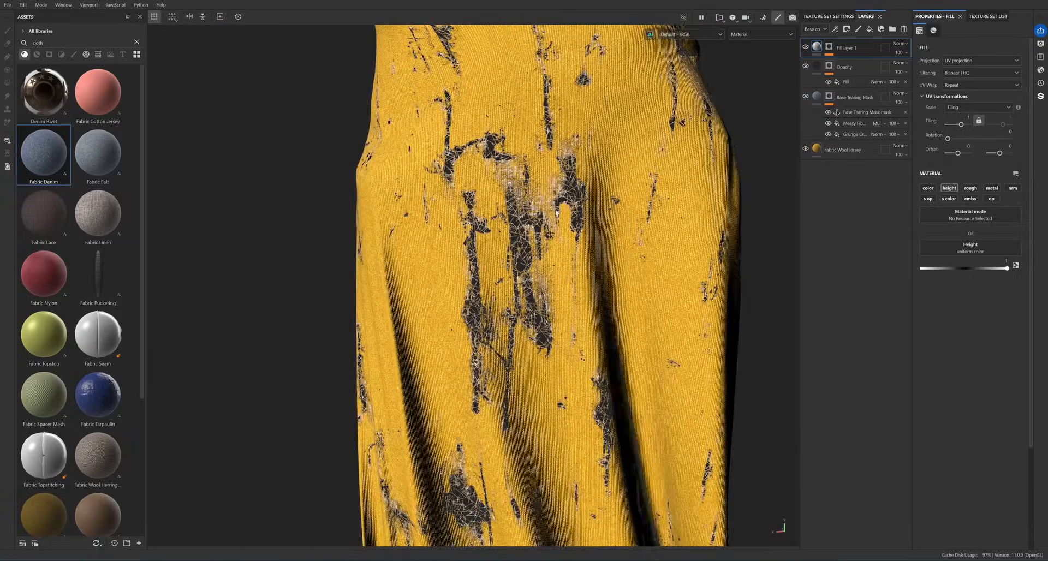
- Examine how the tears are distributed over the whole draped cloth from several angles
middle_click_drag(529, 315, 428, 76, "alt")
scroll(479, 381, "up", 3)
right_click_drag(480, 381, 543, 381, "shift")
scroll(507, 306, "down", 4)
middle_click_drag(484, 241, 515, 416, "alt")
scroll(480, 349, "up", 3)
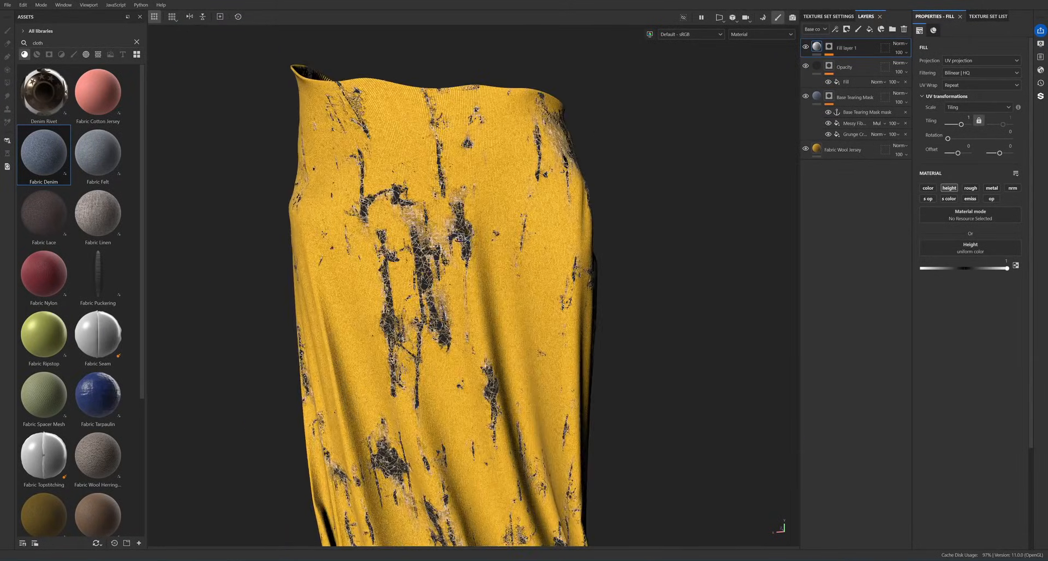
left_click_drag(393, 218, 496, 217, "alt")
right_click_drag(496, 216, 473, 219, "shift")
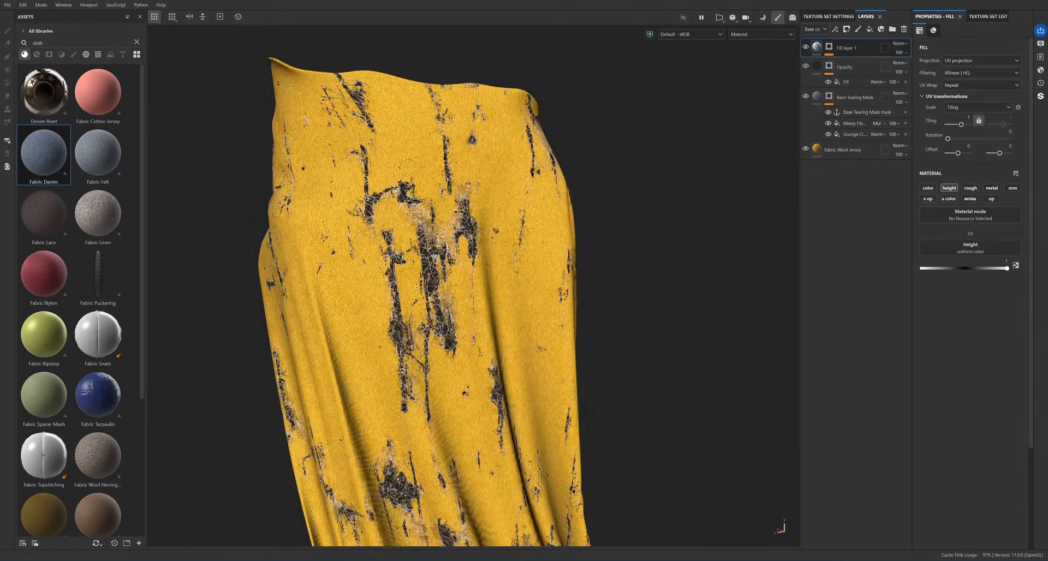
scroll(473, 306, "down", 3)
middle_click_drag(474, 324, 480, 247, "alt")
left_click_drag(480, 247, 468, 260, "alt")
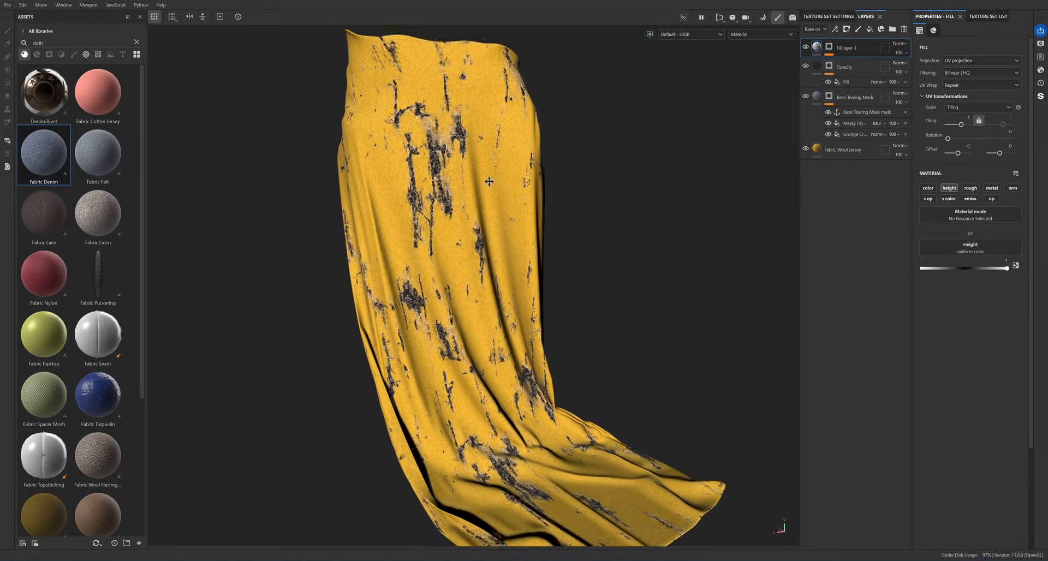
- Rotate the Grunge Cracked Deep fill in the Base Tearing Mask layer to about 21 degrees
left_click(855, 124)
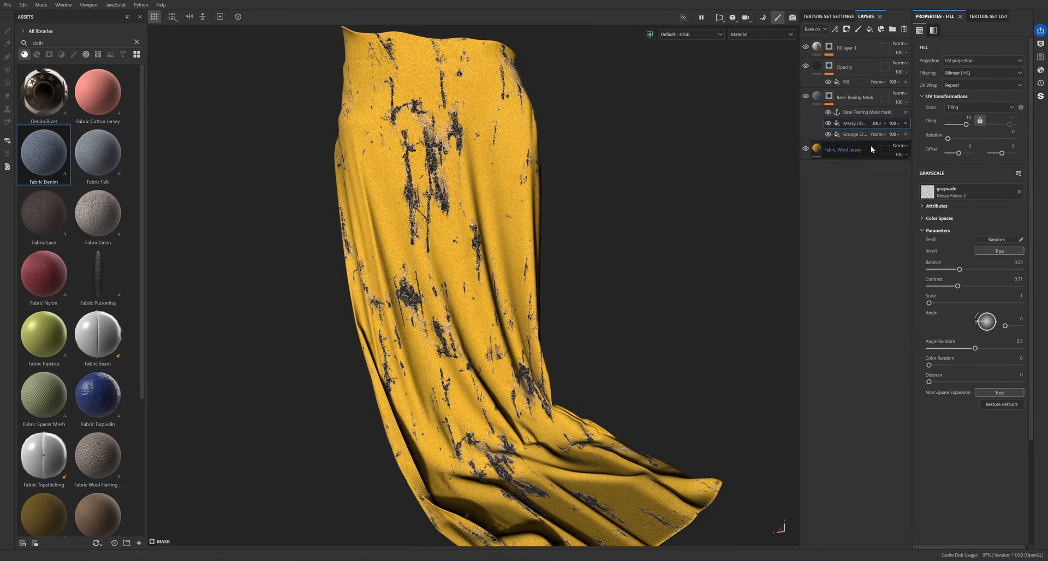
left_click(856, 135)
left_click_drag(716, 184, 542, 251, "alt")
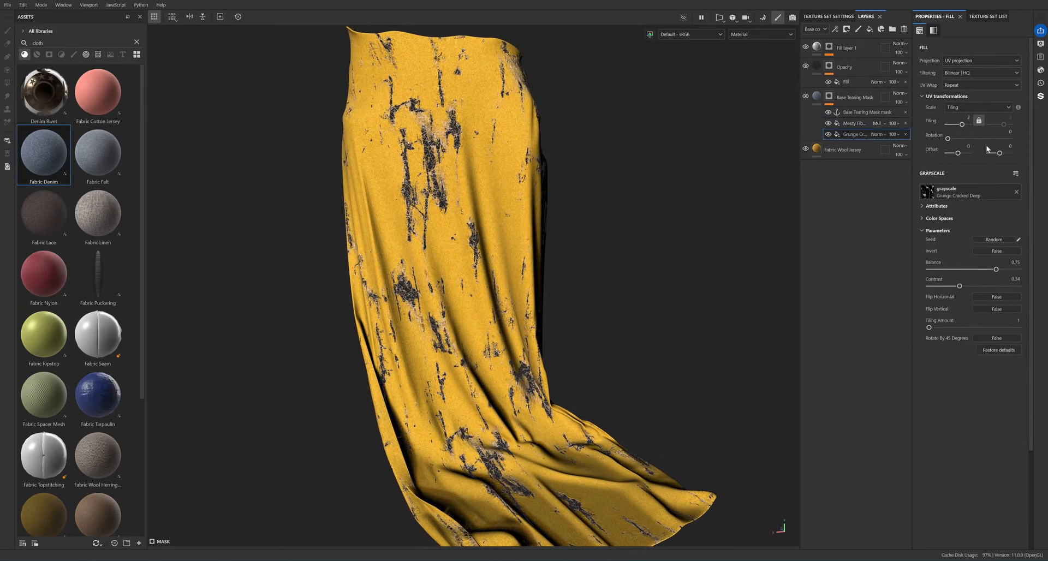
left_click_drag(948, 138, 951, 138)
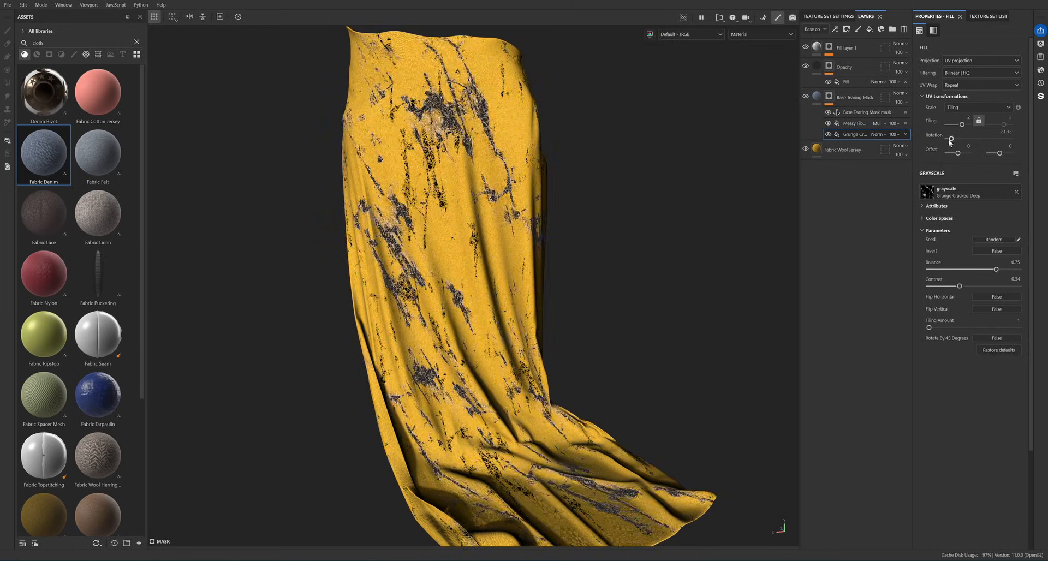
- Reset the Grunge Cracked Deep fill's rotation in the Base Tearing Mask to 0 and check the tears on the cloth
left_click_drag(666, 238, 571, 239, "alt")
scroll(538, 202, "up", 3)
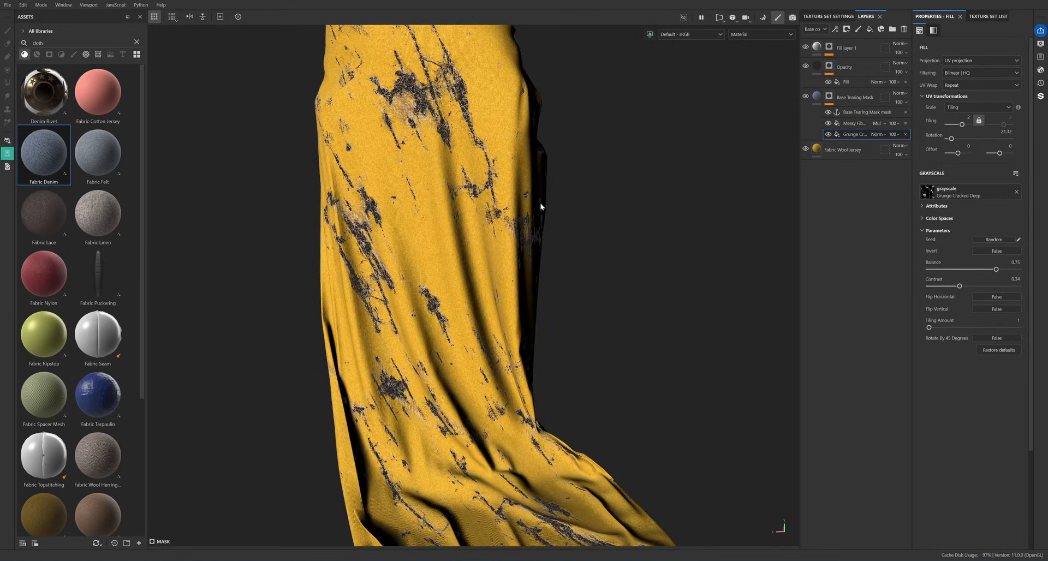
left_click_drag(951, 138, 928, 143)
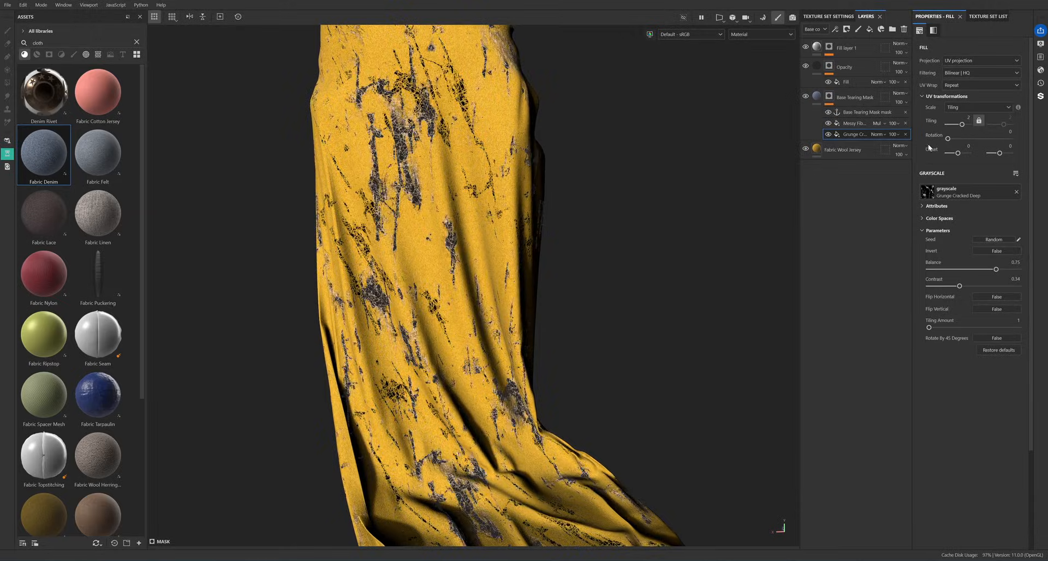
scroll(534, 251, "down", 3)
left_click_drag(533, 251, 547, 251, "alt")
scroll(536, 234, "up", 3)
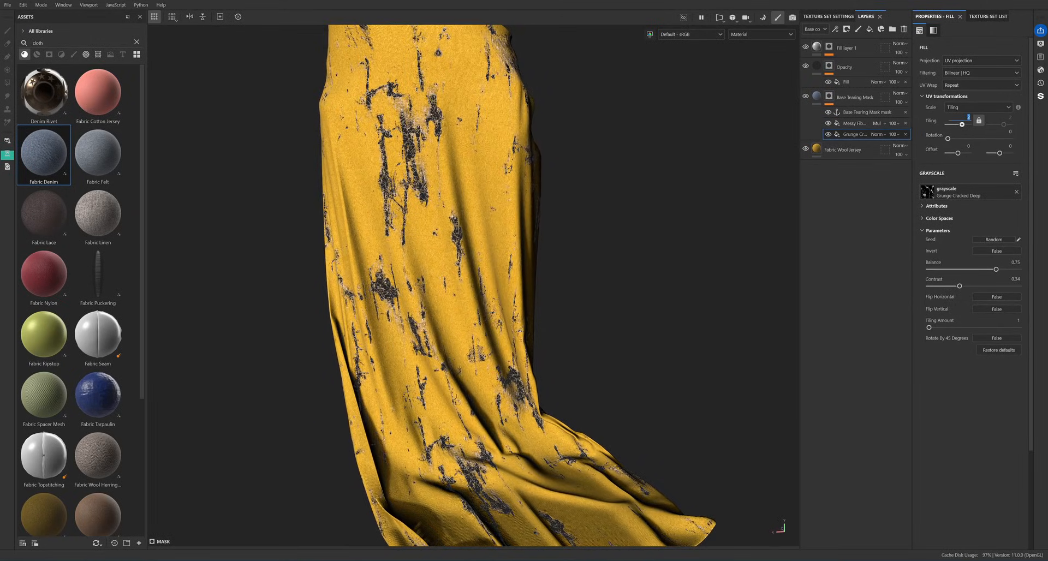
- Try a higher tiling on the Grunge Cracked Deep fill and inspect the denser tears on the cloth
scroll(556, 191, "down", 3)
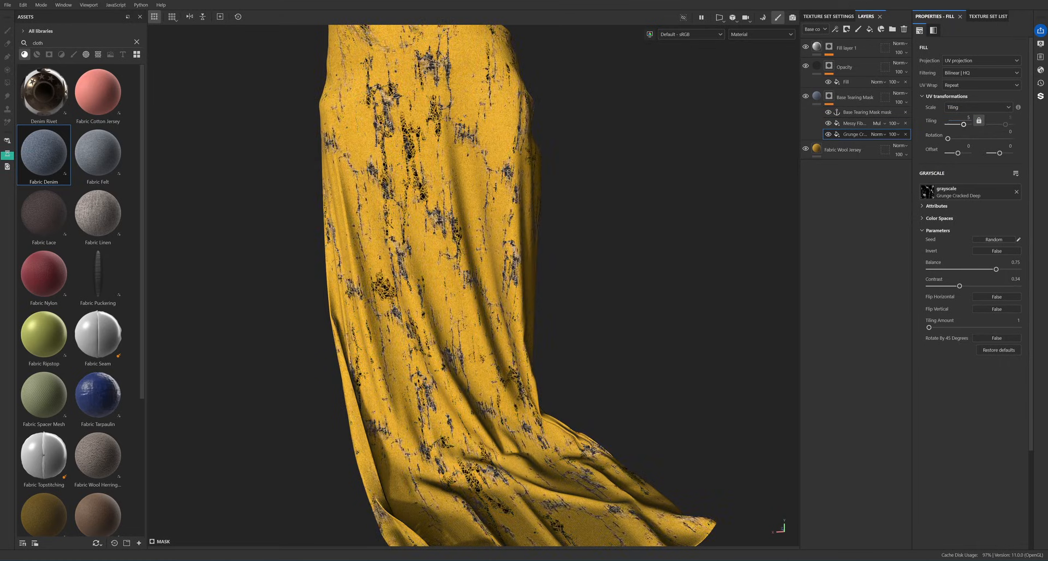
scroll(478, 185, "up", 5)
scroll(478, 185, "up", 1)
left_click_drag(478, 186, 509, 201, "alt")
scroll(509, 200, "down", 2)
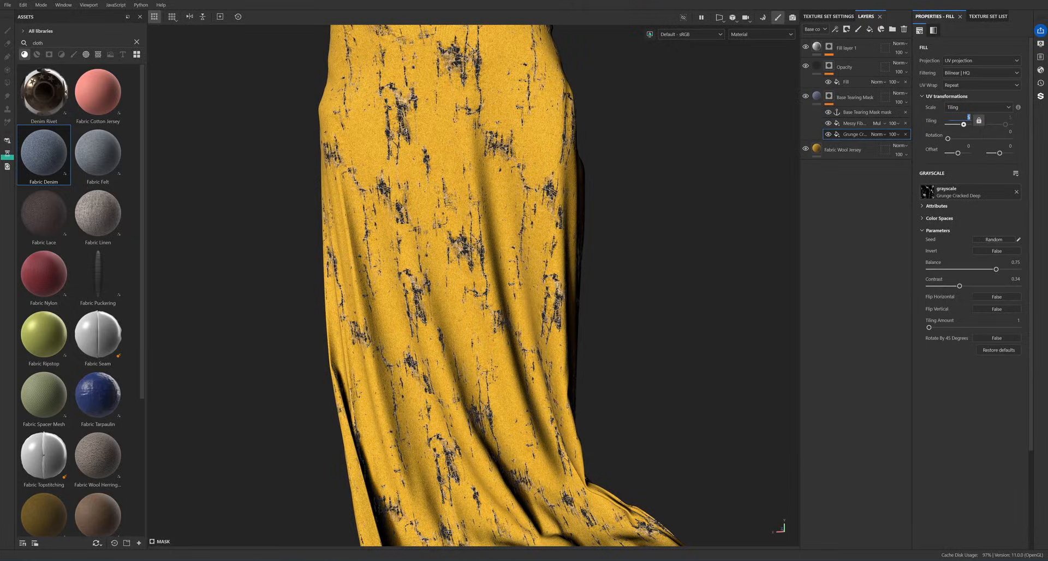
- Set the Grunge Cracked Deep fill's tiling to 1 and view the larger tears across the cloth
type("1")
key("Return")
scroll(564, 283, "down", 3)
left_click_drag(565, 283, 528, 263, "alt")
- Try a second-axis offset of 0.4 on the Grunge Cracked Deep fill and inspect the shifted tears
left_click_drag(957, 153, 1003, 153)
key("ctrl+z")
scroll(482, 157, "up", 5)
scroll(482, 157, "up", 2)
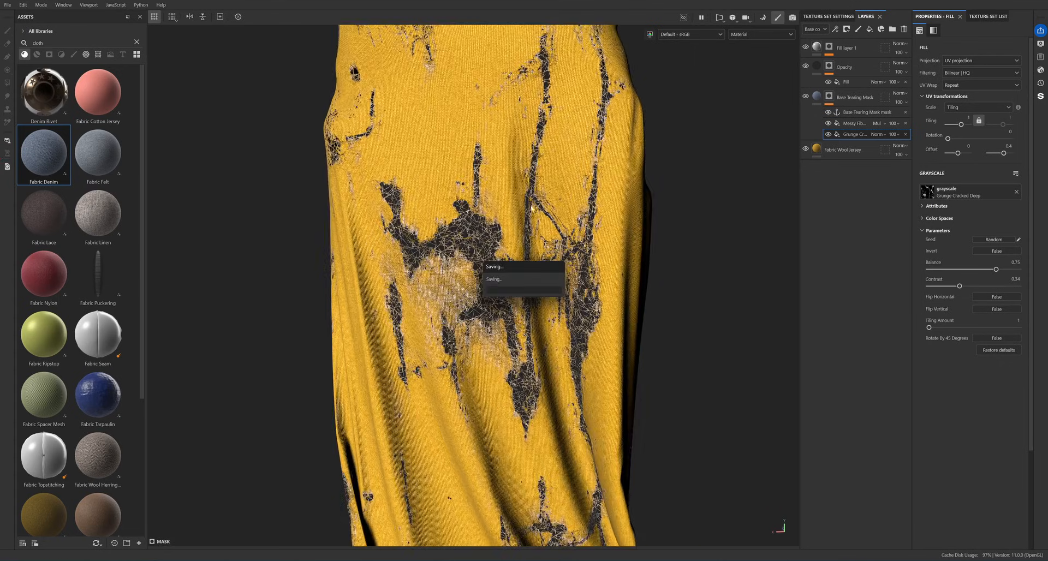
left_click_drag(627, 281, 559, 202, "alt")
scroll(644, 251, "down", 4)
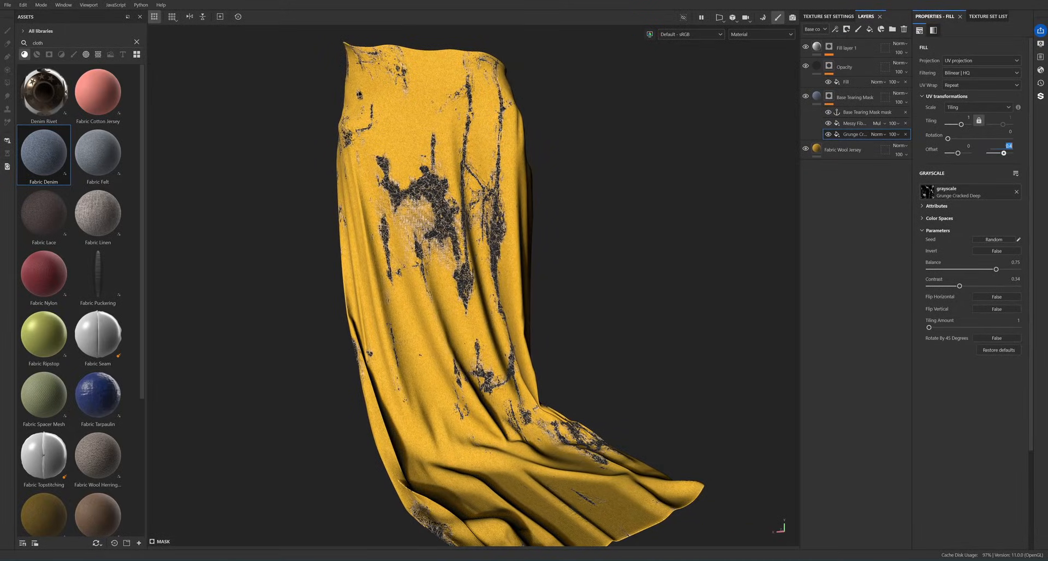
- Return the Grunge Cracked Deep fill's offset to 0, set its tiling to 2 and check the cloth from another side
key("Return")
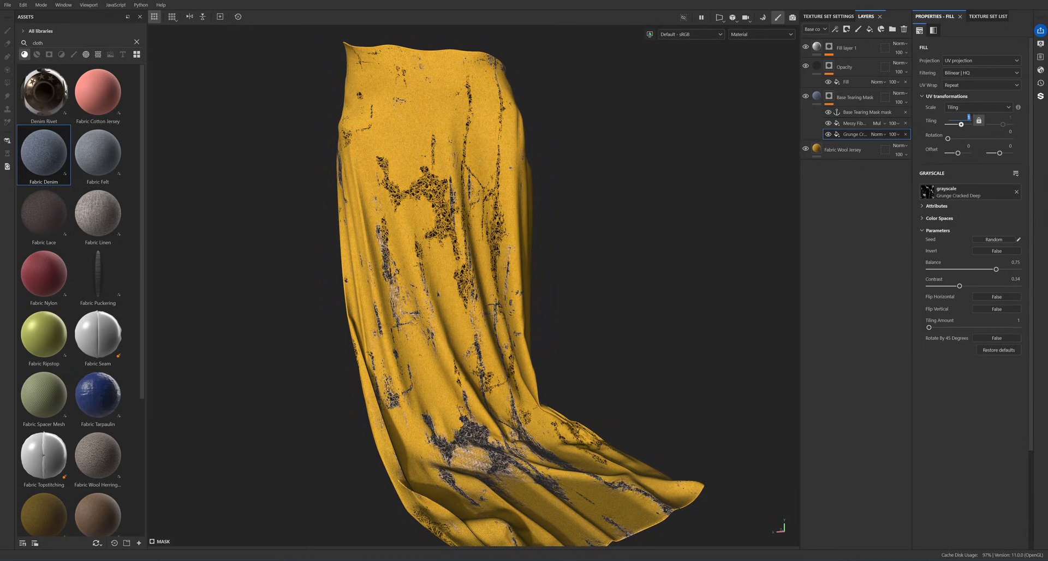
type("2")
key("Return")
left_click_drag(538, 203, 339, 224, "alt")
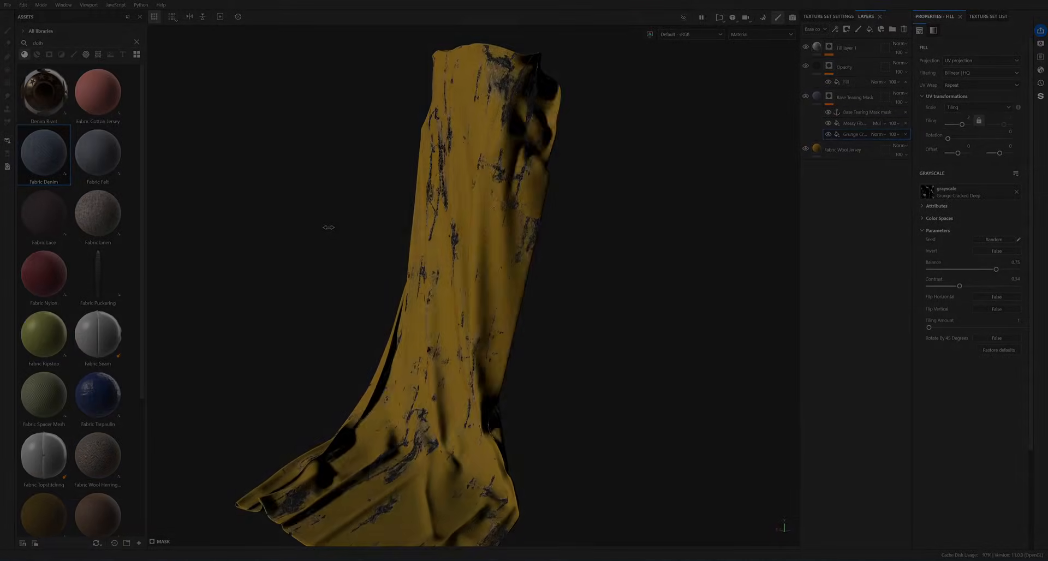